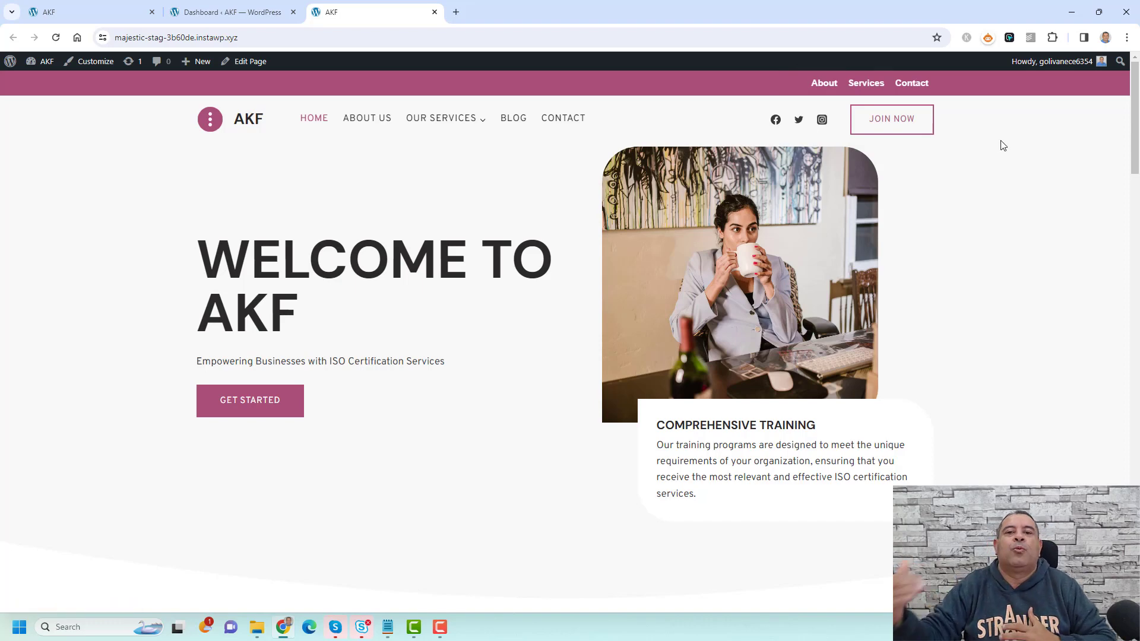
# Examine the AKF homepage from the header menus down to the footer and back.
pyautogui.scroll(-2, 1007, 217)
pyautogui.scroll(-20, 1007, 217)
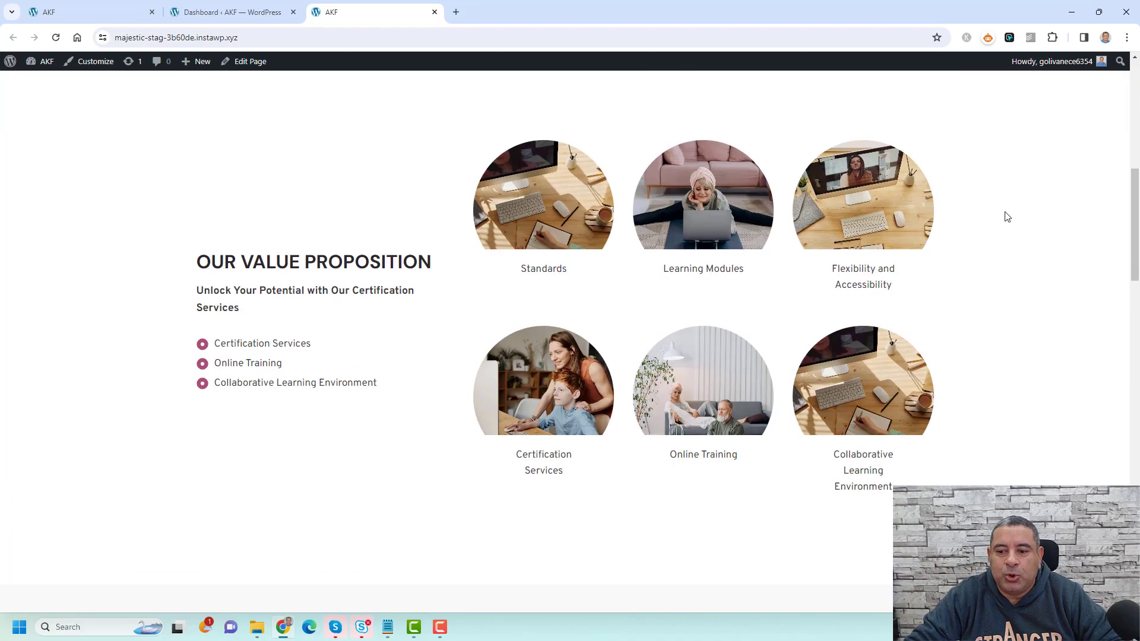
pyautogui.scroll(-3, 1007, 217)
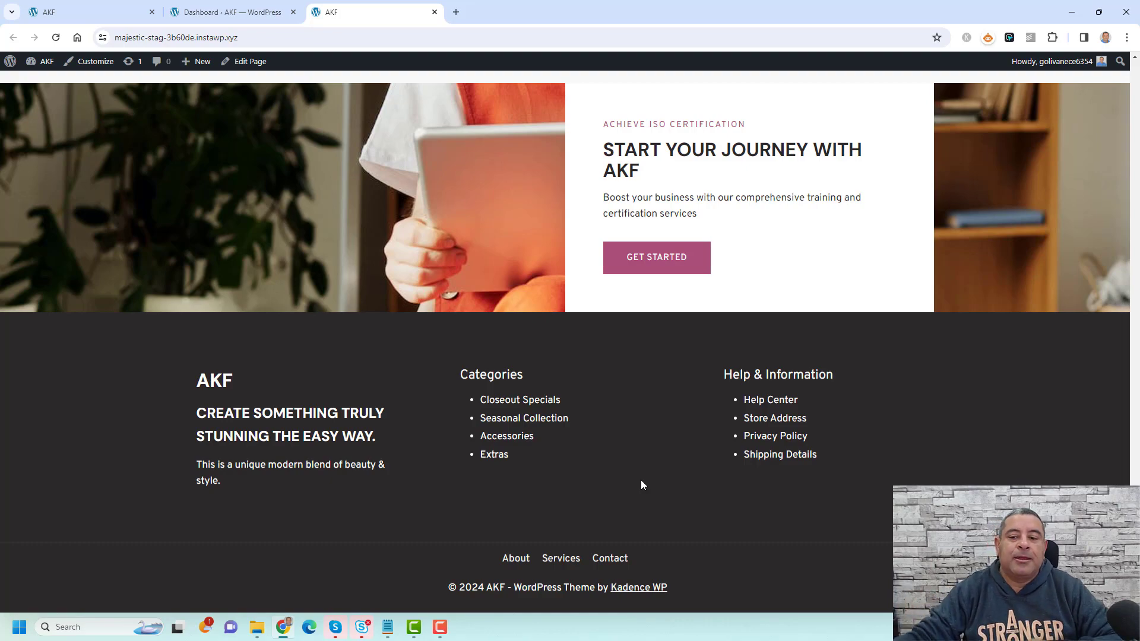
pyautogui.scroll(20, 641, 485)
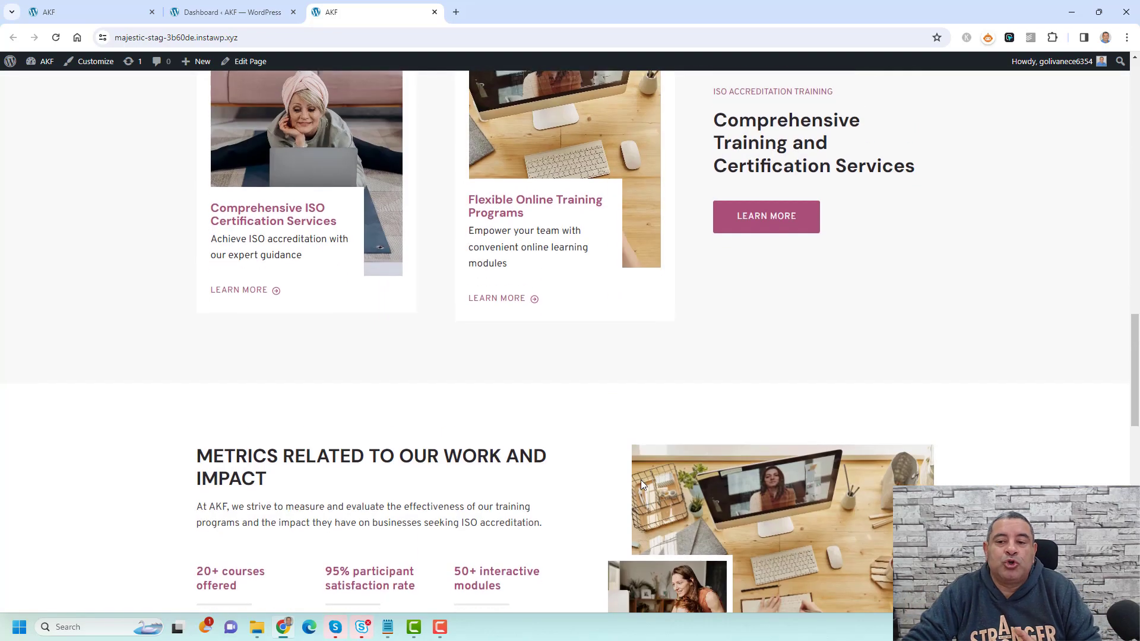
pyautogui.scroll(5, 640, 485)
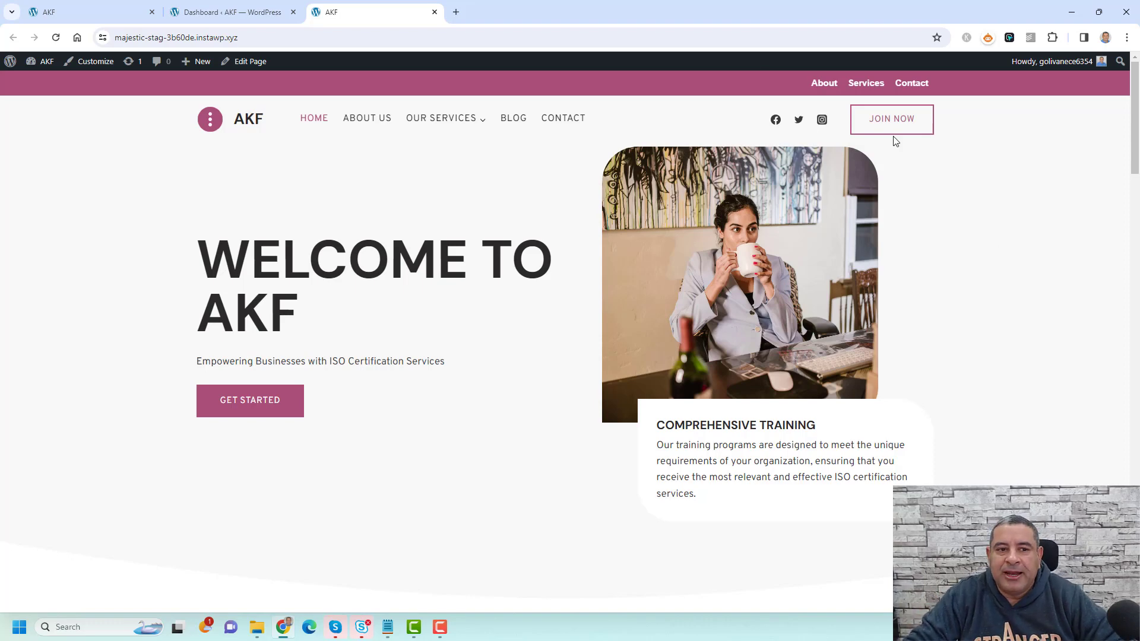
# Open the Menus editor in the site's WordPress dashboard.
pyautogui.click(264, 6)
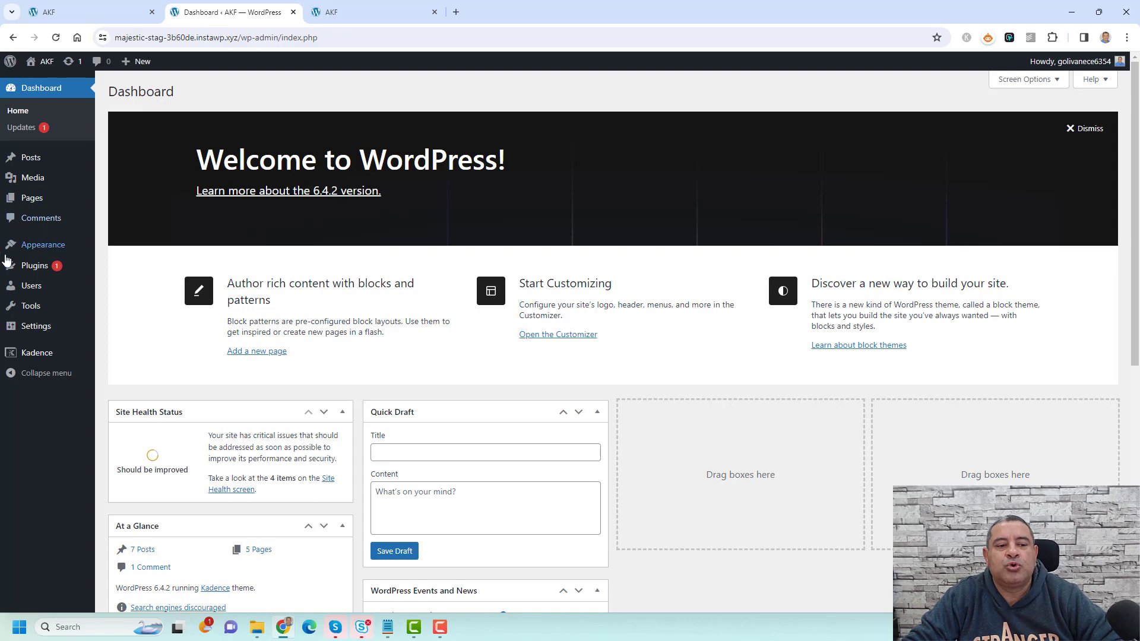
pyautogui.moveTo(48, 245)
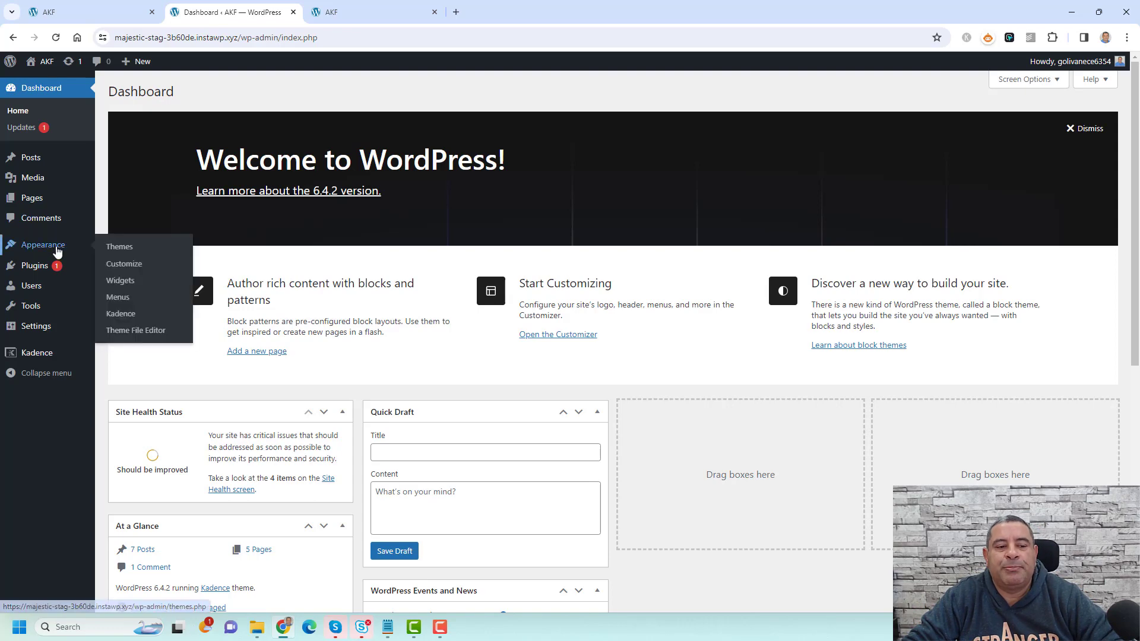
pyautogui.click(117, 297)
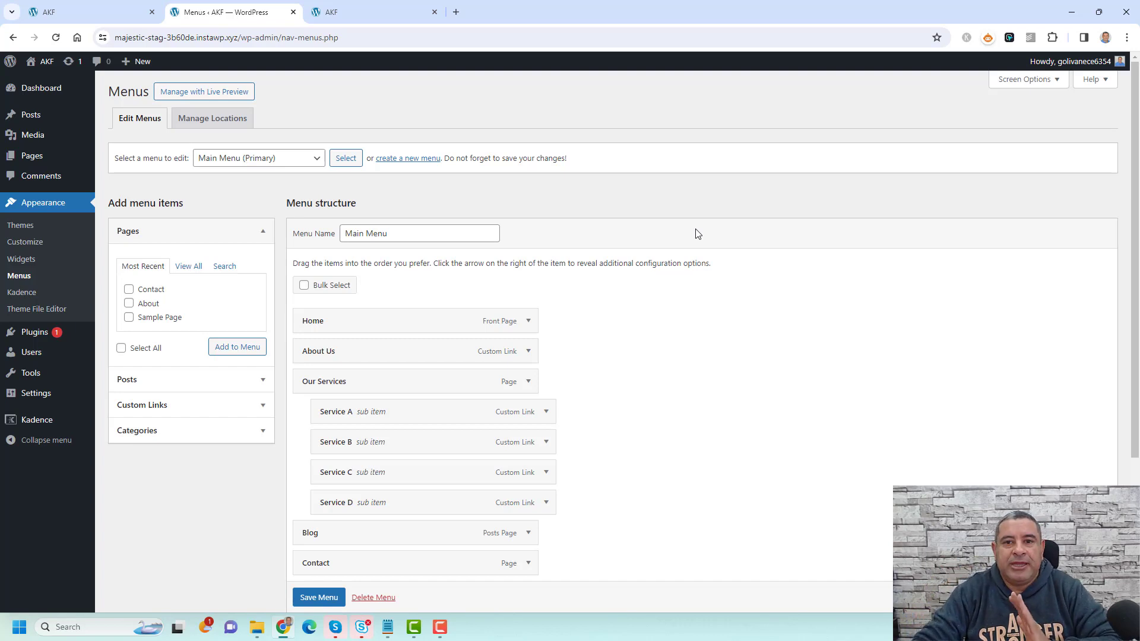
# Create a new menu named with the owner's first name followed by "Menu".
pyautogui.click(416, 159)
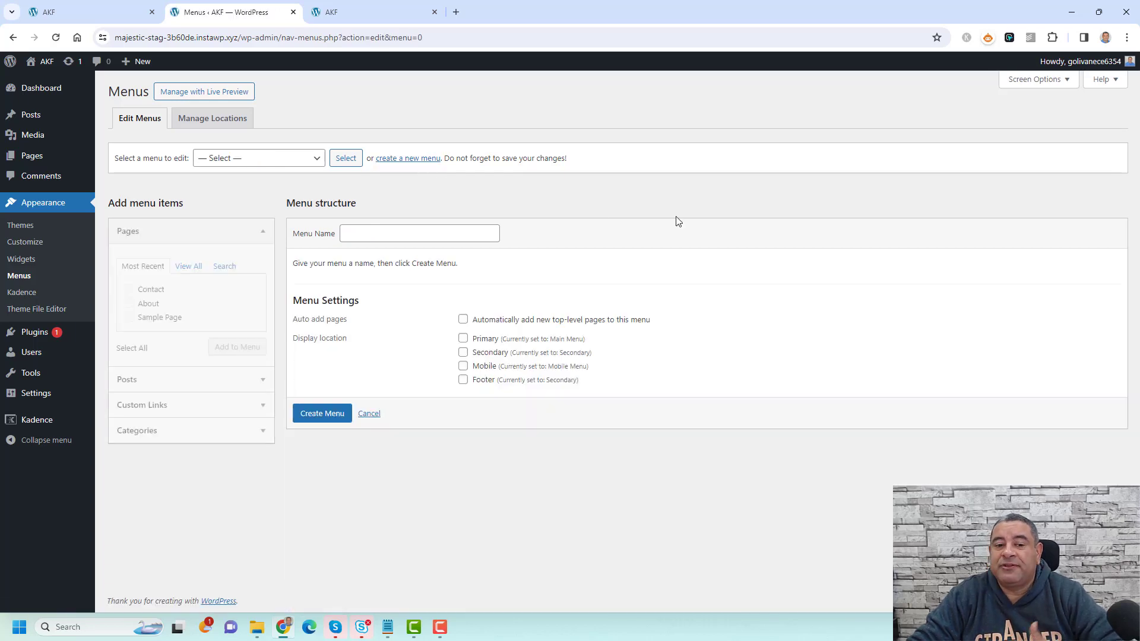
pyautogui.click(466, 235)
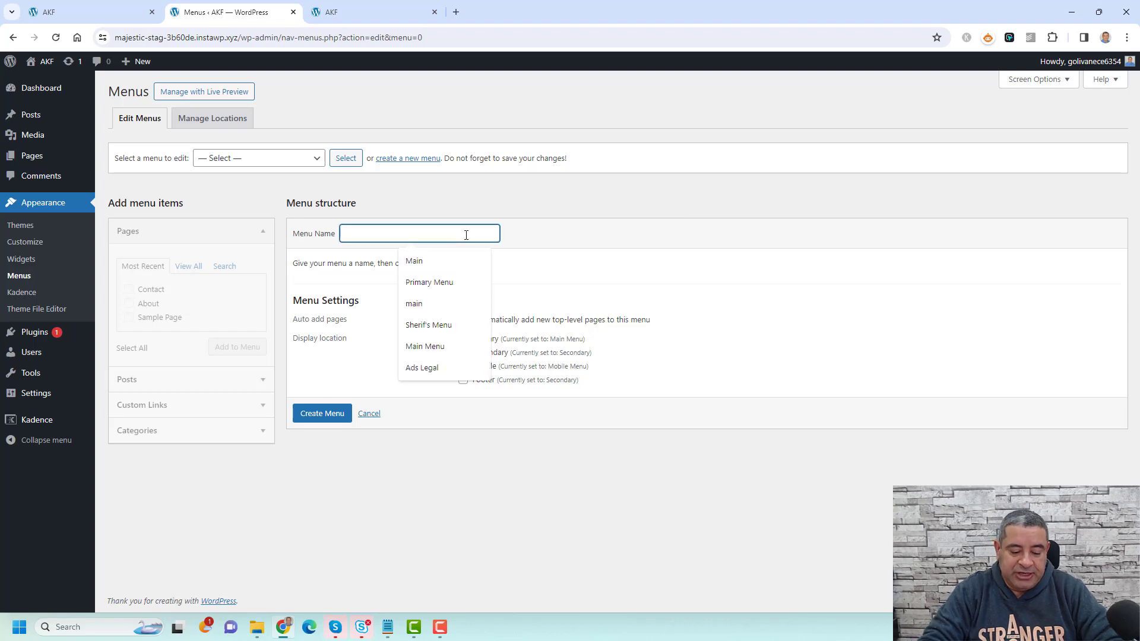
pyautogui.write("Sherif's Menu")
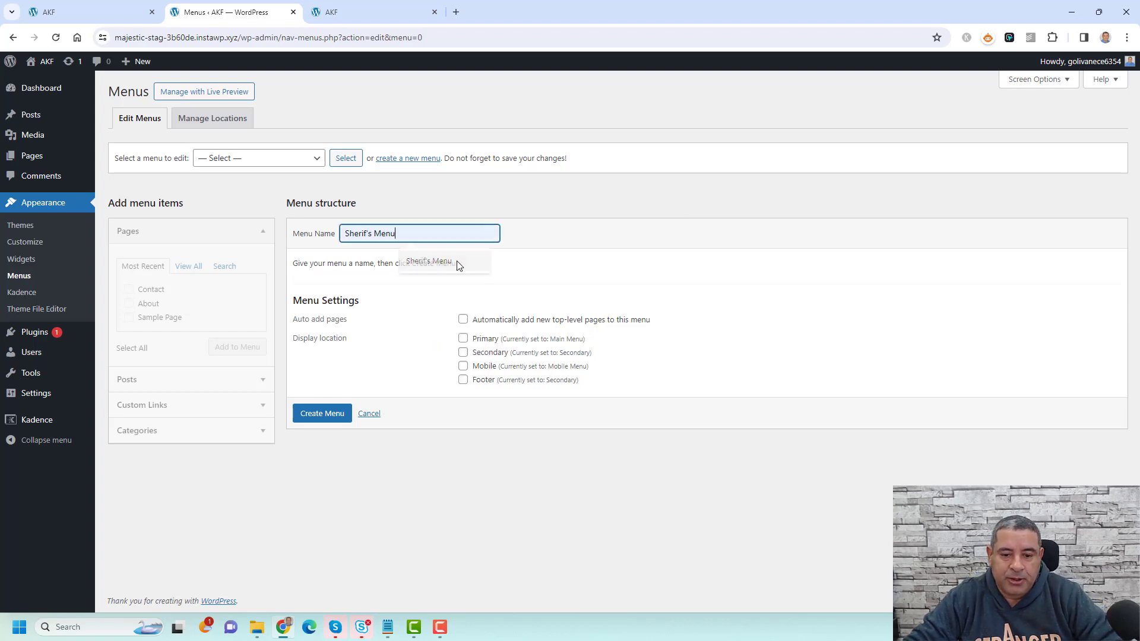
pyautogui.click(456, 261)
pyautogui.click(321, 415)
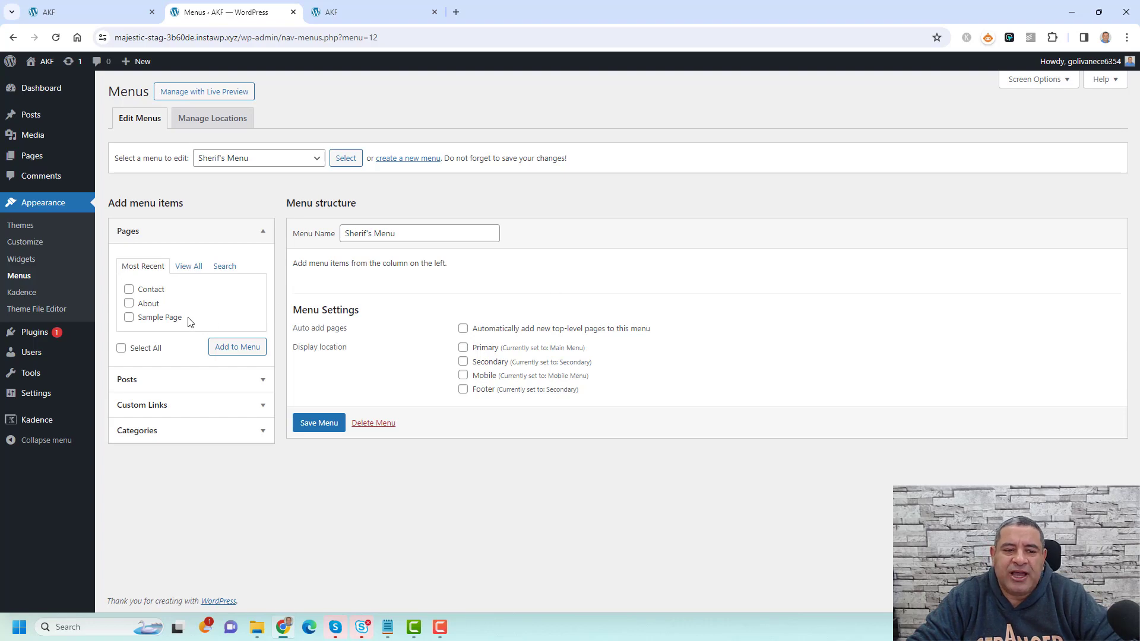
# Add the Contact, About and Sample Page pages to the new menu and move Sample Page to first place.
pyautogui.click(152, 291)
pyautogui.click(149, 304)
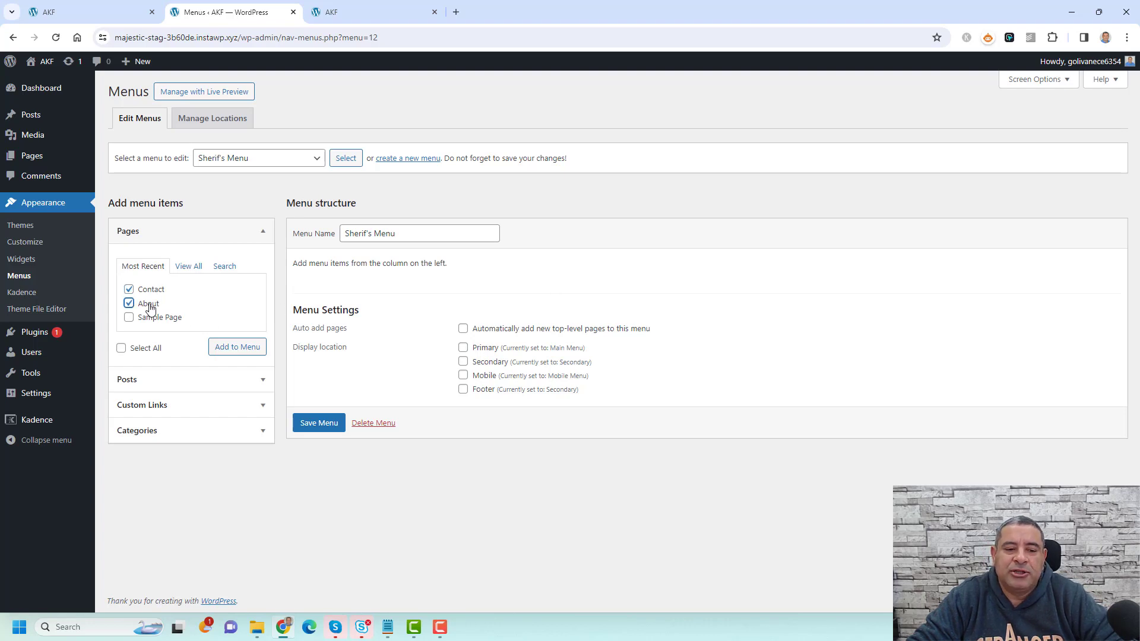
pyautogui.click(158, 319)
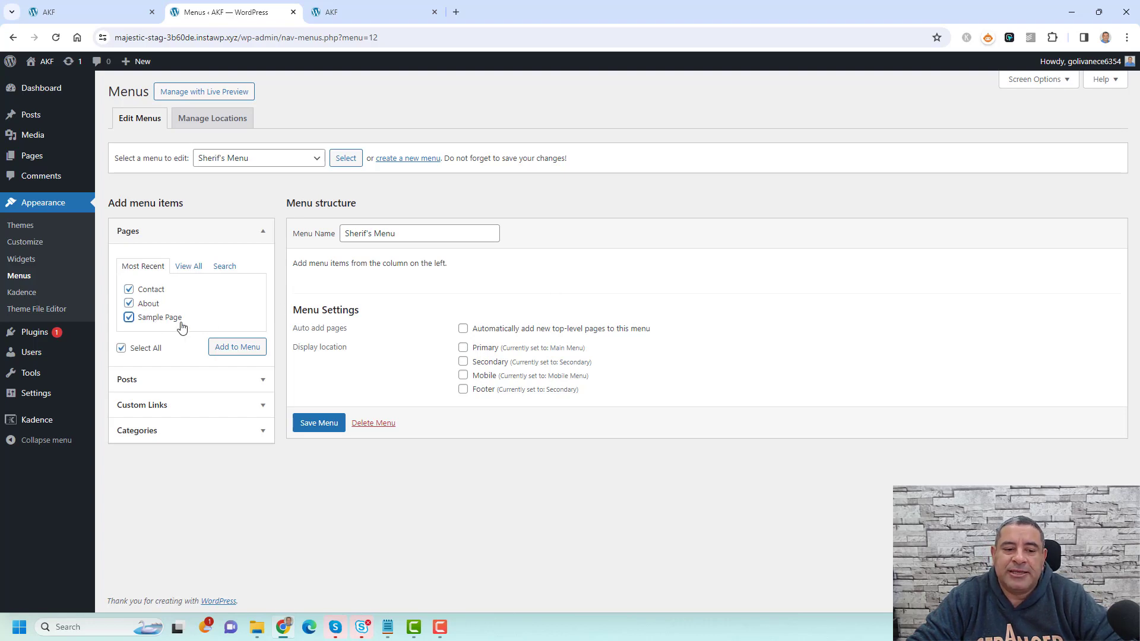
pyautogui.click(245, 347)
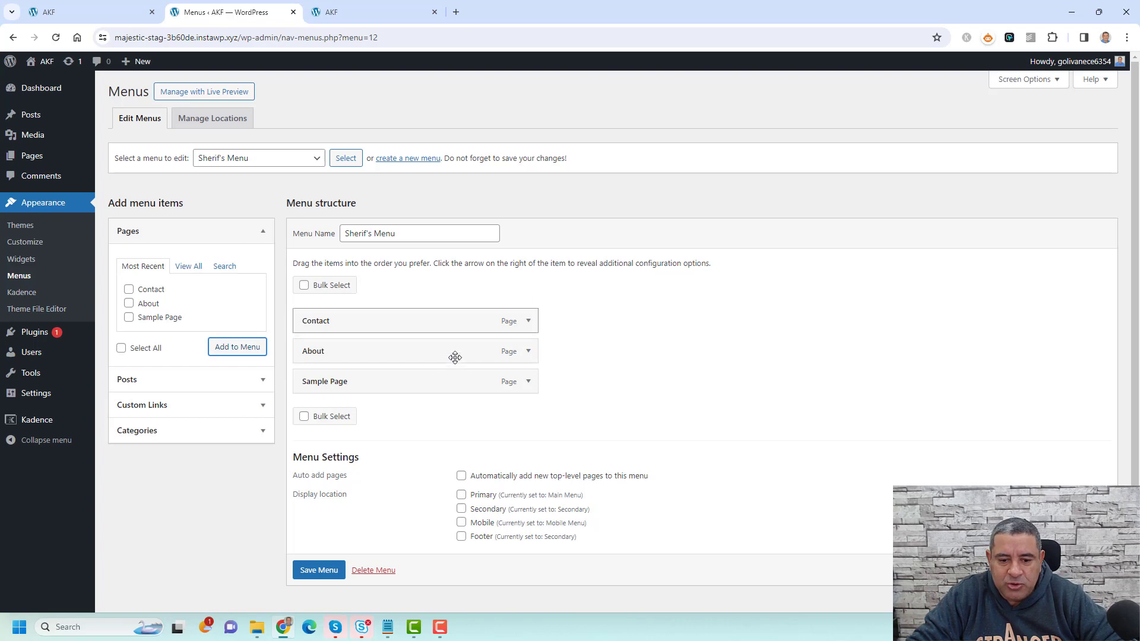
pyautogui.moveTo(440, 386); pyautogui.dragTo(446, 324)
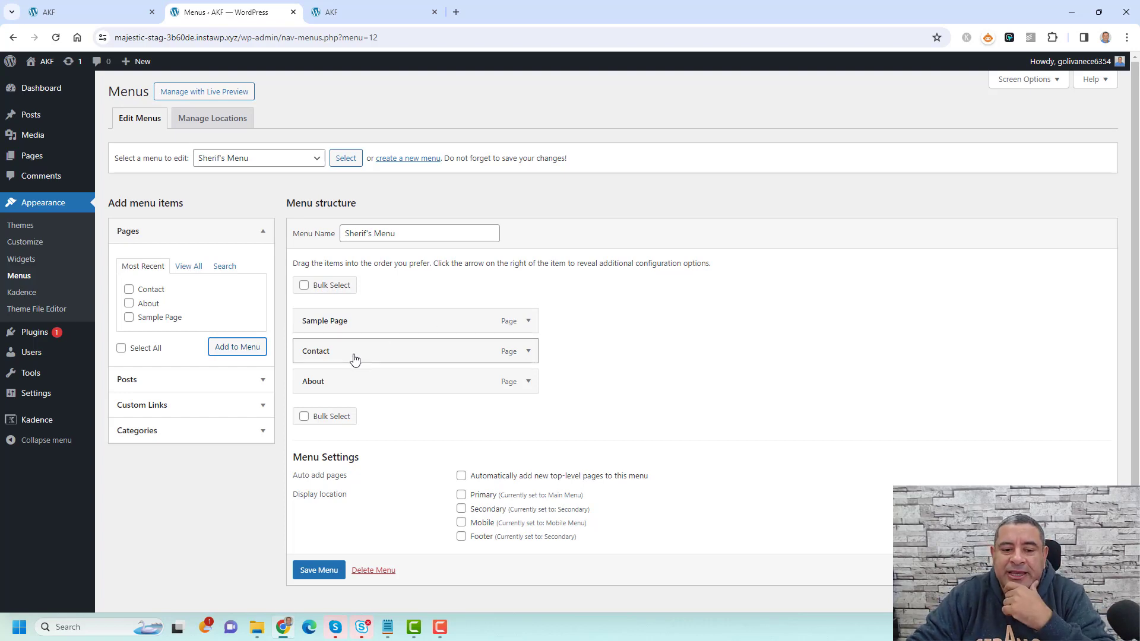
# Try nesting Contact as a sub-item under Sample Page, and move it back to the top level.
pyautogui.moveTo(355, 359); pyautogui.dragTo(391, 358)
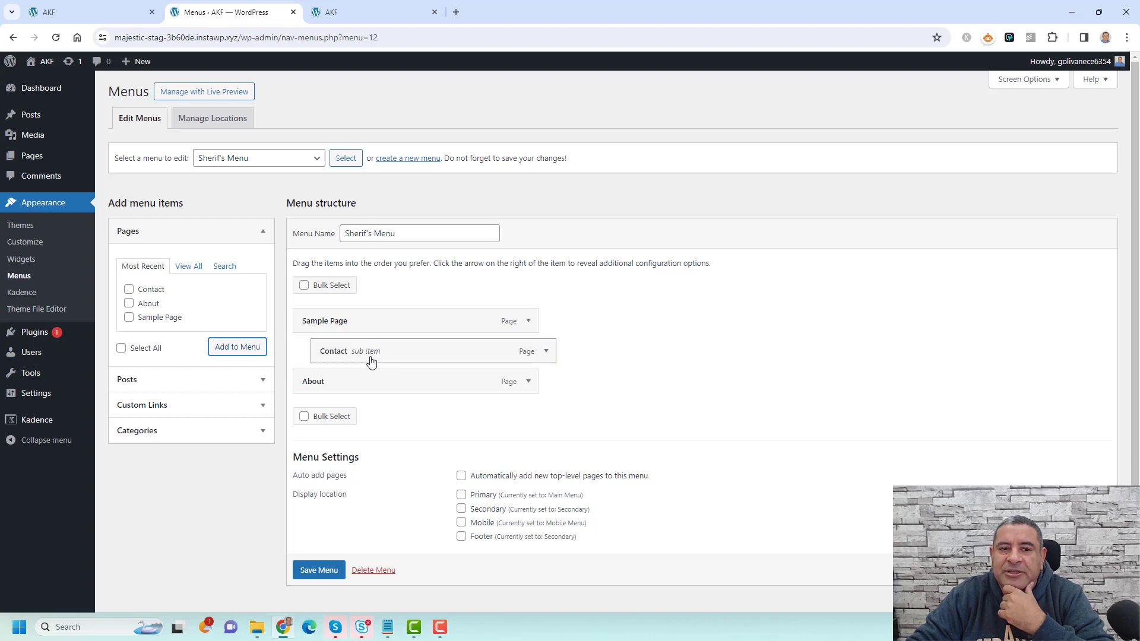
pyautogui.click(355, 12)
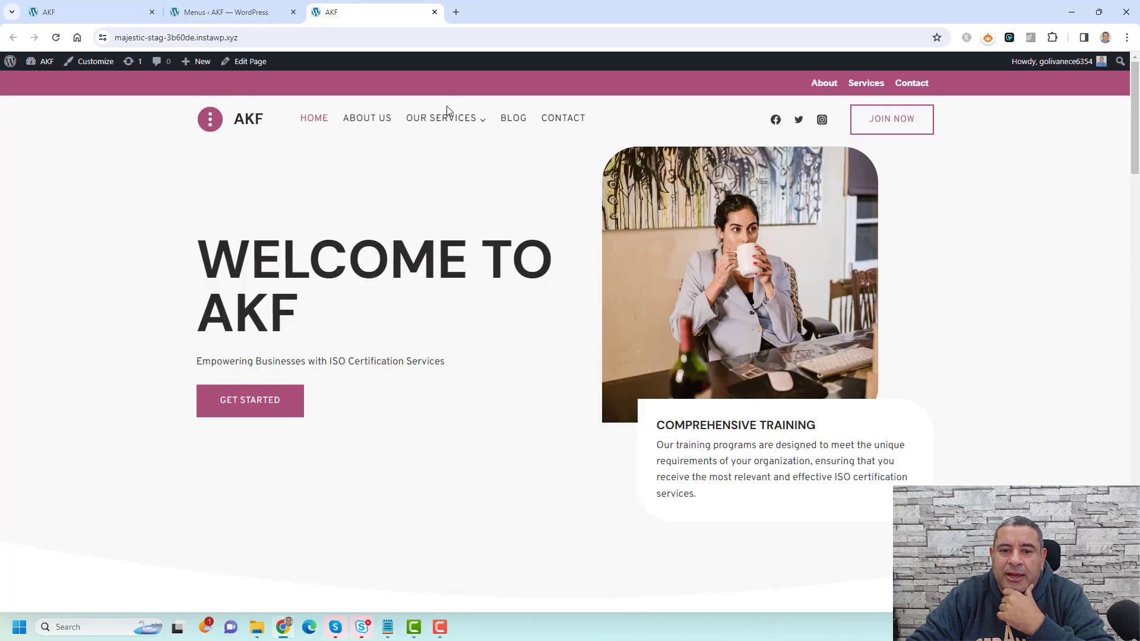
pyautogui.moveTo(448, 118)
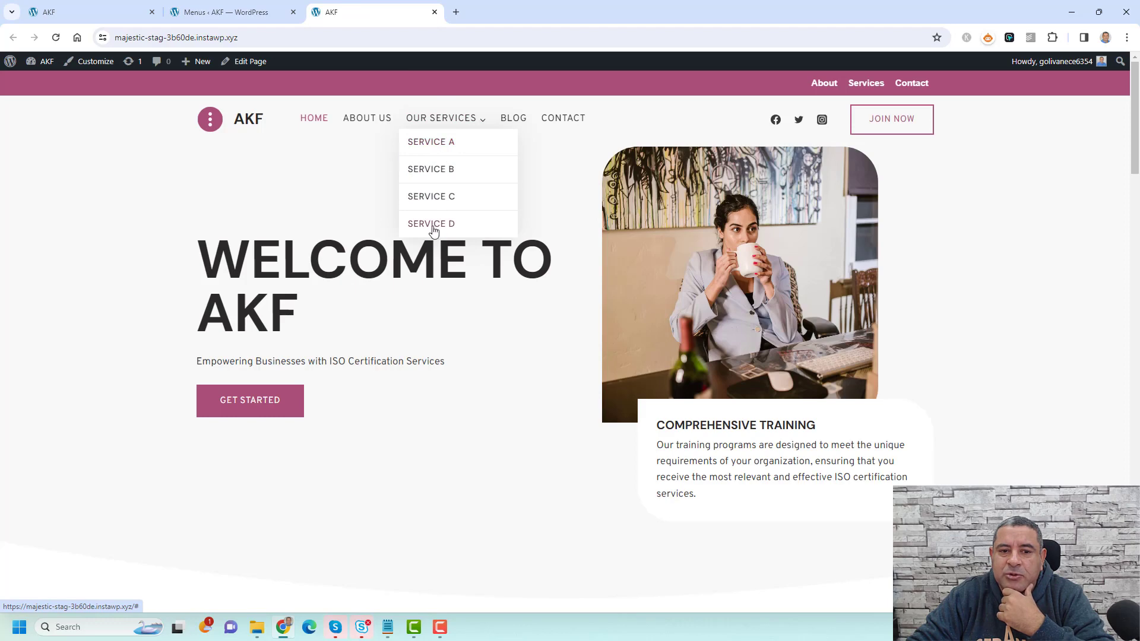
pyautogui.click(225, 11)
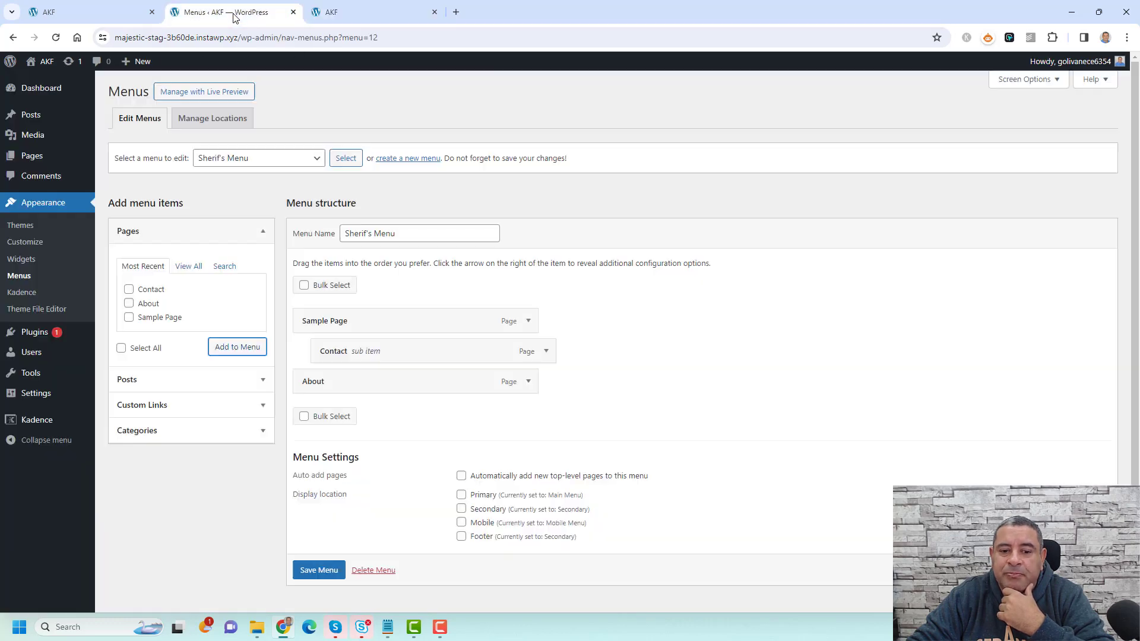
pyautogui.moveTo(415, 361)
pyautogui.mouseDown()
pyautogui.moveTo(391, 359)
pyautogui.moveTo(408, 360)
pyautogui.mouseUp()
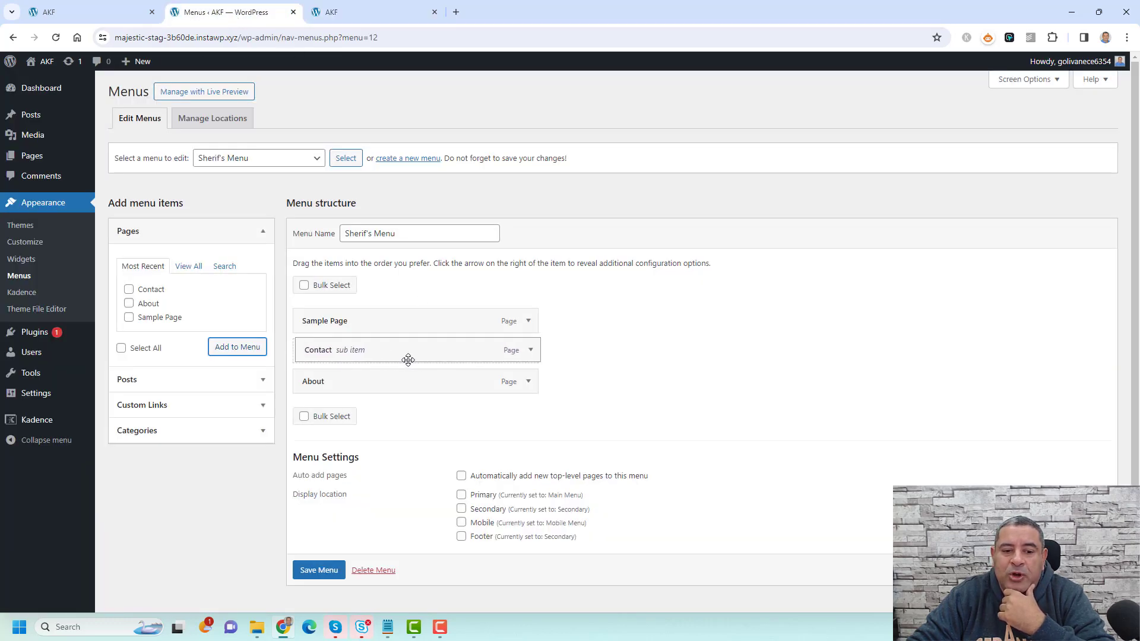
# Save the new menu with Sample Page, Contact and About as top-level items.
pyautogui.scroll(-1, 593, 404)
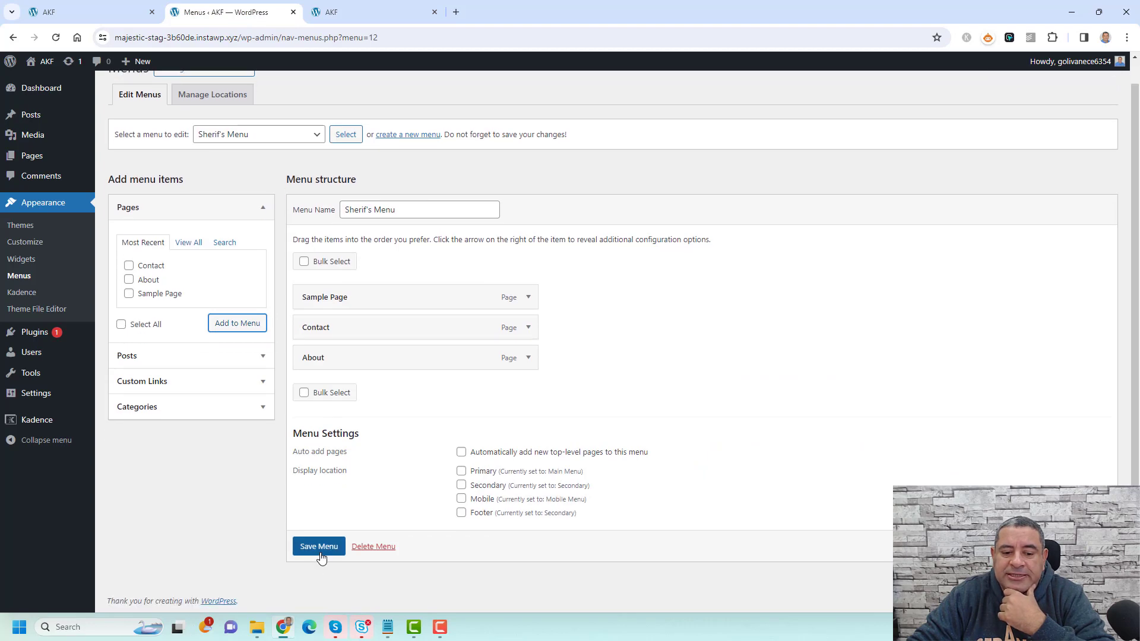
pyautogui.click(318, 549)
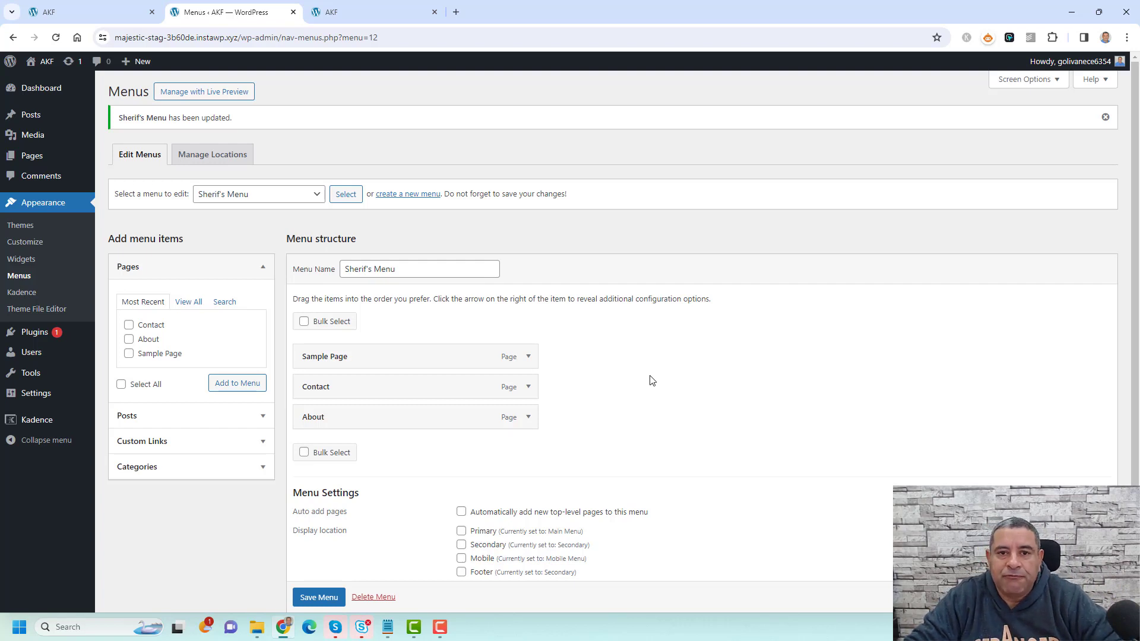
# Compare the menu's display location options with the footer and header menus on the live site.
pyautogui.scroll(-2, 651, 380)
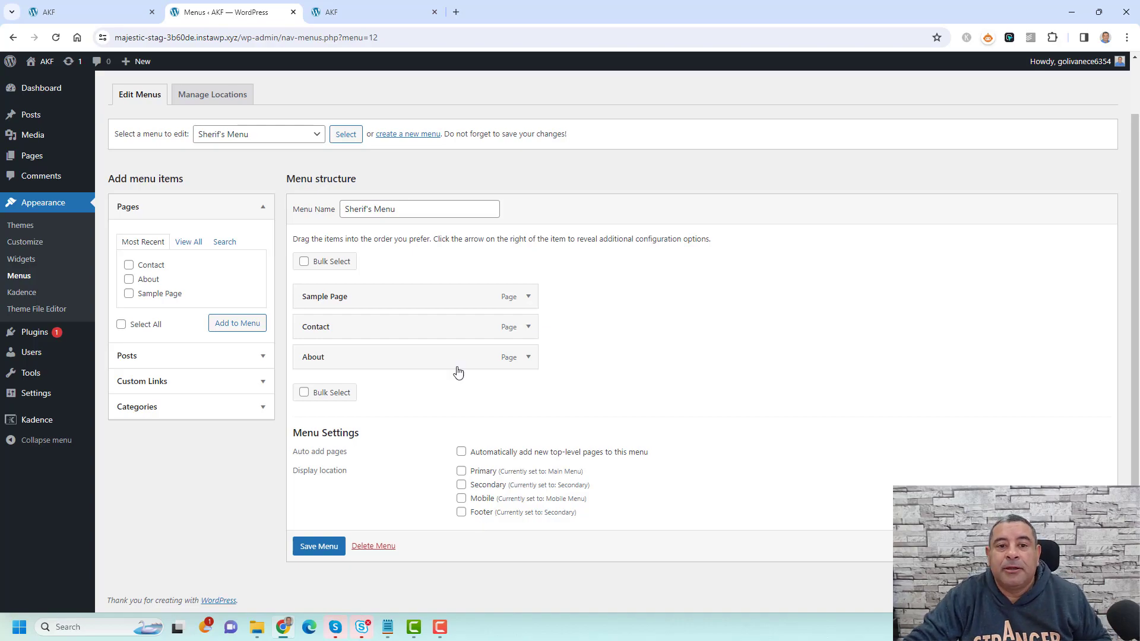
pyautogui.click(371, 12)
pyautogui.scroll(-15, 1135, 102)
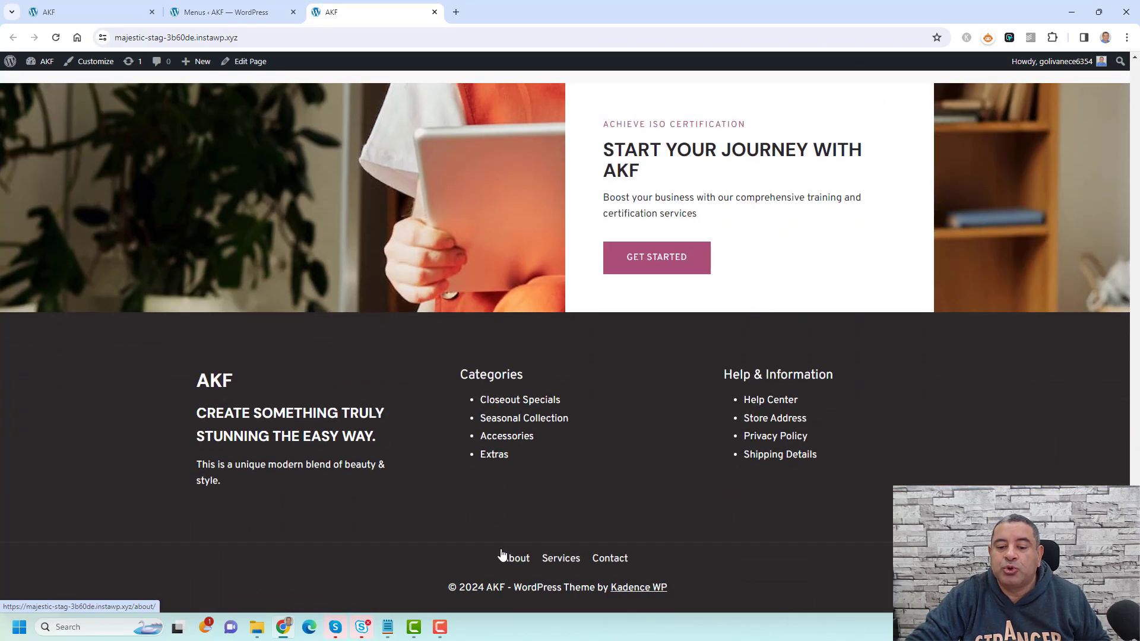
pyautogui.click(222, 11)
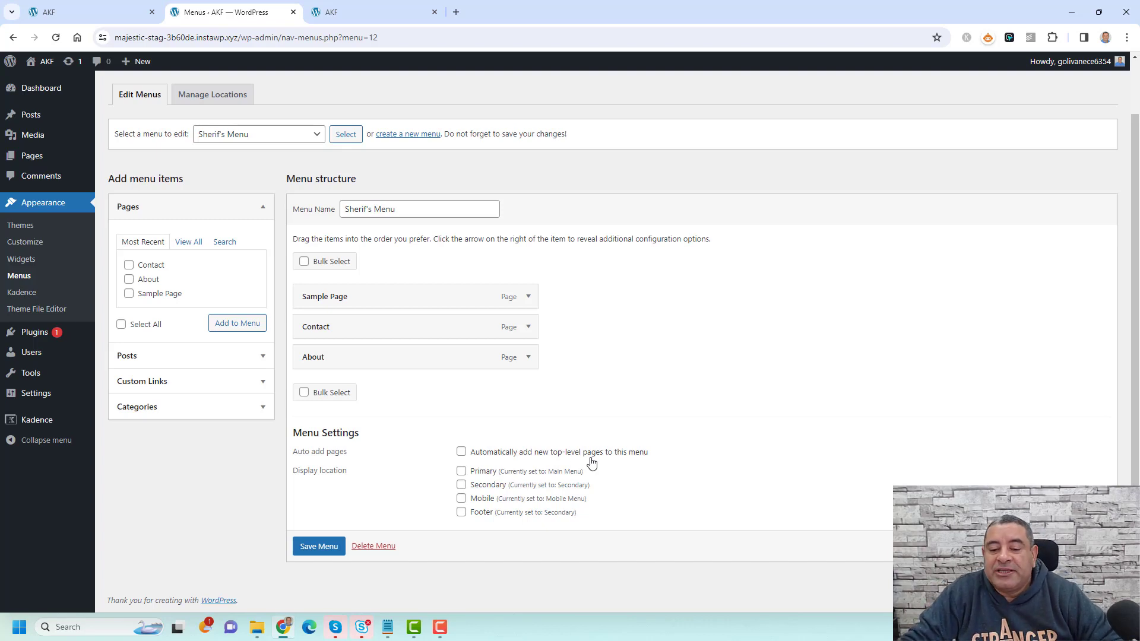
pyautogui.click(357, 12)
pyautogui.scroll(15, 624, 199)
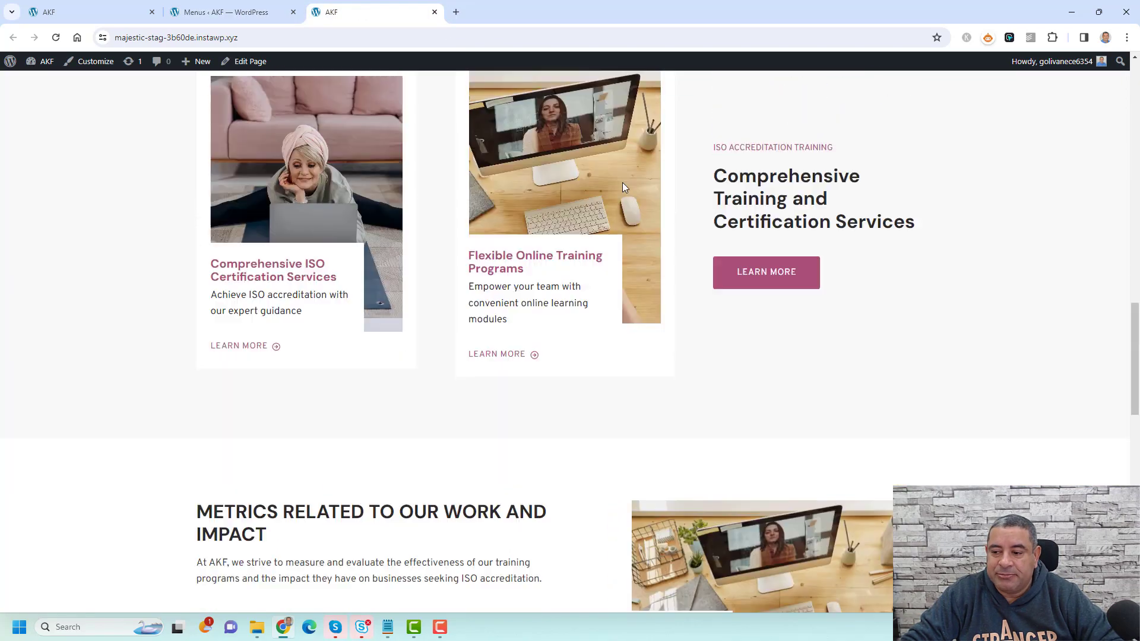
pyautogui.press('F5')
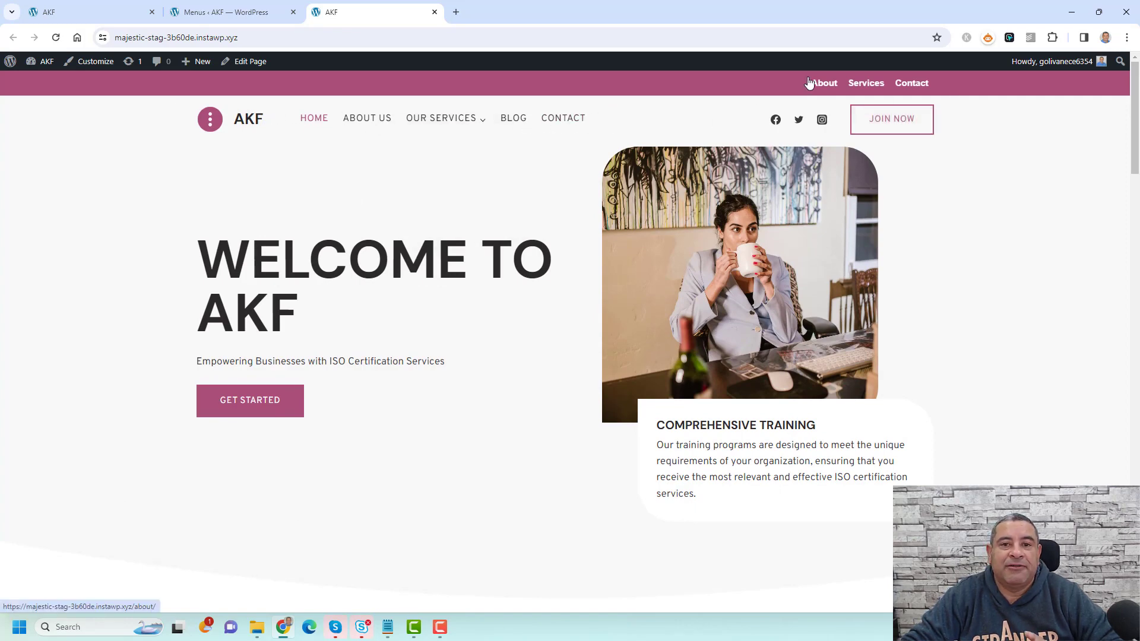
# Assign the new menu to the Primary display location only and save it.
pyautogui.click(261, 8)
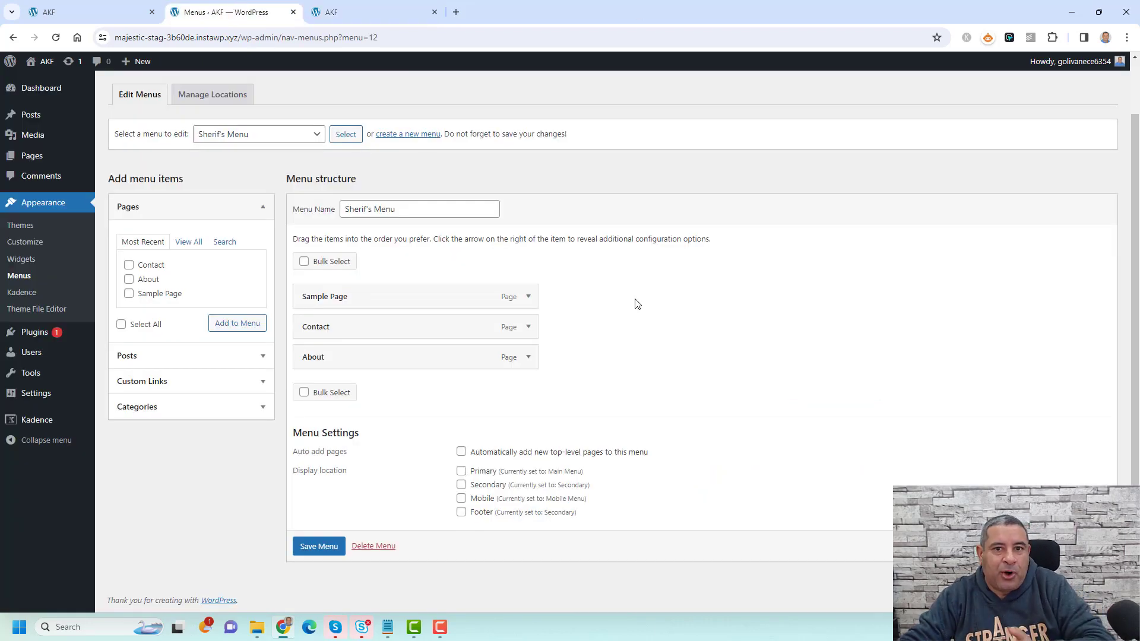
pyautogui.click(460, 486)
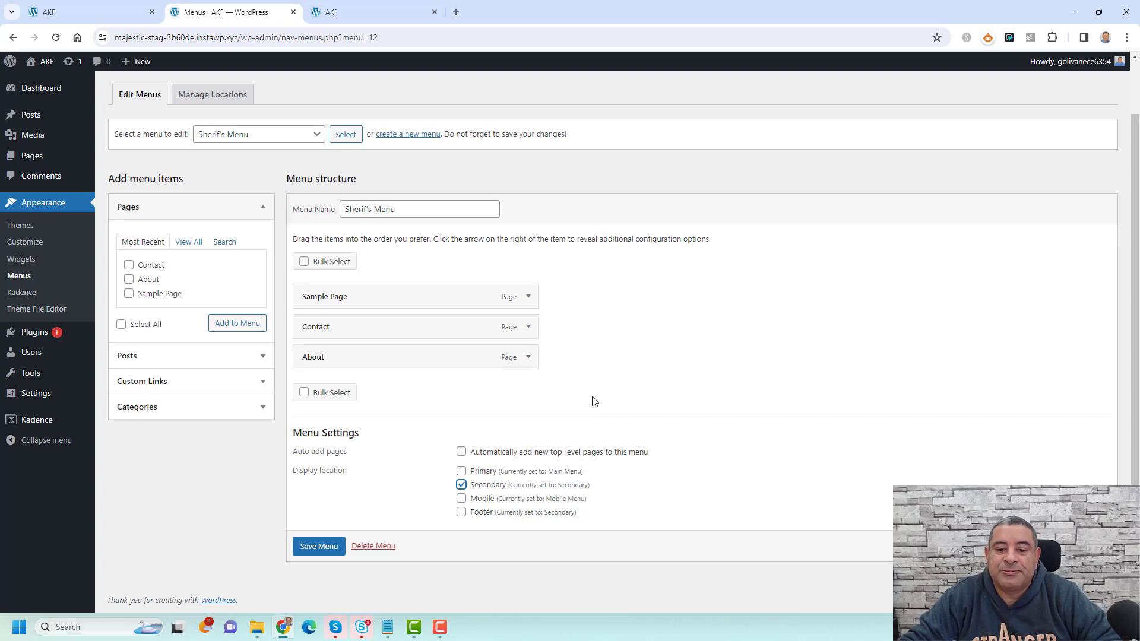
pyautogui.click(461, 482)
pyautogui.click(461, 472)
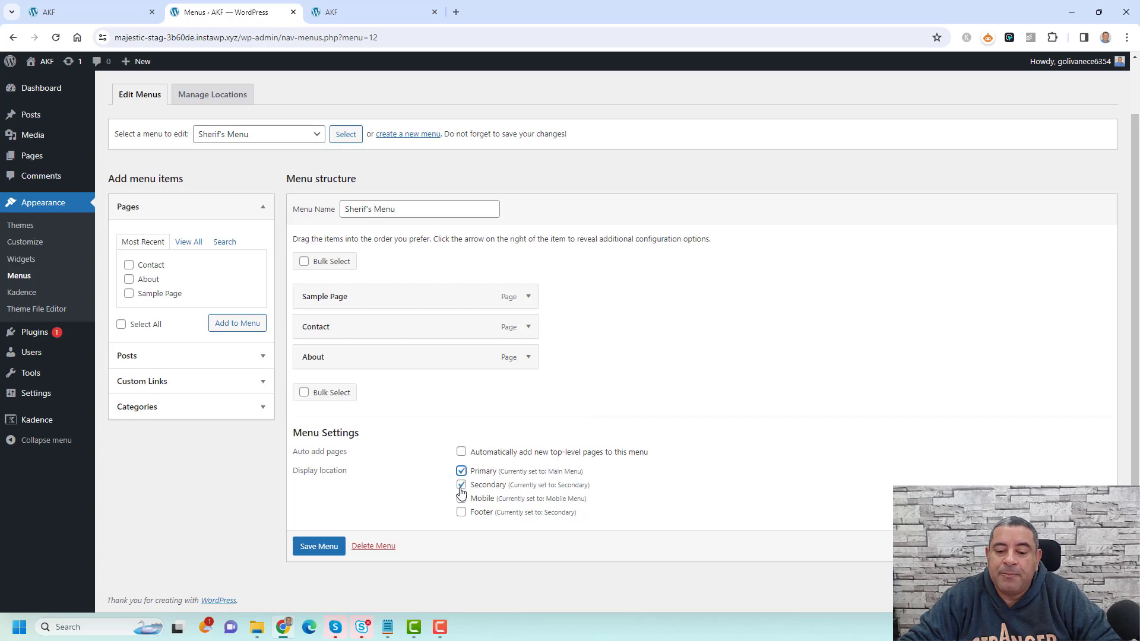
pyautogui.click(462, 472)
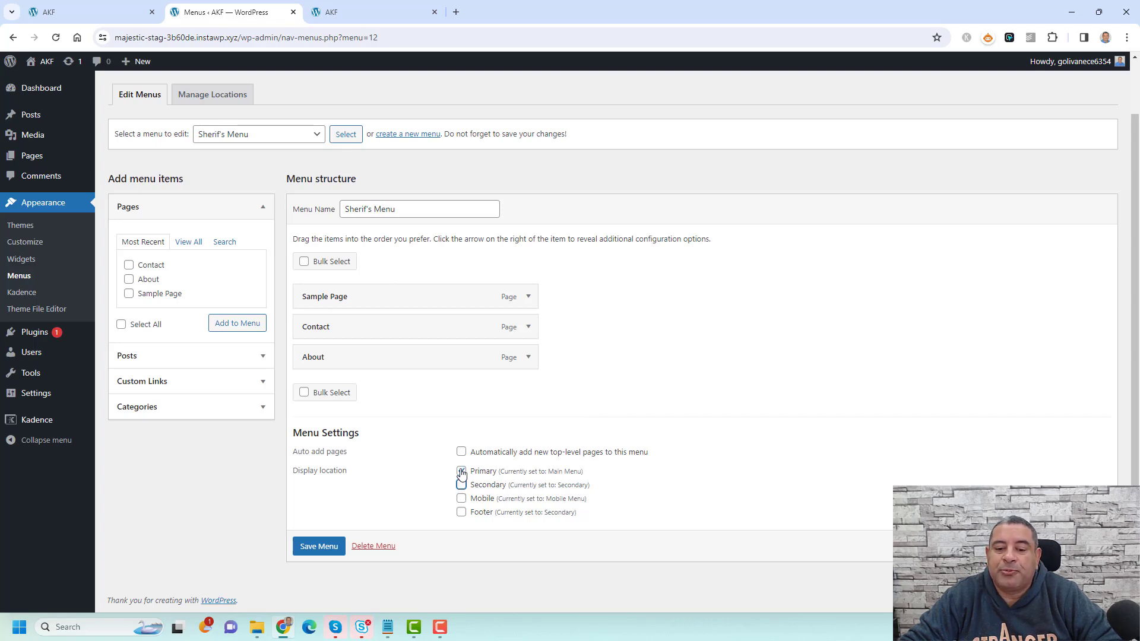
pyautogui.click(321, 546)
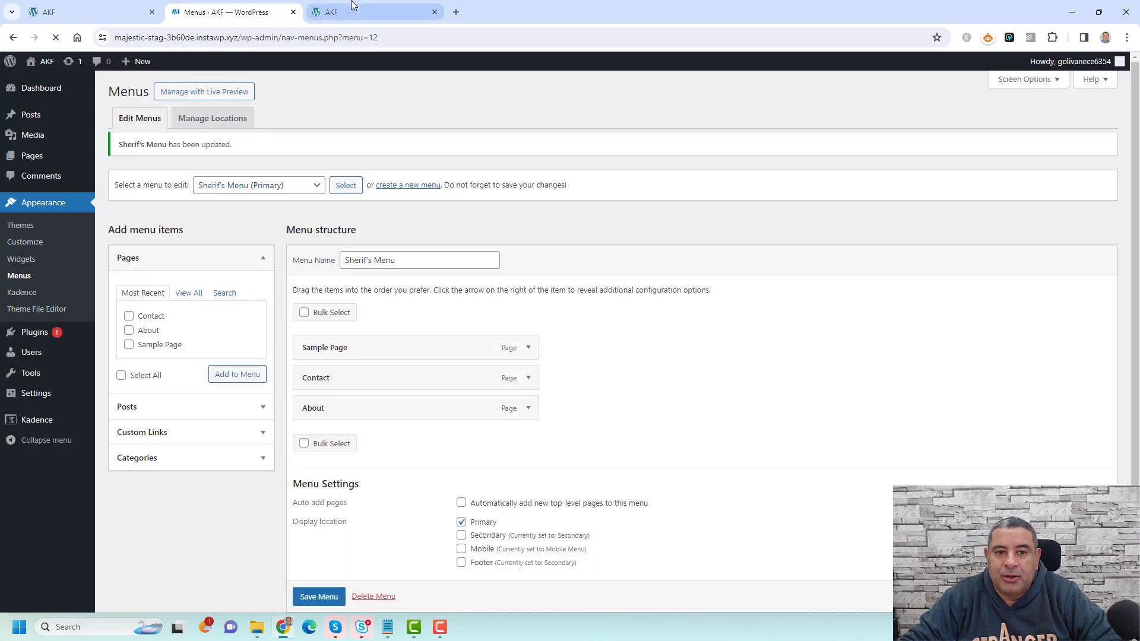
# Reload the live site to check its header menu, and return to the menu's display location settings.
pyautogui.hotkey('ctrl', 'Tab')
pyautogui.click(56, 37)
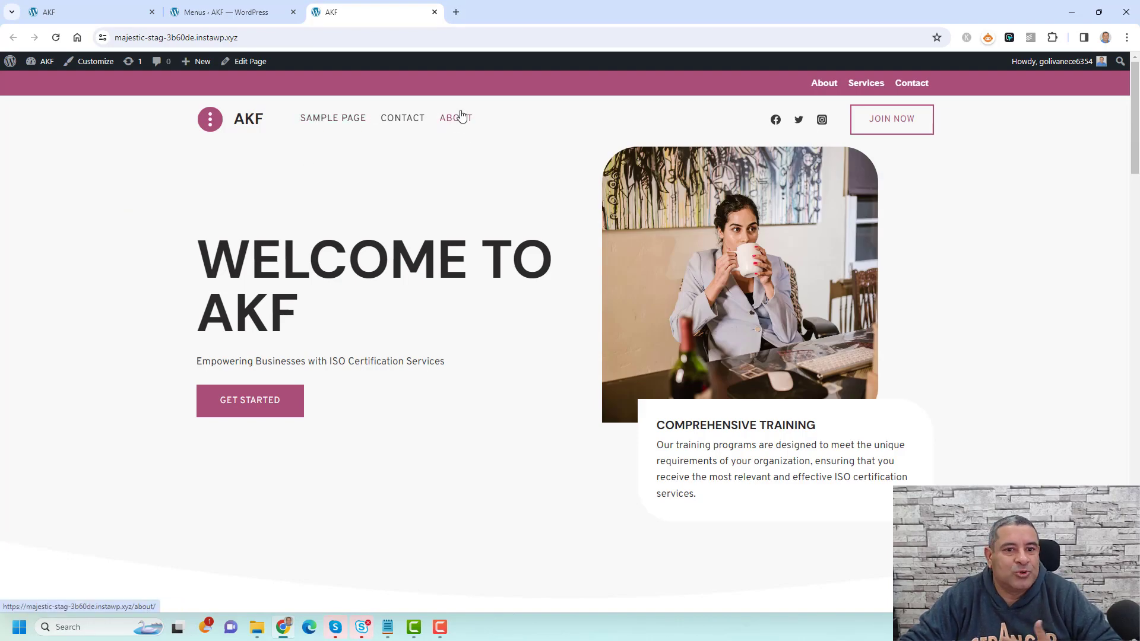
pyautogui.click(249, 12)
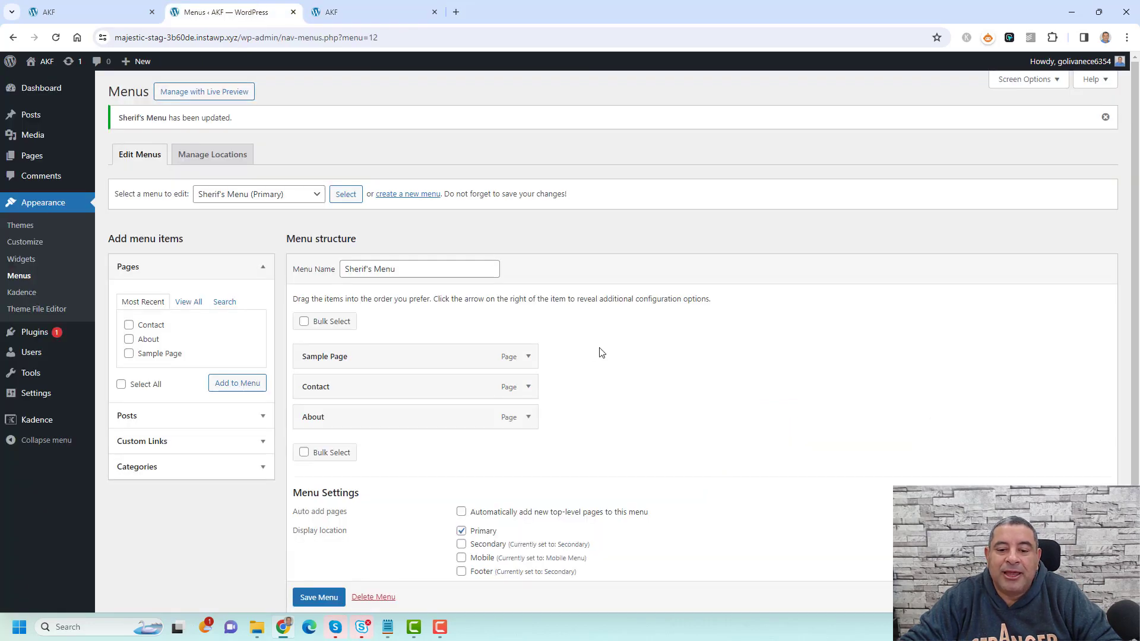
pyautogui.scroll(-1, 617, 345)
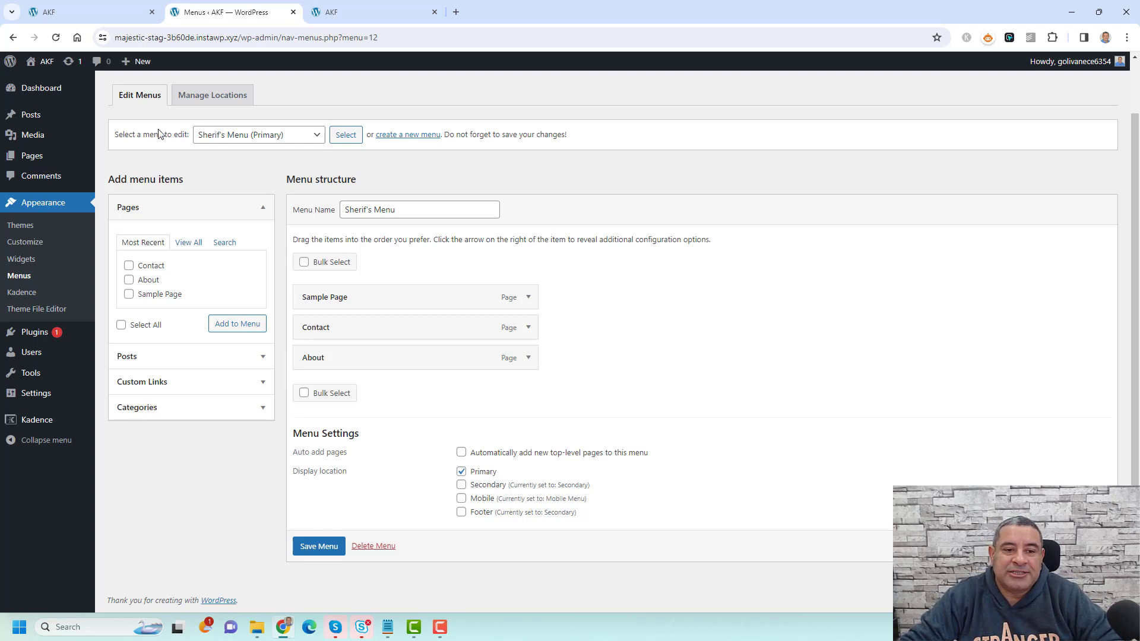
# Load Main Menu for editing, assign it to the Primary display location and save the menu.
pyautogui.click(249, 138)
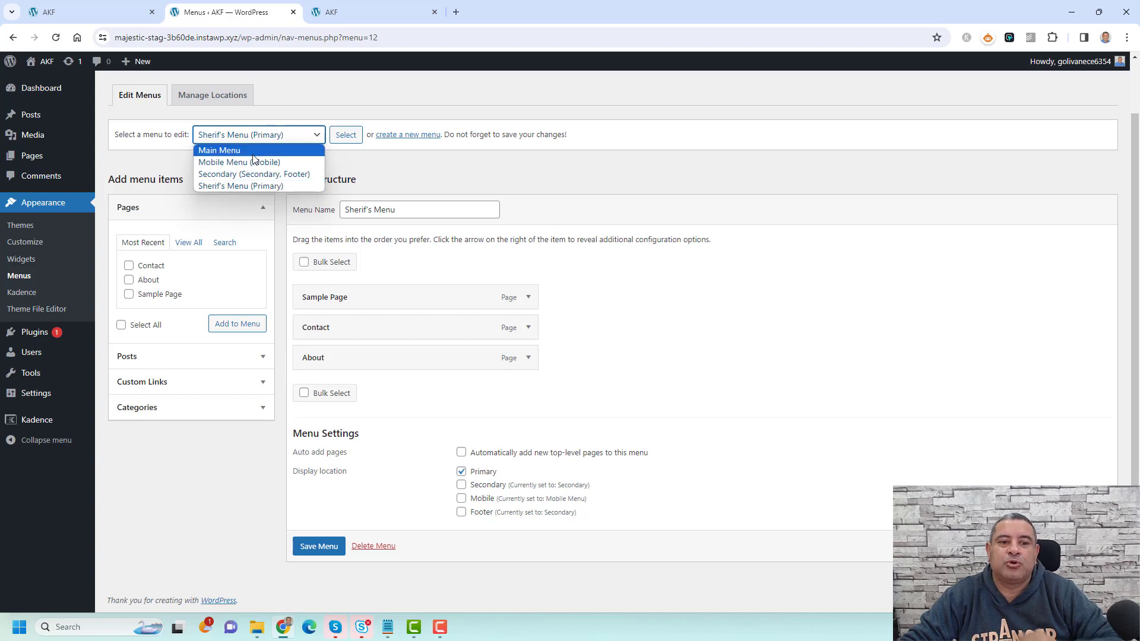
pyautogui.click(254, 153)
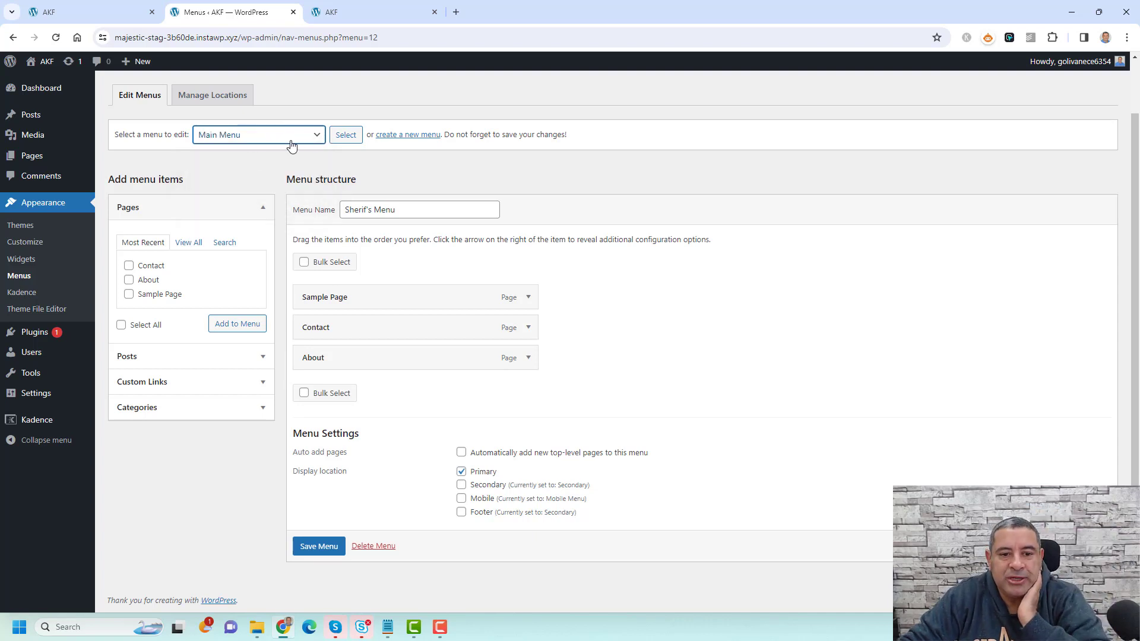
pyautogui.click(346, 135)
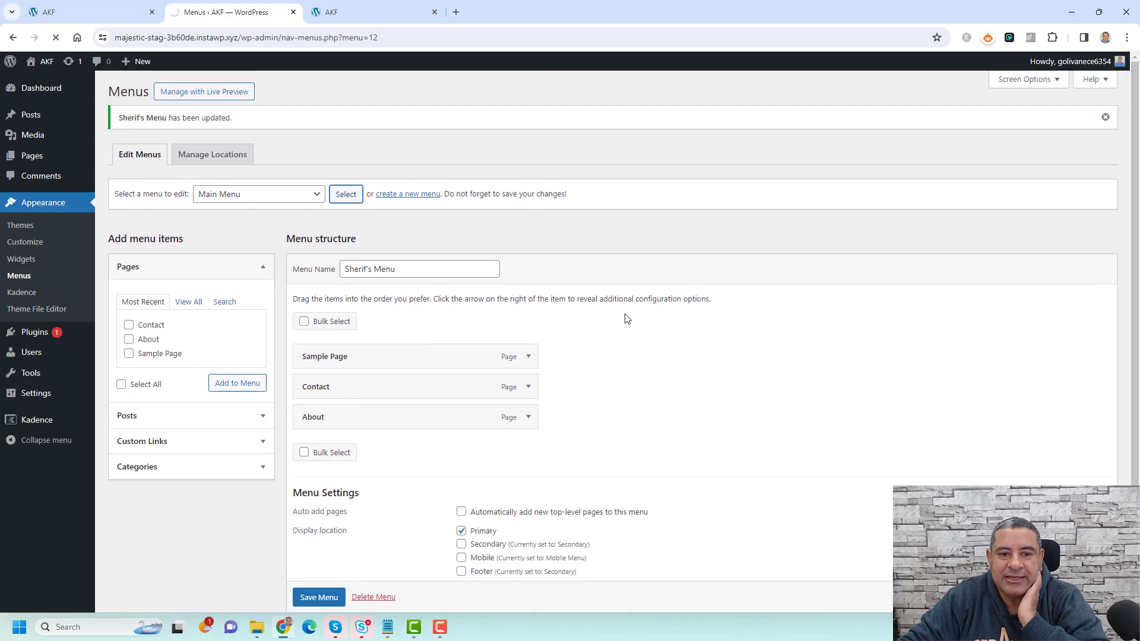
pyautogui.scroll(-5, 626, 320)
pyautogui.scroll(2, 627, 319)
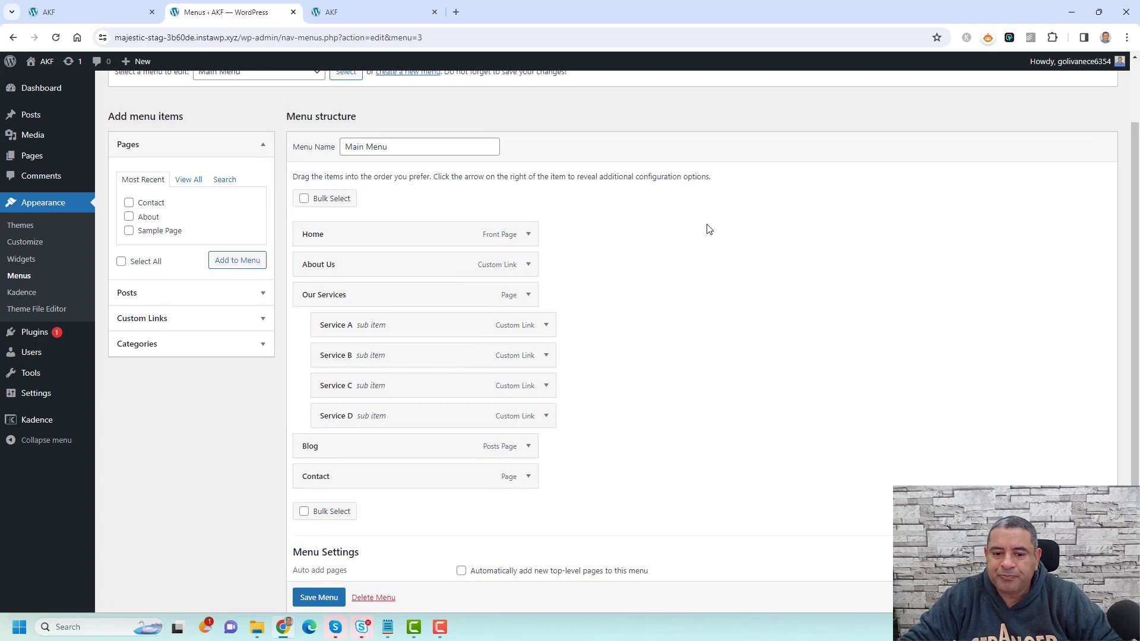
pyautogui.scroll(-2, 708, 229)
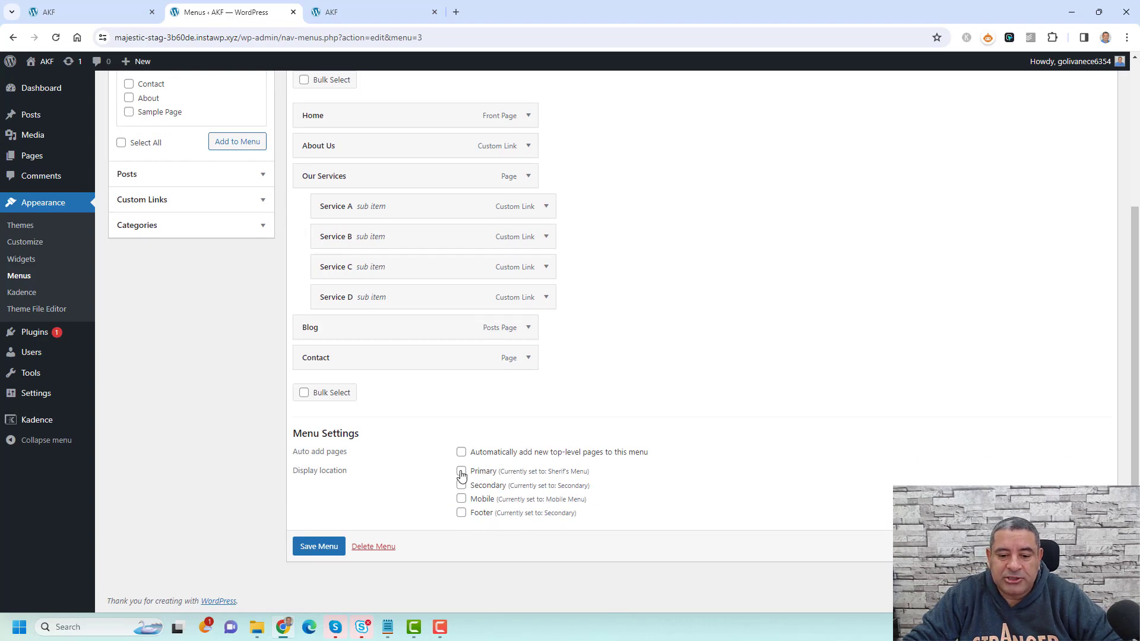
pyautogui.click(315, 549)
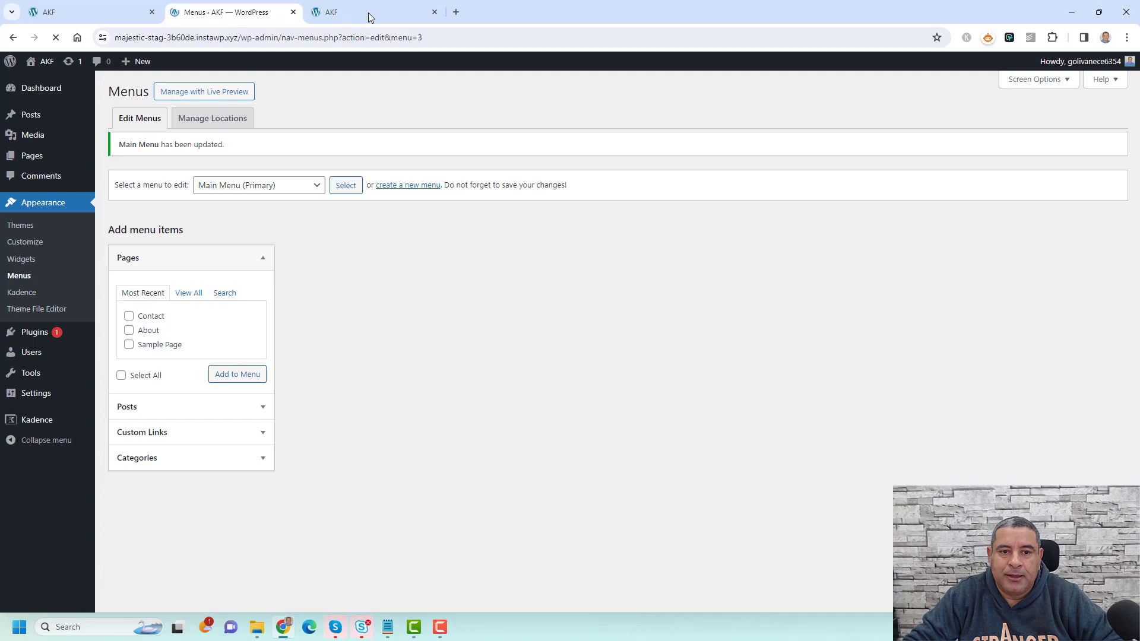
# Reload the live site to check which menu its header displays.
pyautogui.click(368, 12)
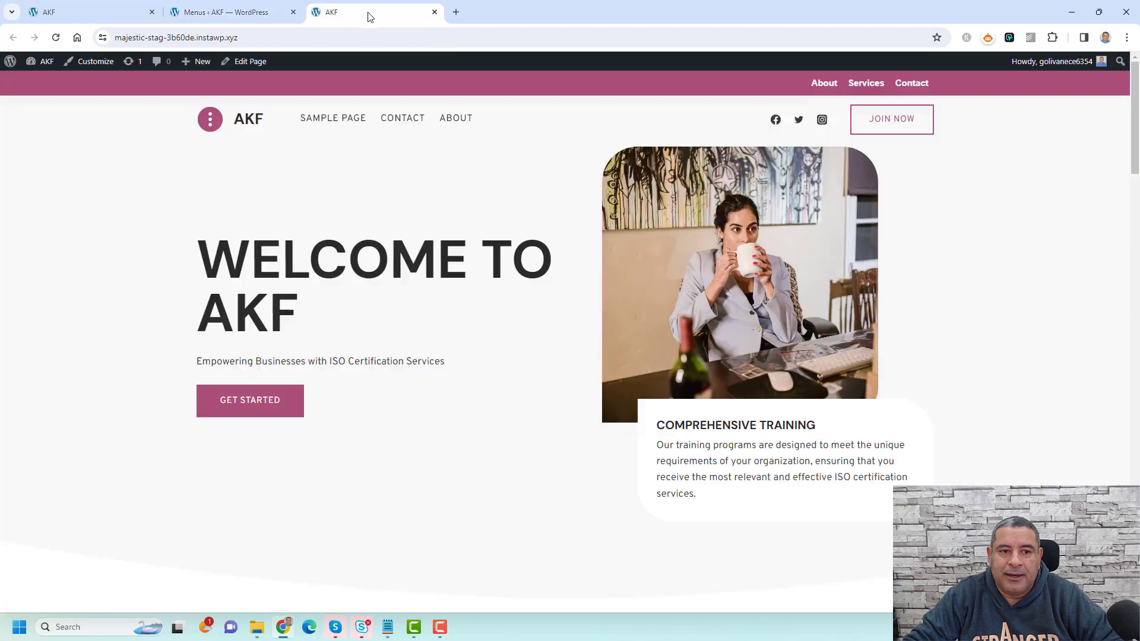
pyautogui.click(56, 38)
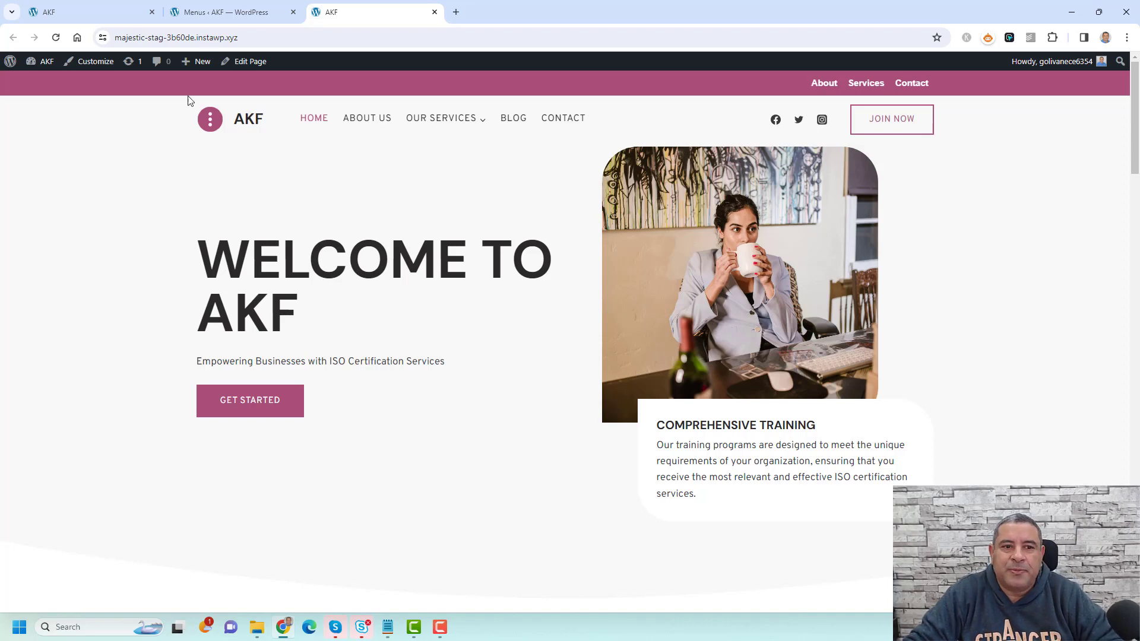
pyautogui.click(216, 8)
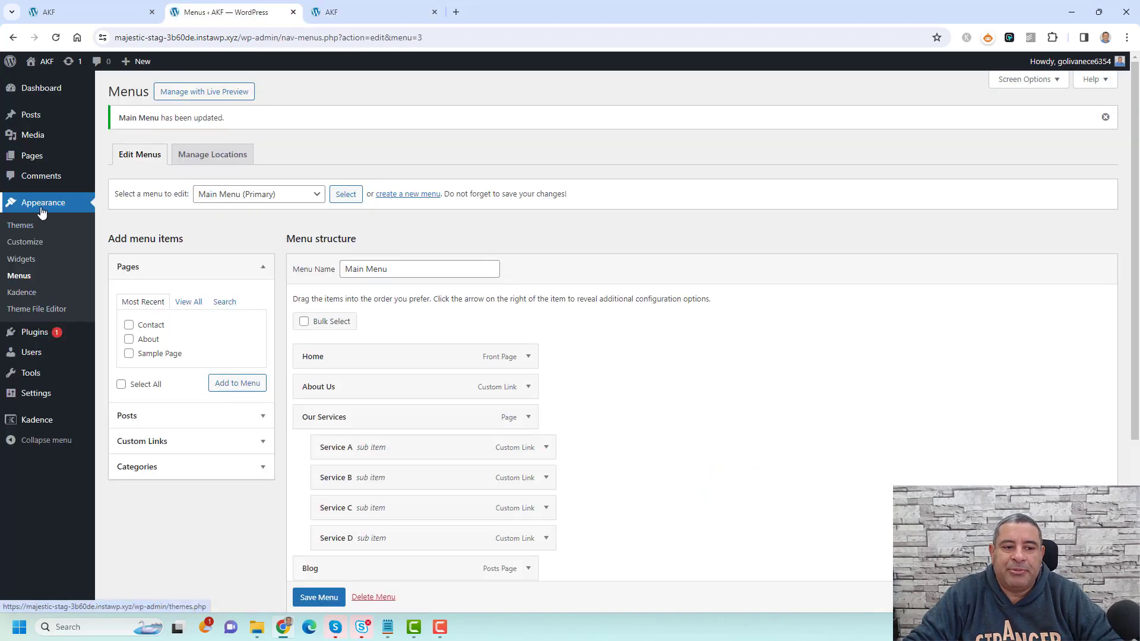
pyautogui.click(366, 9)
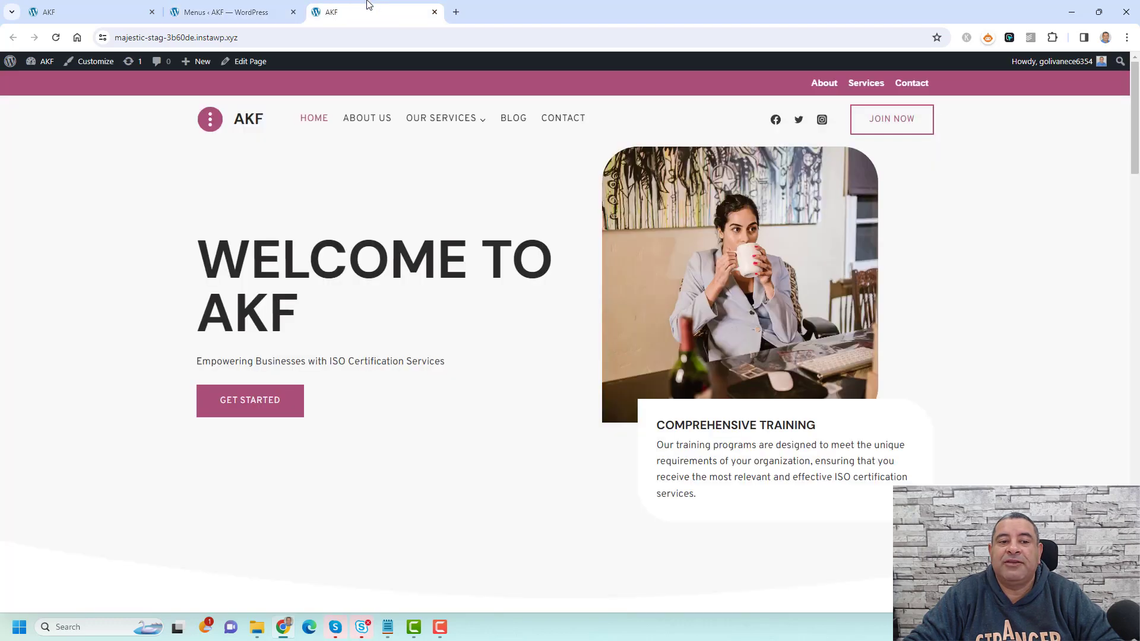
# Open the live site in the Customizer and review the header and footer menus in the preview.
pyautogui.click(98, 70)
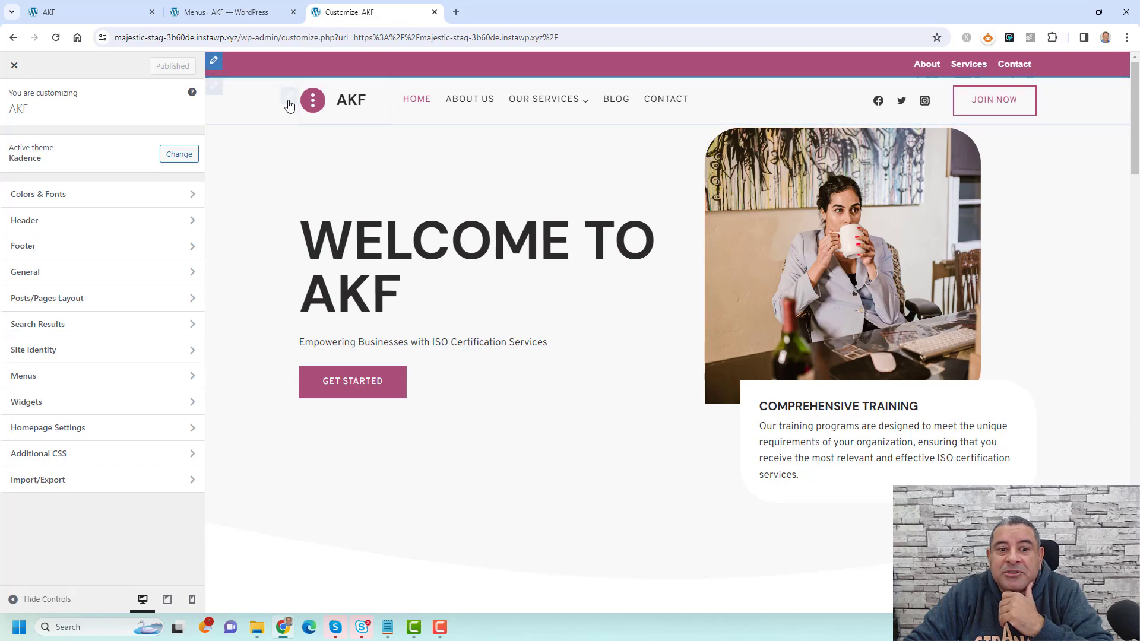
pyautogui.scroll(-7, 397, 237)
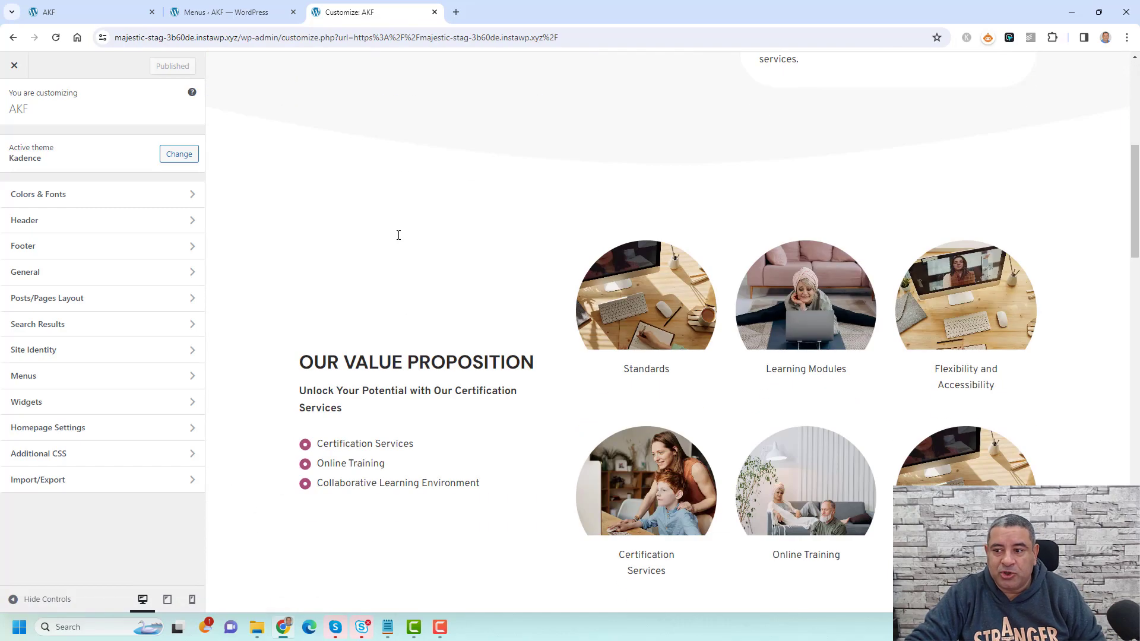
pyautogui.scroll(-20, 399, 235)
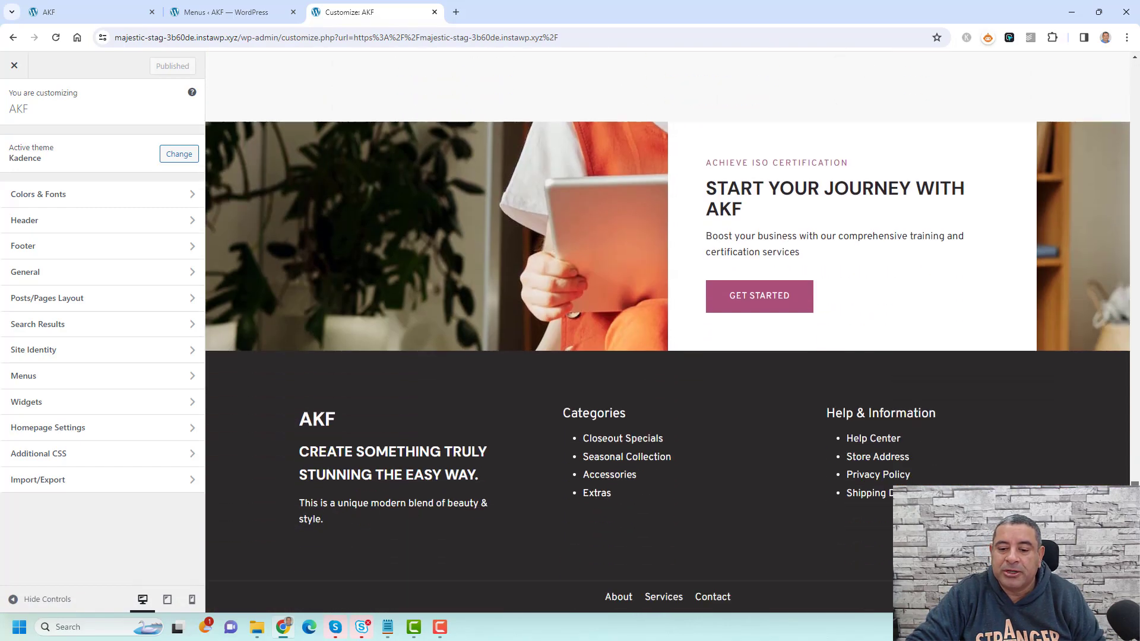
pyautogui.scroll(-1, 635, 540)
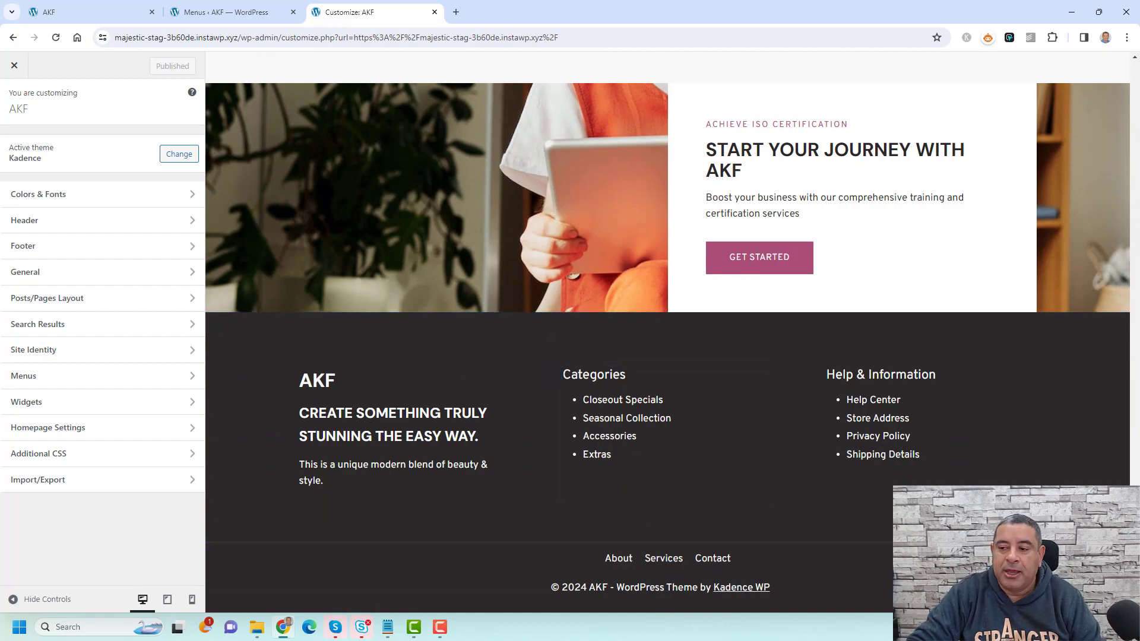
pyautogui.press('Home')
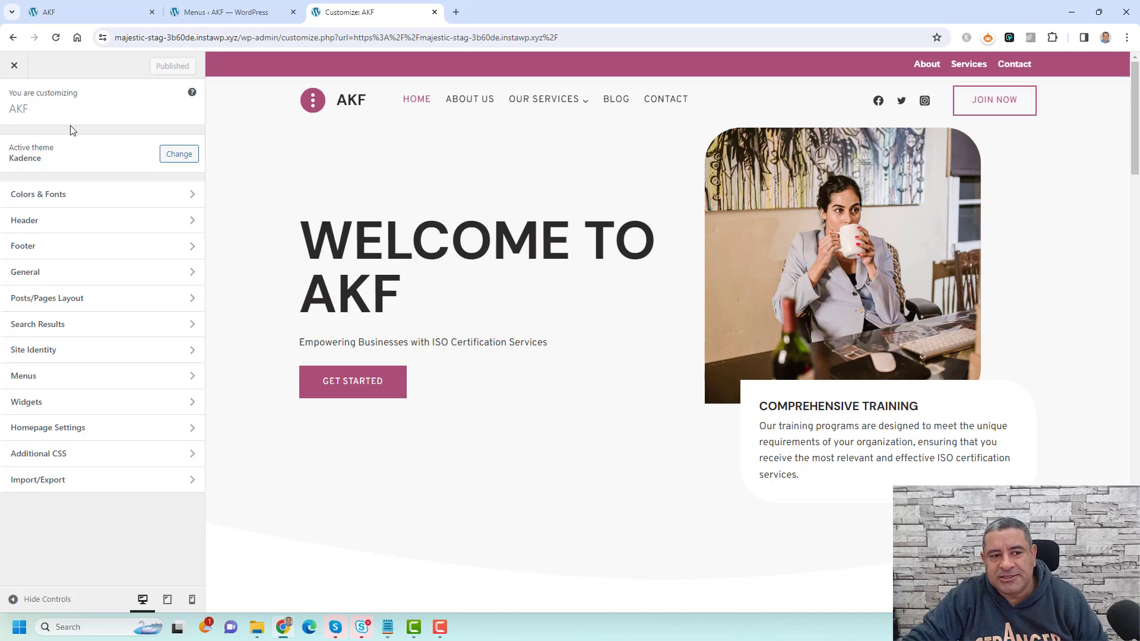
# In the Header settings, remove the primary and secondary navigation from the desktop layout, and add Primary Navigation back beside the logo in the main row.
pyautogui.click(60, 229)
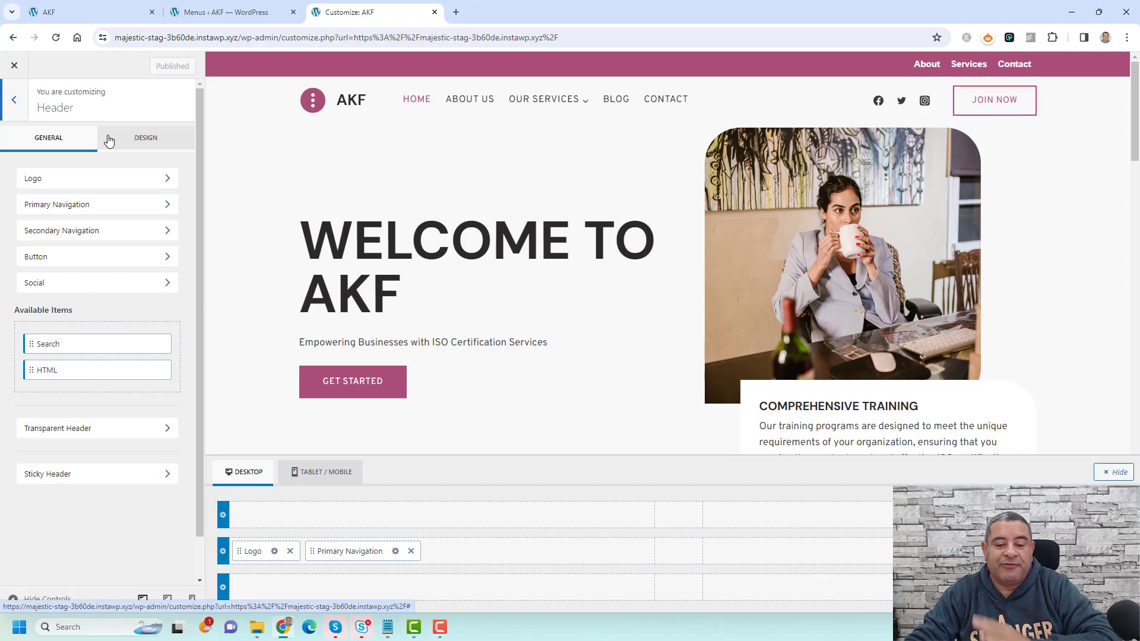
pyautogui.click(410, 552)
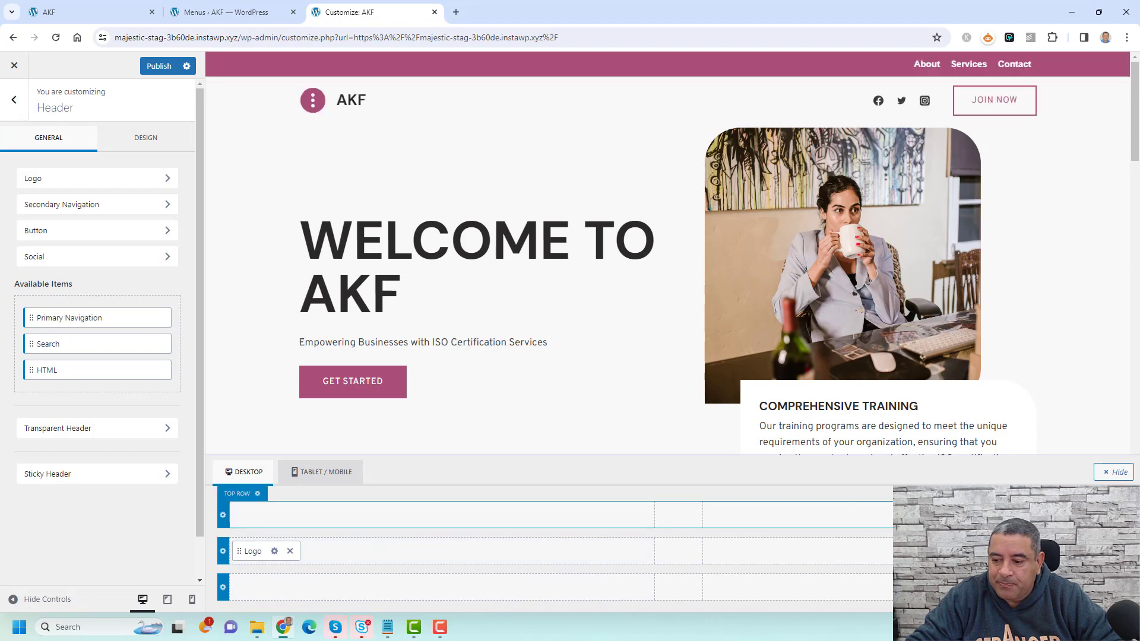
pyautogui.click(980, 515)
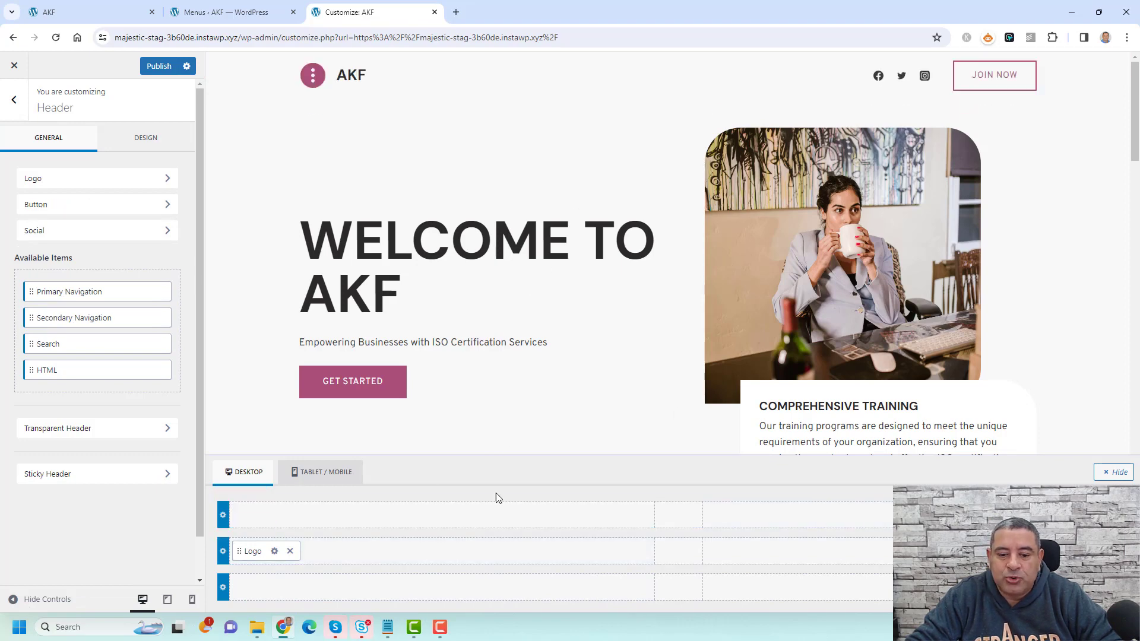
pyautogui.click(443, 552)
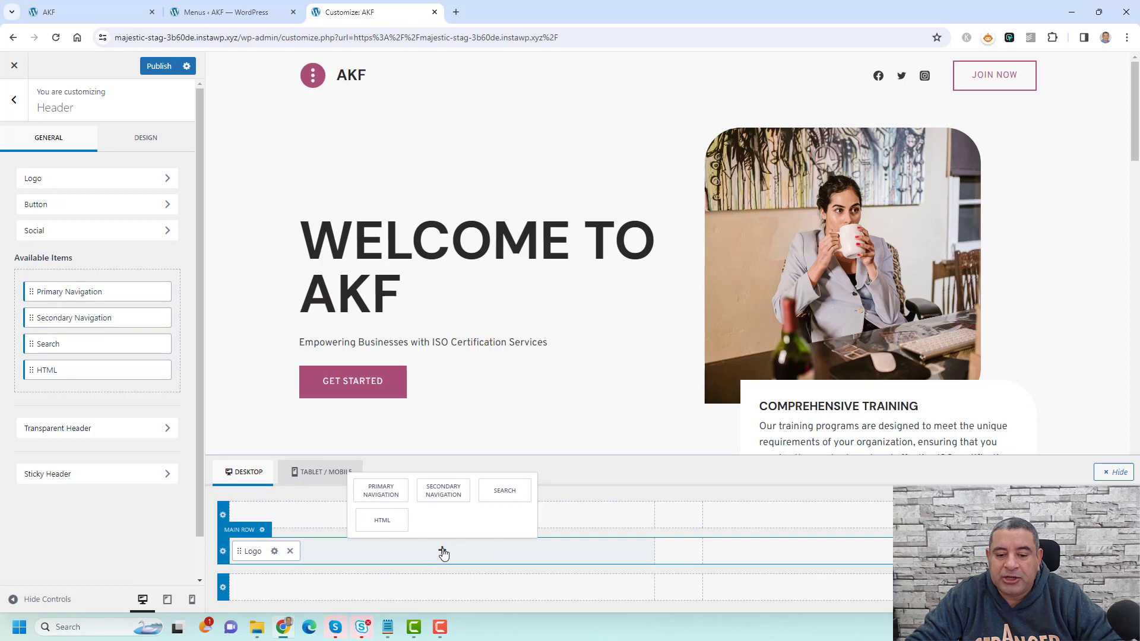
pyautogui.click(384, 493)
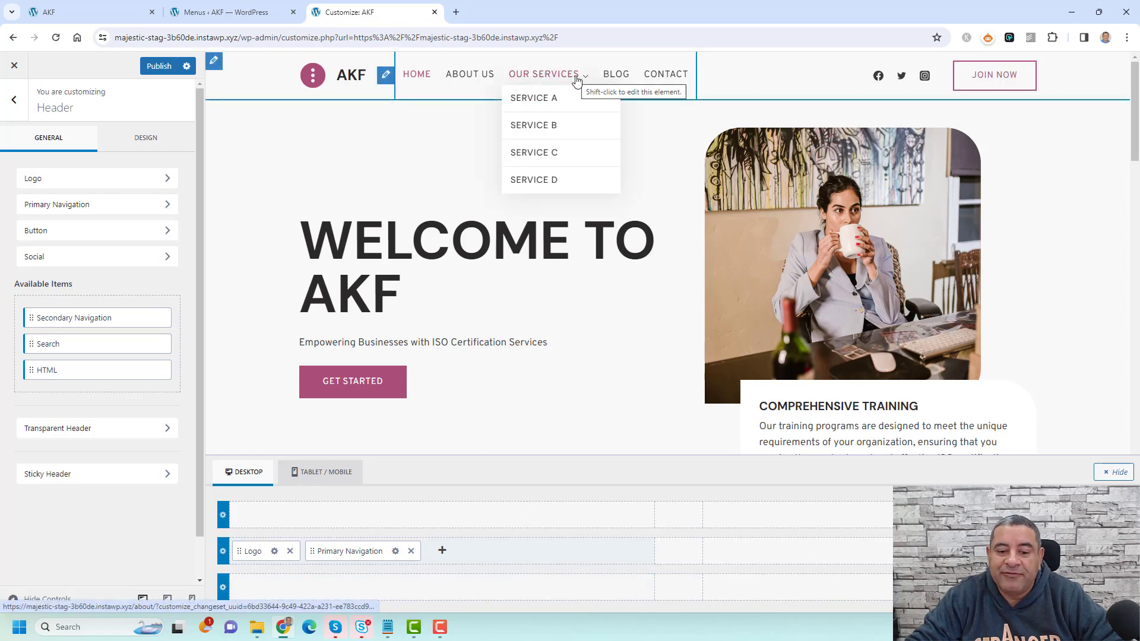
# Remove Primary Navigation from the main header row and put it back beside the logo.
pyautogui.click(411, 552)
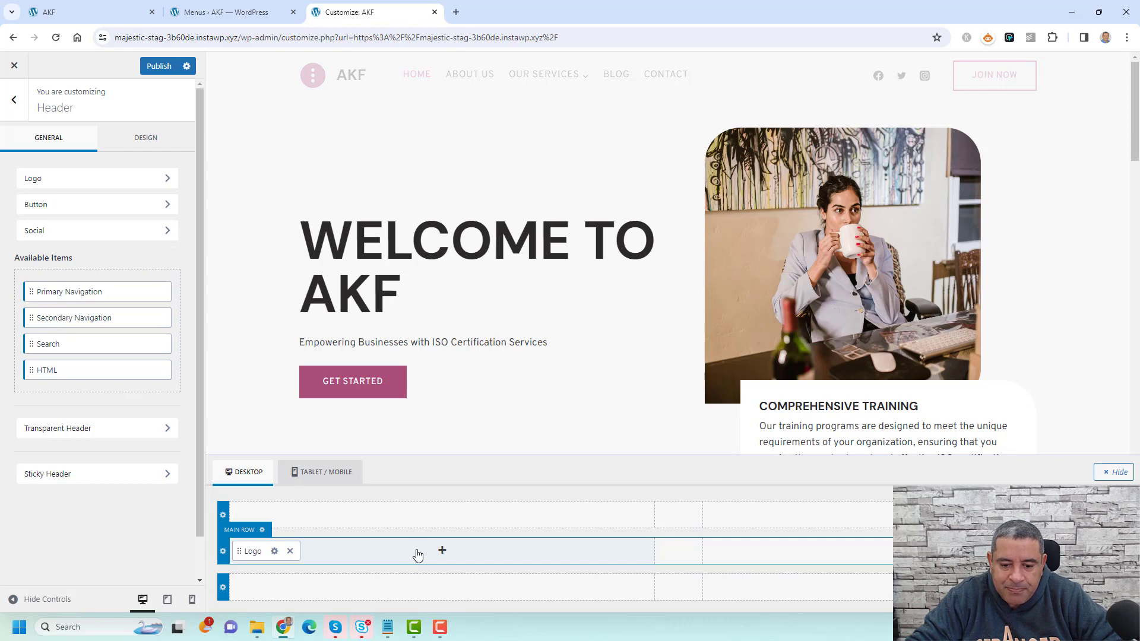
pyautogui.click(441, 551)
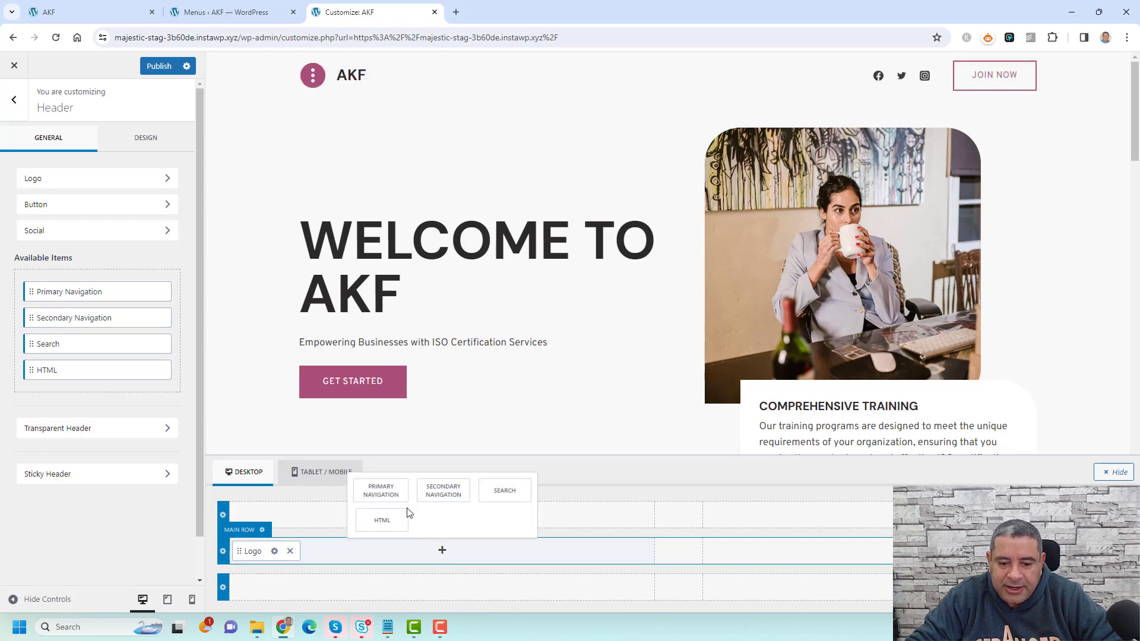
pyautogui.click(390, 492)
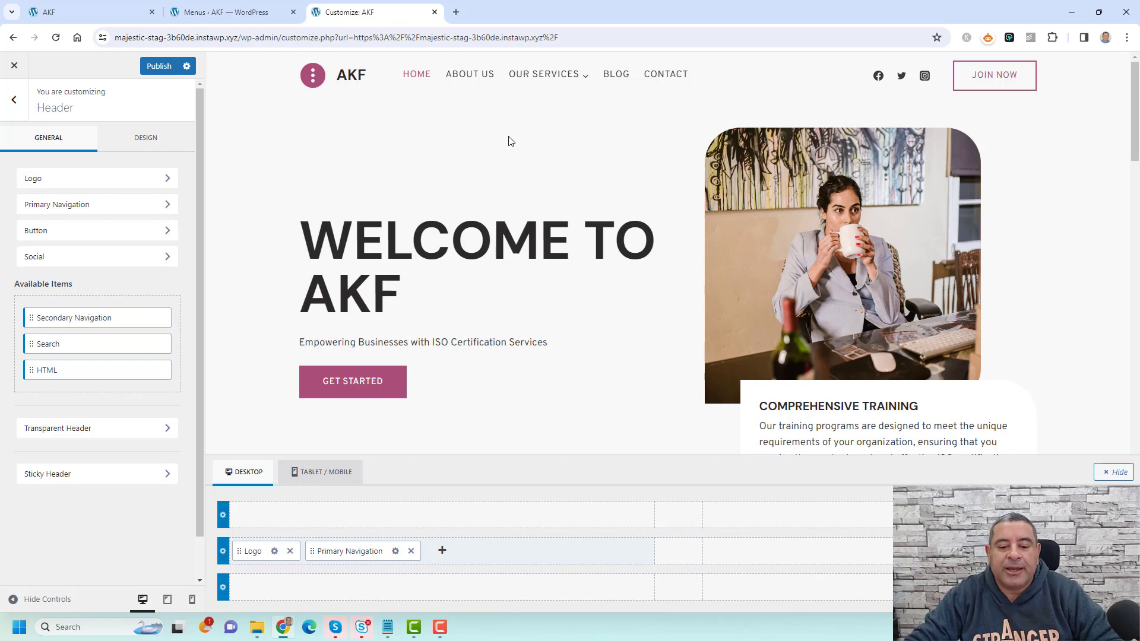
# Open the Primary Navigation element's settings and review its design options.
pyautogui.click(396, 551)
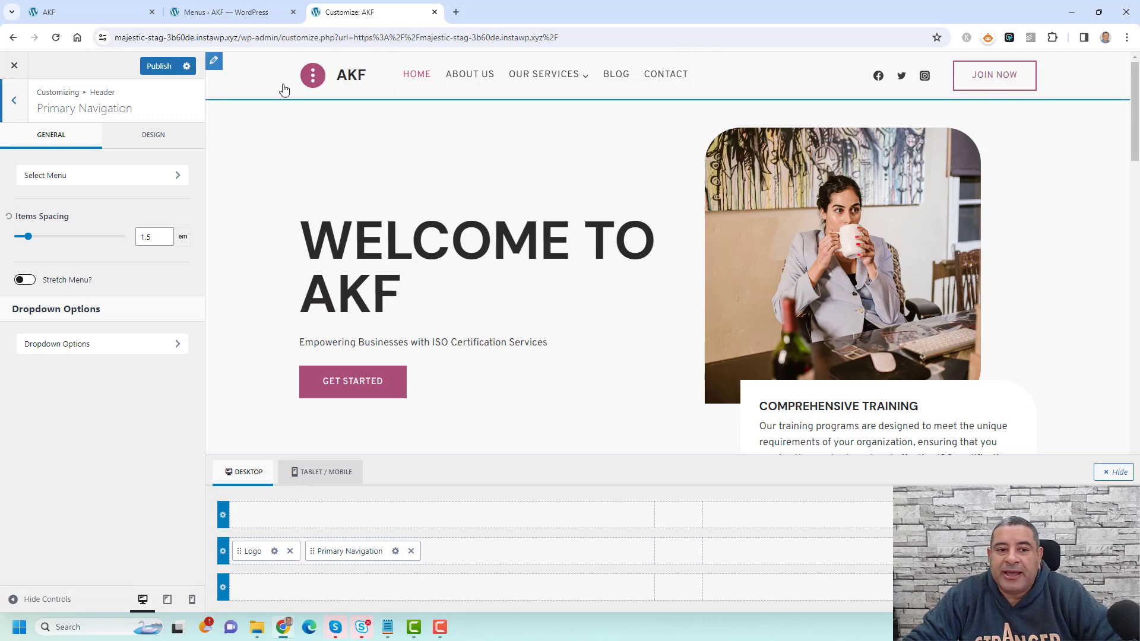
pyautogui.click(156, 138)
pyautogui.scroll(-1, 41, 333)
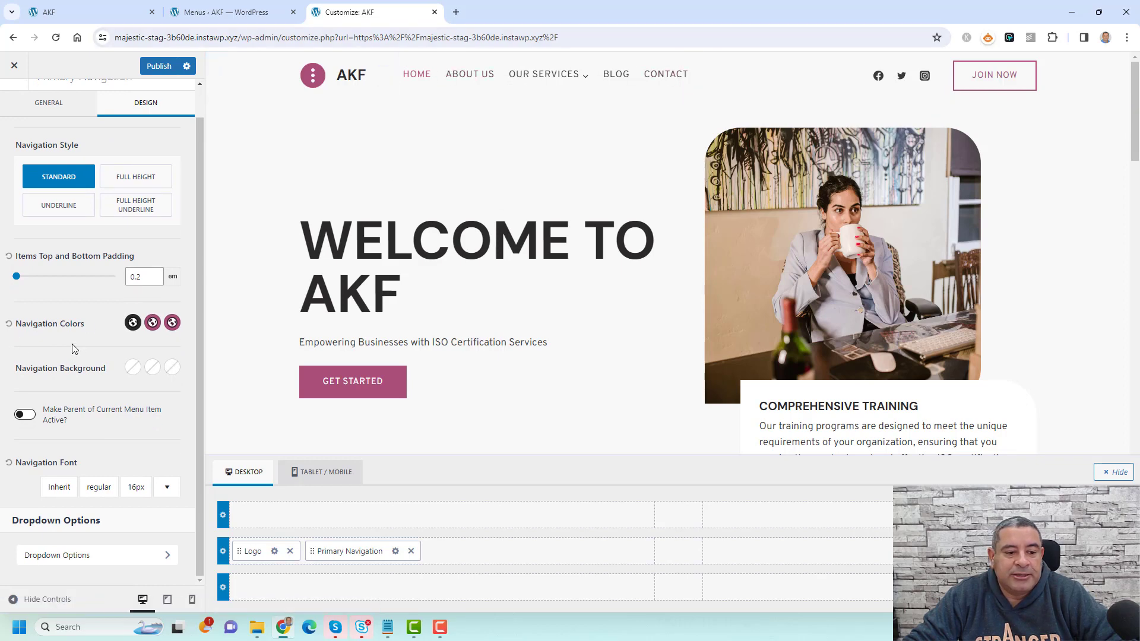
pyautogui.scroll(1, 73, 344)
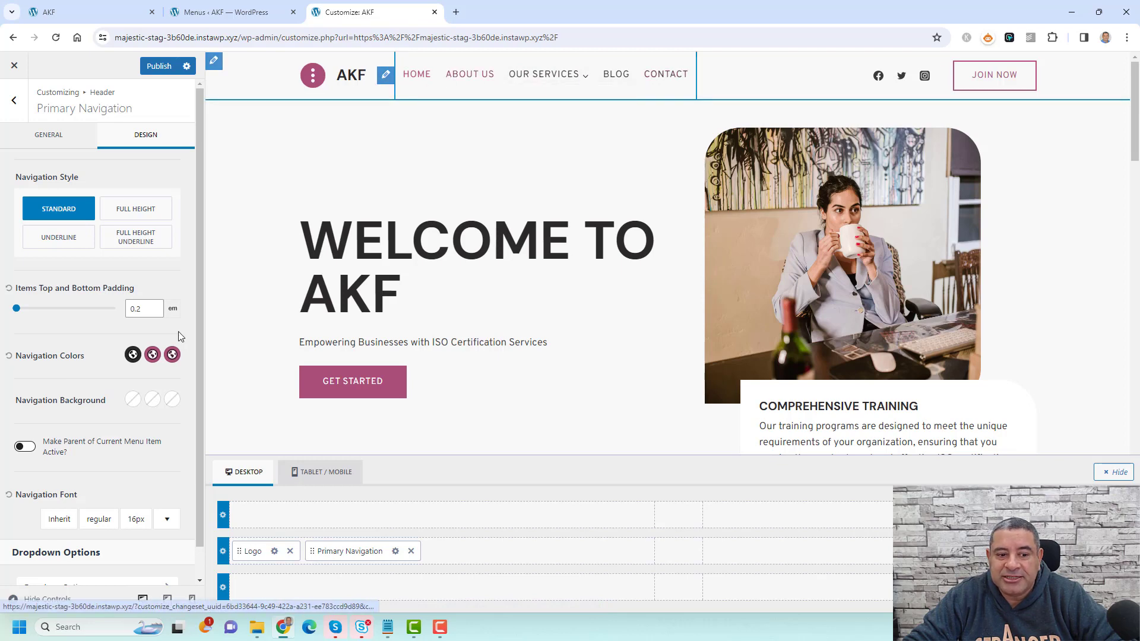
# Try green 1BB167 as the initial navigation color, and restore the dark palette color 2B292A.
pyautogui.click(133, 355)
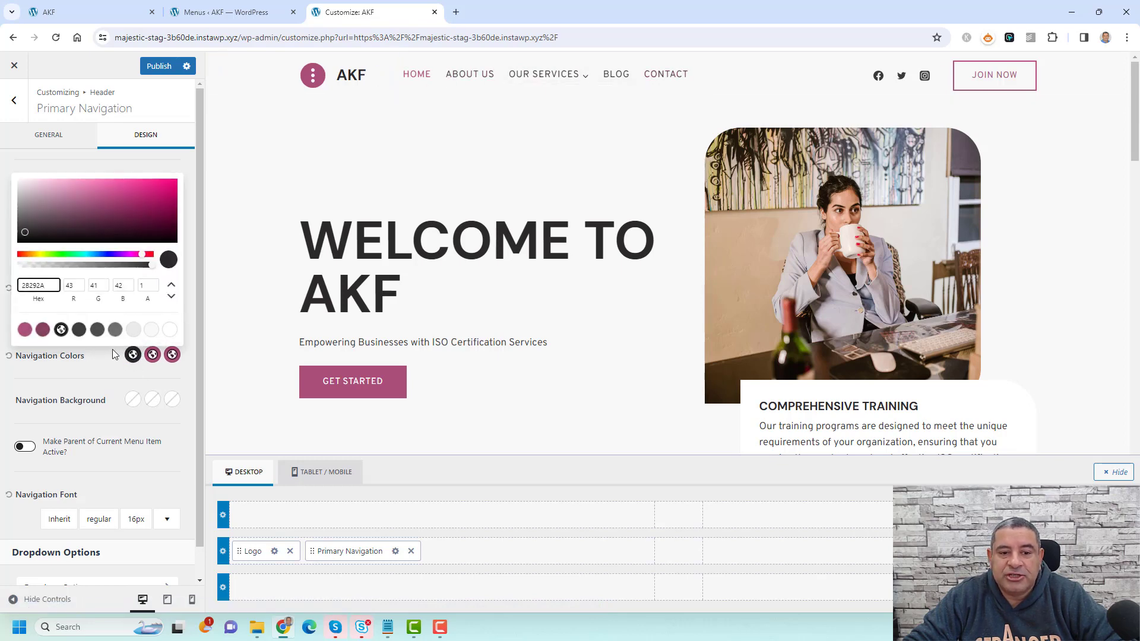
pyautogui.click(73, 254)
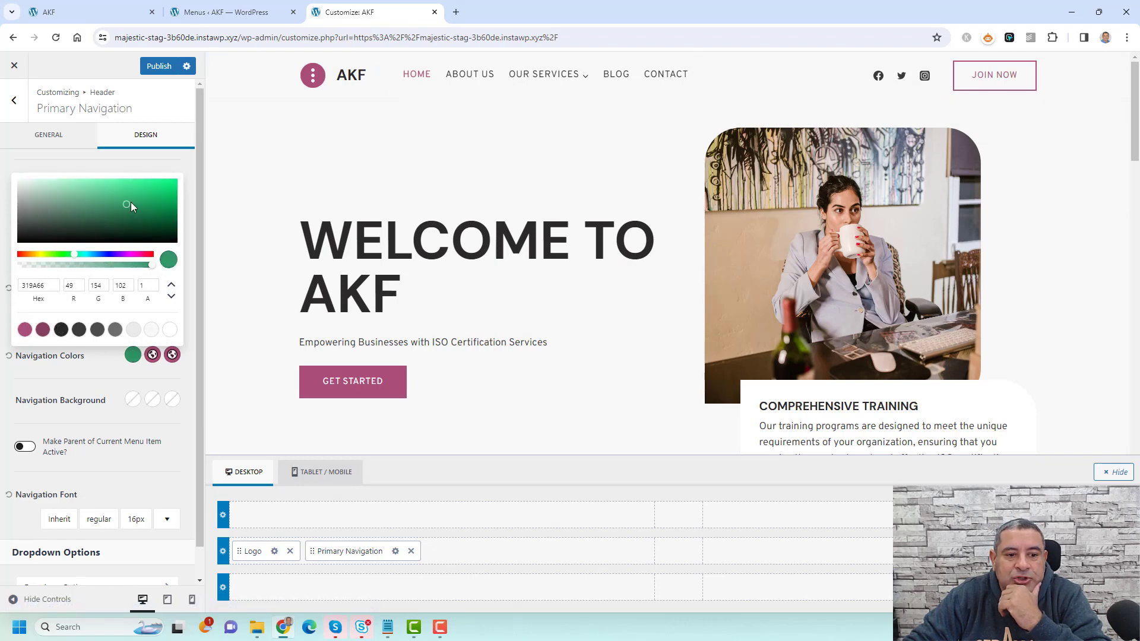
pyautogui.moveTo(131, 202); pyautogui.dragTo(153, 199)
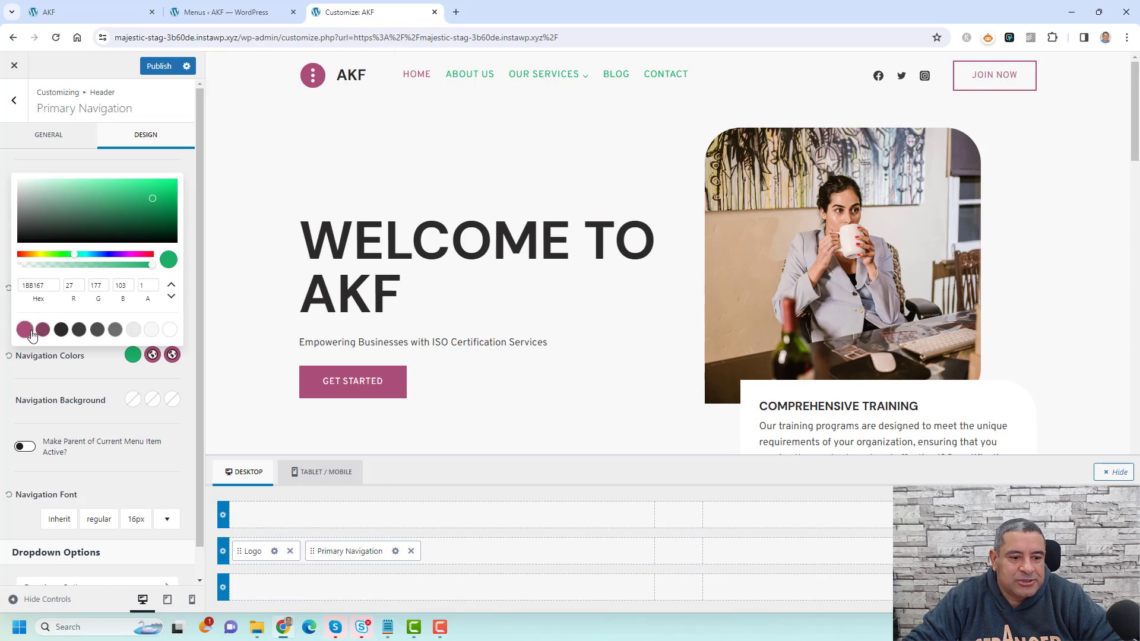
pyautogui.click(61, 330)
pyautogui.click(102, 380)
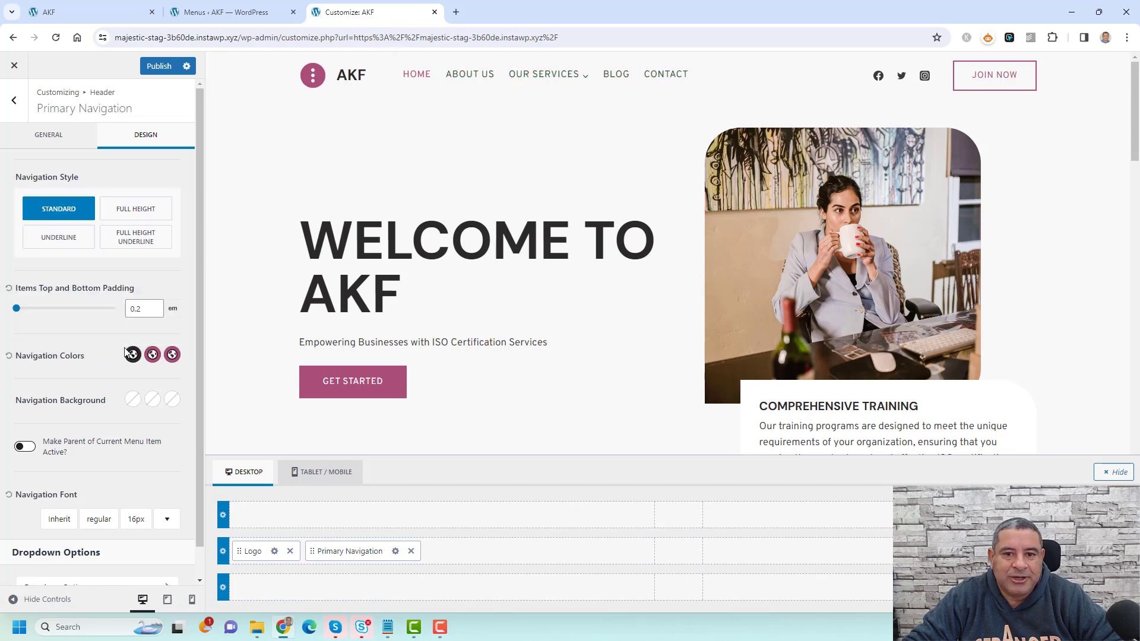
# Inspect the navigation's active color and expand the additional navigation font options.
pyautogui.moveTo(579, 80)
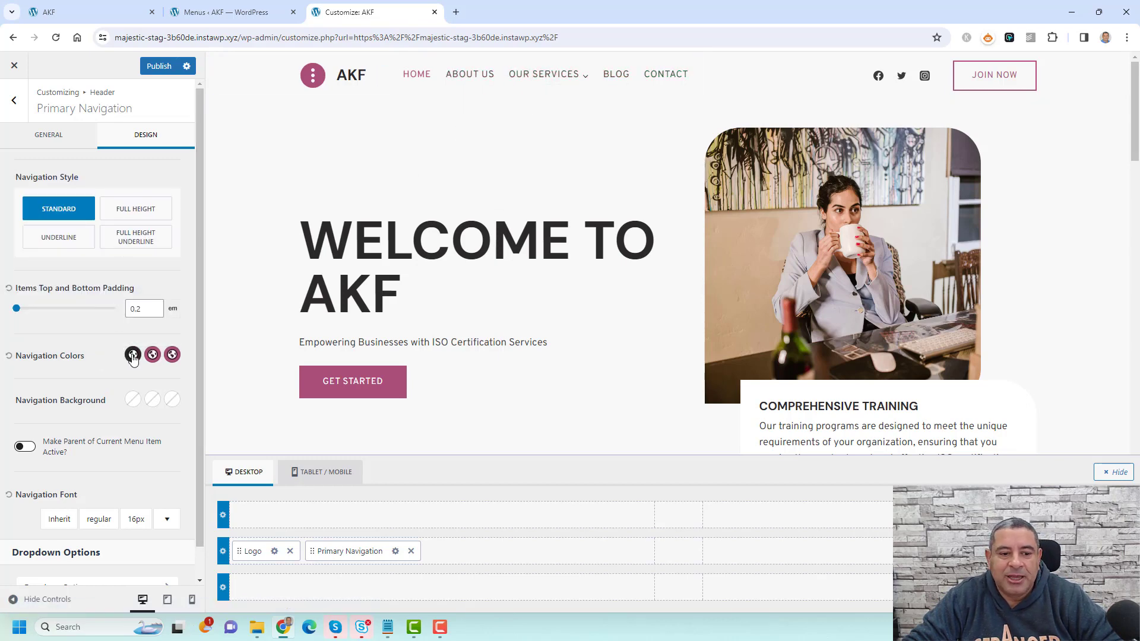
pyautogui.click(172, 355)
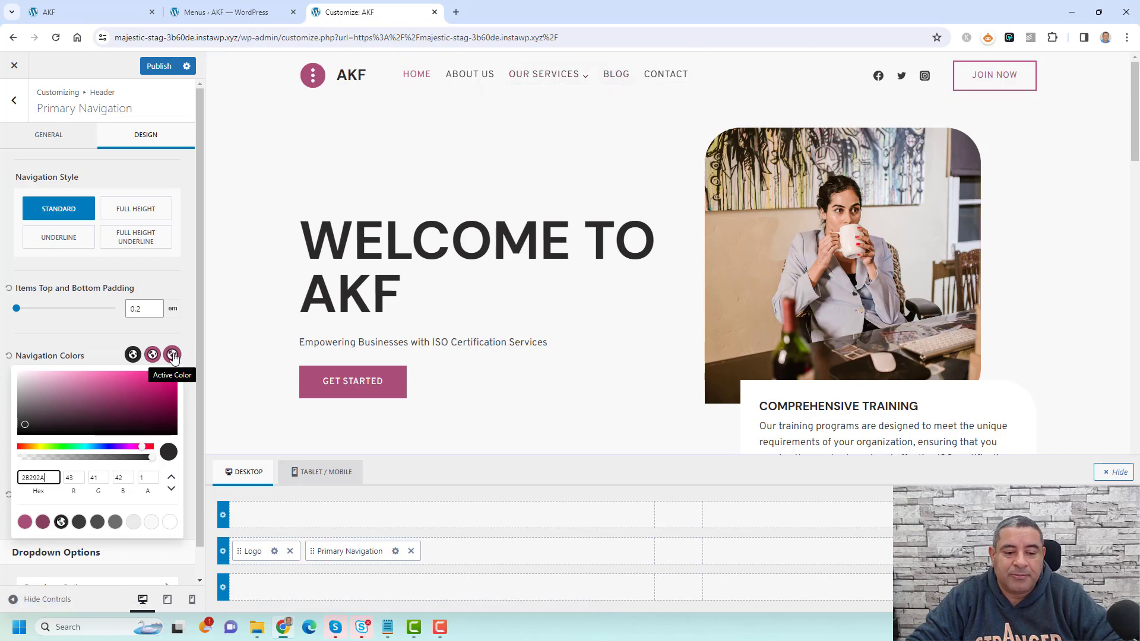
pyautogui.click(117, 328)
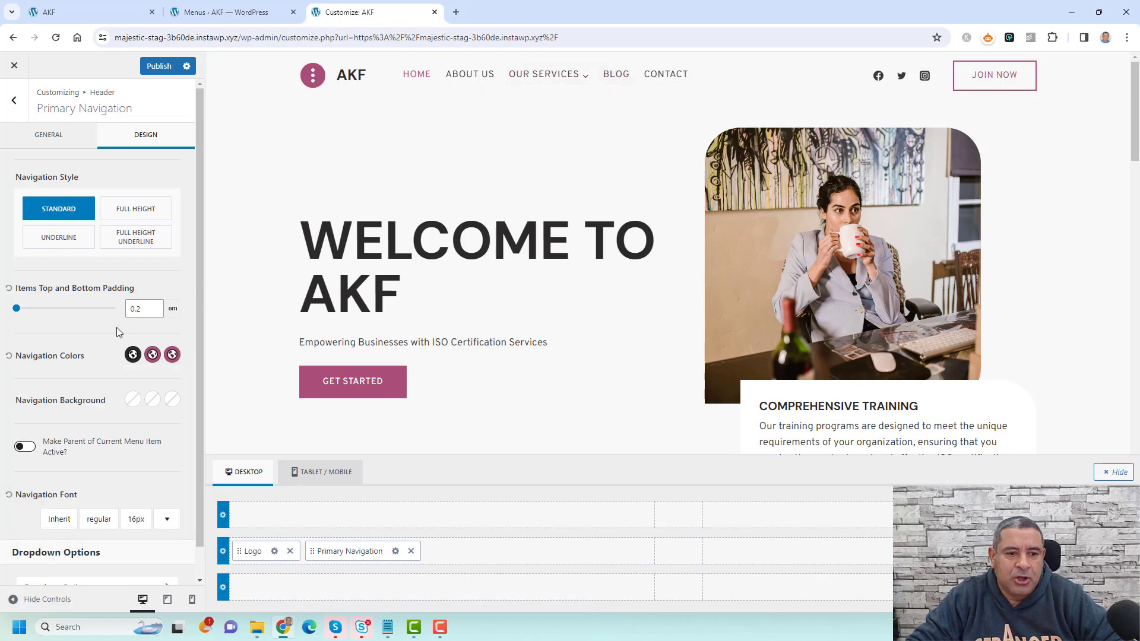
pyautogui.scroll(-1, 116, 326)
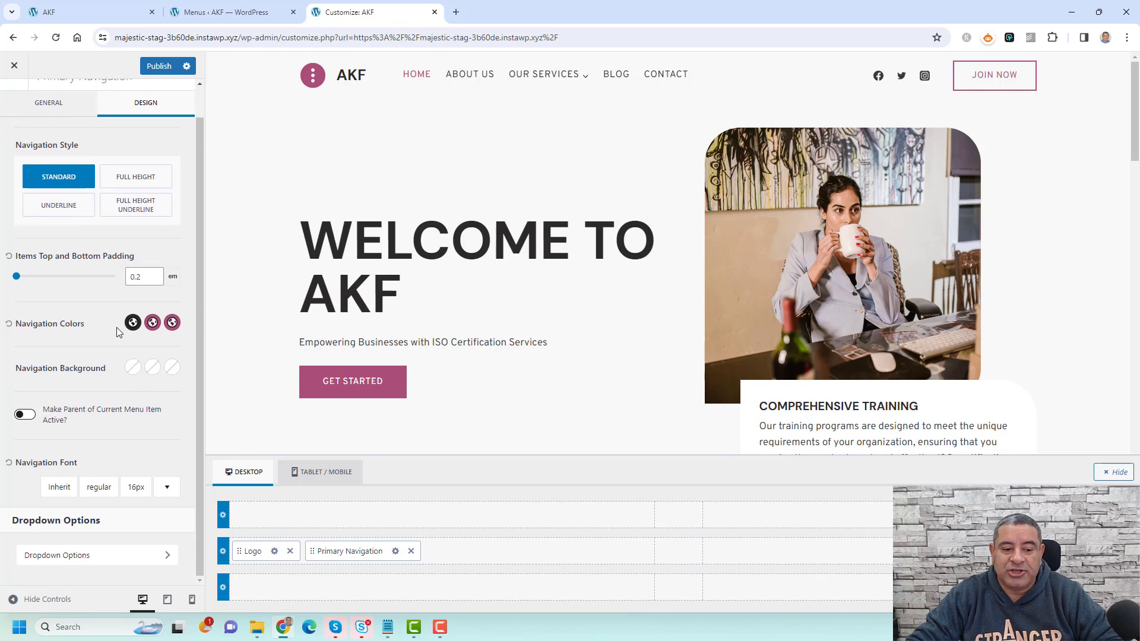
pyautogui.click(167, 487)
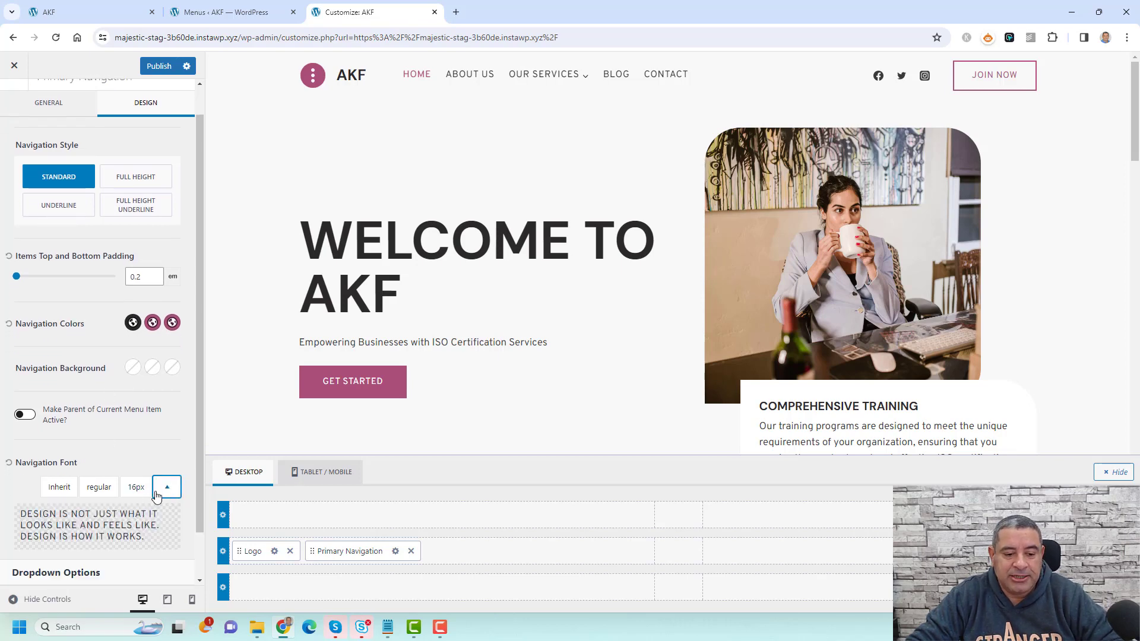
# Try a 20 px font size for the primary navigation and return it to 16 px.
pyautogui.click(143, 492)
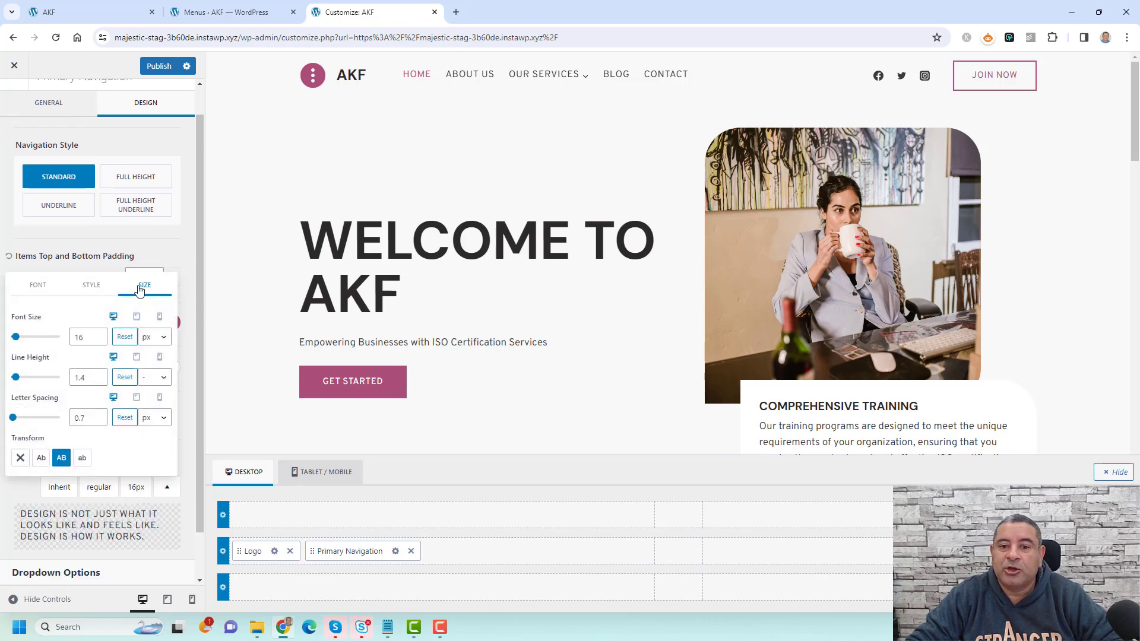
pyautogui.click(99, 335)
pyautogui.click(99, 334)
pyautogui.click(99, 334)
pyautogui.click(99, 335)
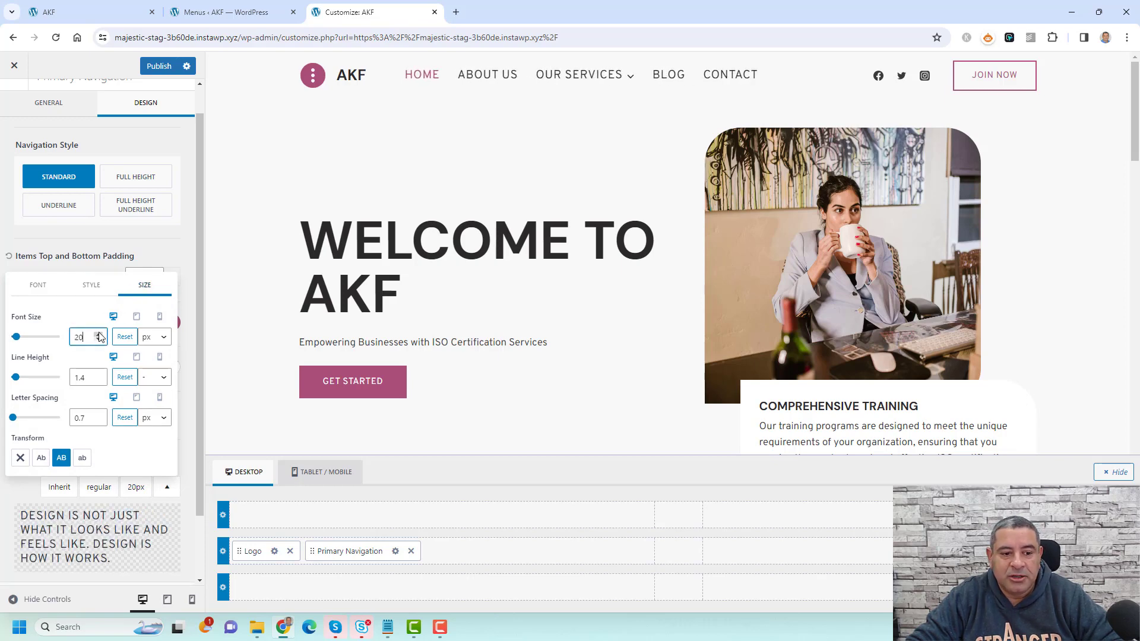
pyautogui.click(99, 340)
pyautogui.click(98, 340)
pyautogui.click(98, 340)
pyautogui.click(98, 340)
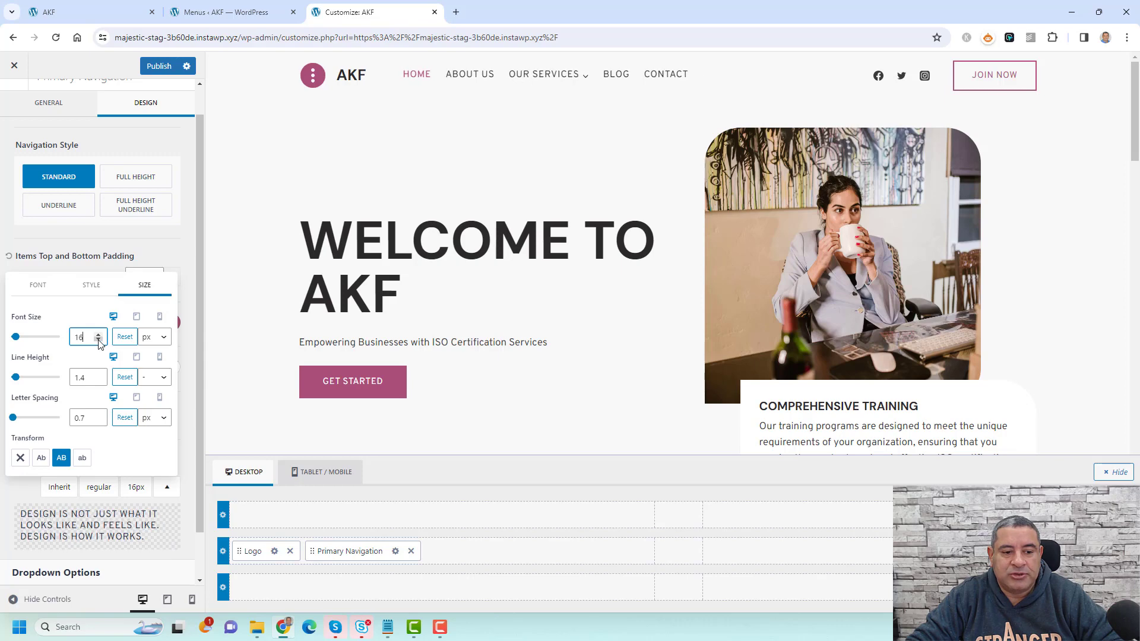
# Try heavier font styles for the primary navigation, from 600 and 700 up to 900.
pyautogui.click(85, 285)
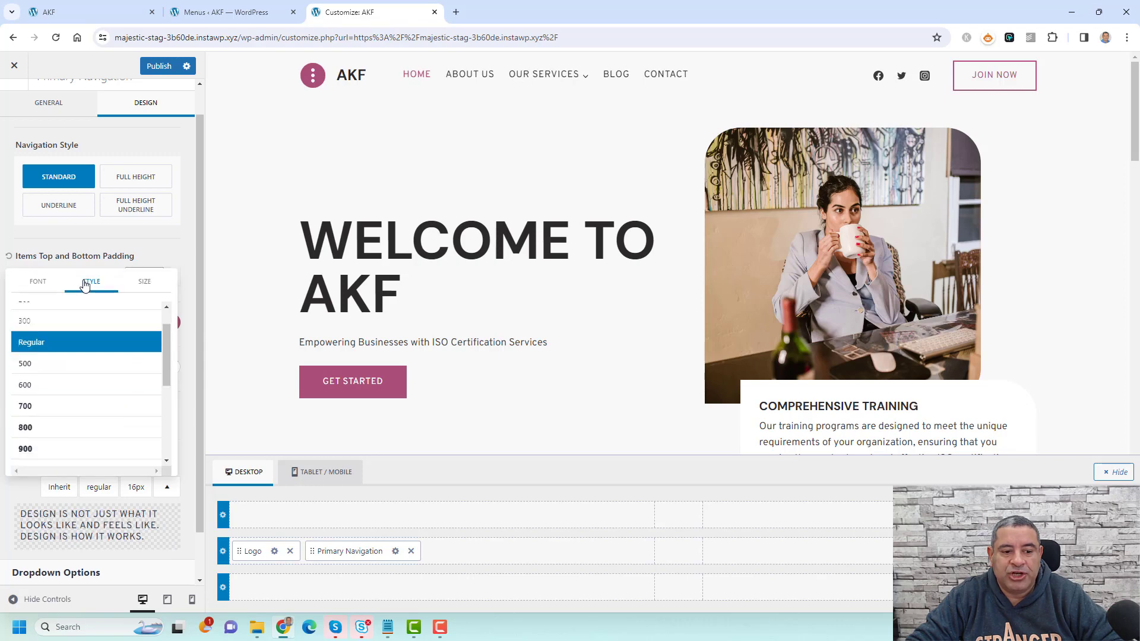
pyautogui.click(83, 386)
pyautogui.click(73, 409)
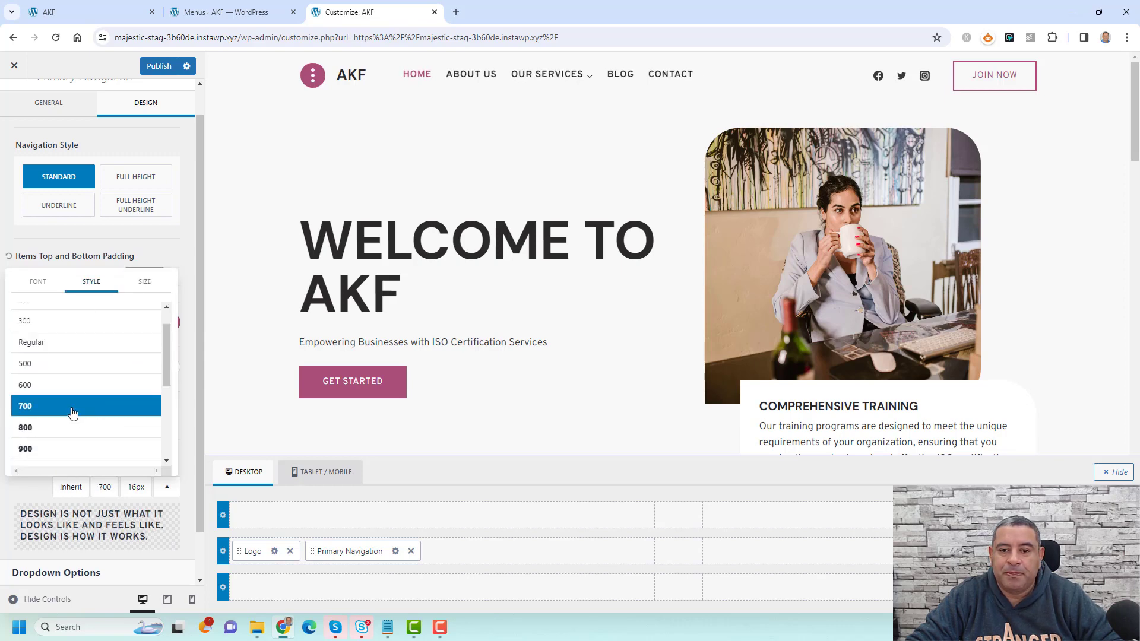
pyautogui.click(73, 448)
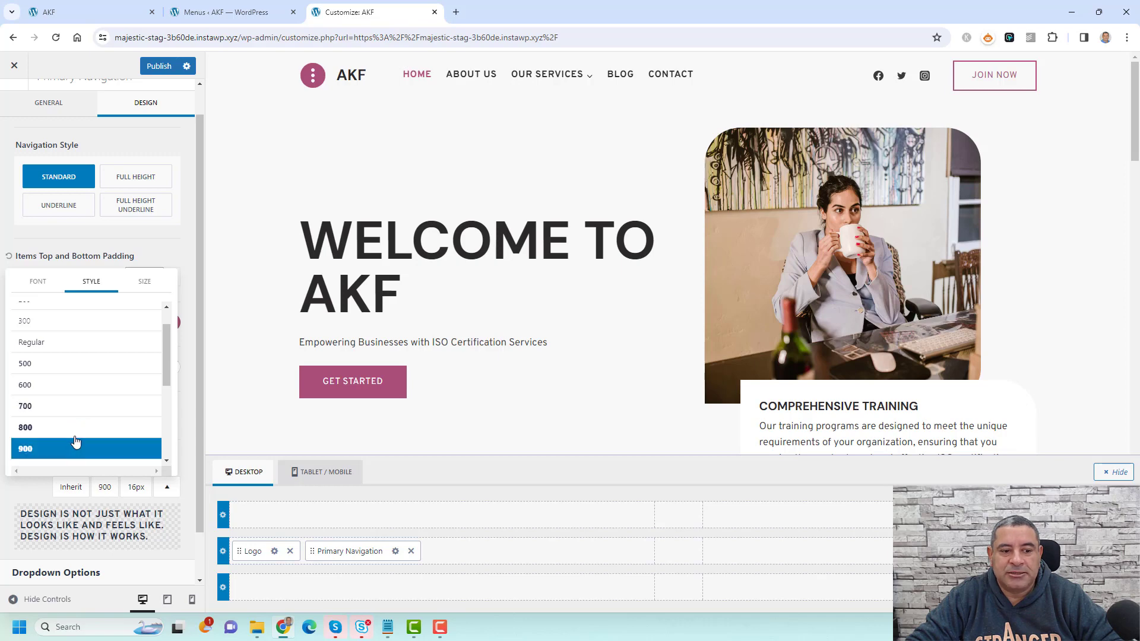
# Set the primary navigation's font family to Georgia, serif.
pyautogui.click(37, 281)
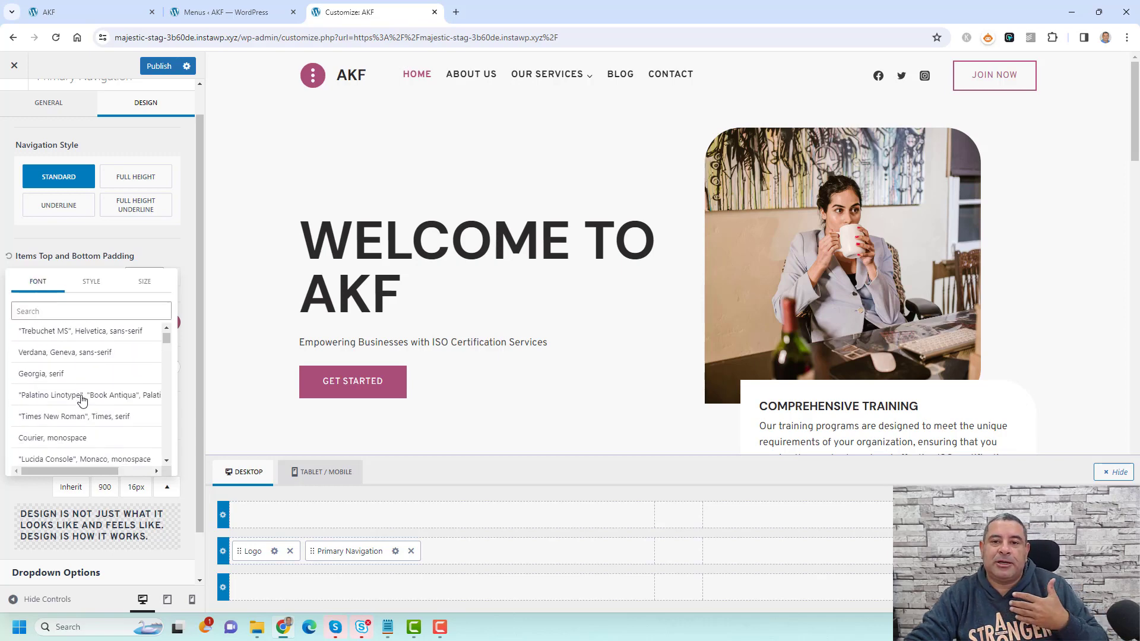
pyautogui.click(70, 375)
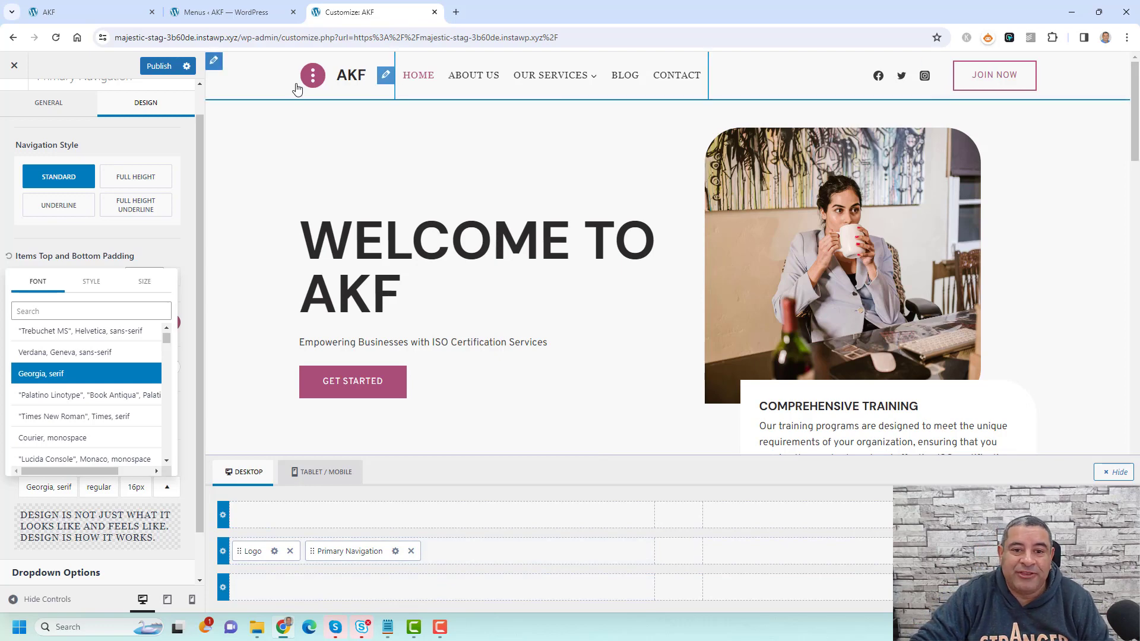
pyautogui.click(502, 554)
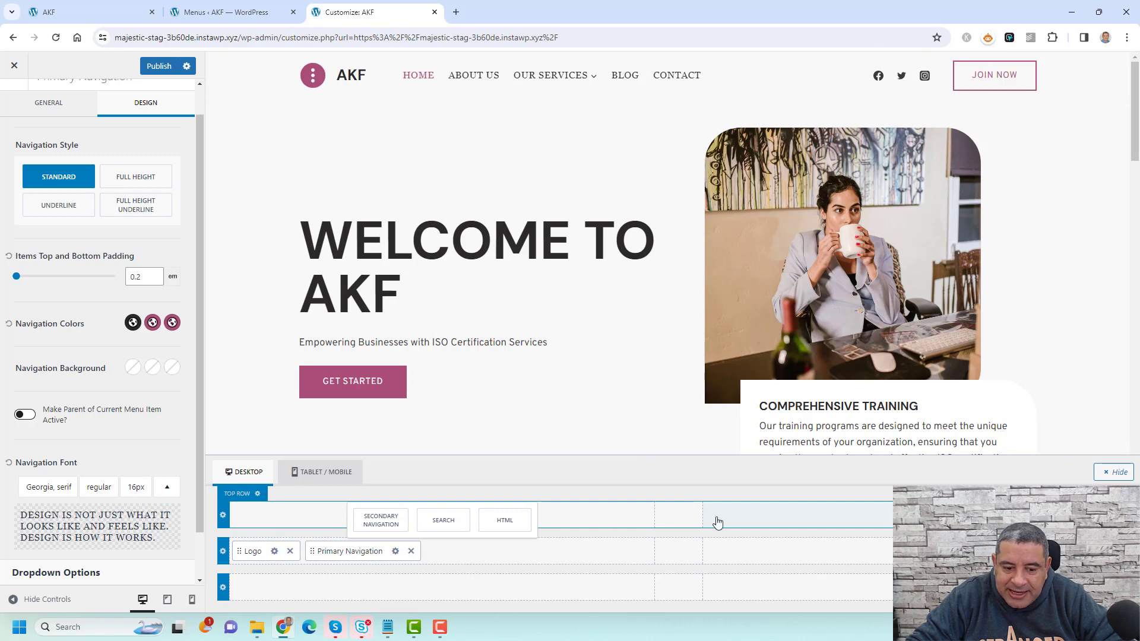
# Add Secondary Navigation to the right end of the top header row and set the row's transparent-header background to dark gray 3A3A3A.
pyautogui.click(222, 514)
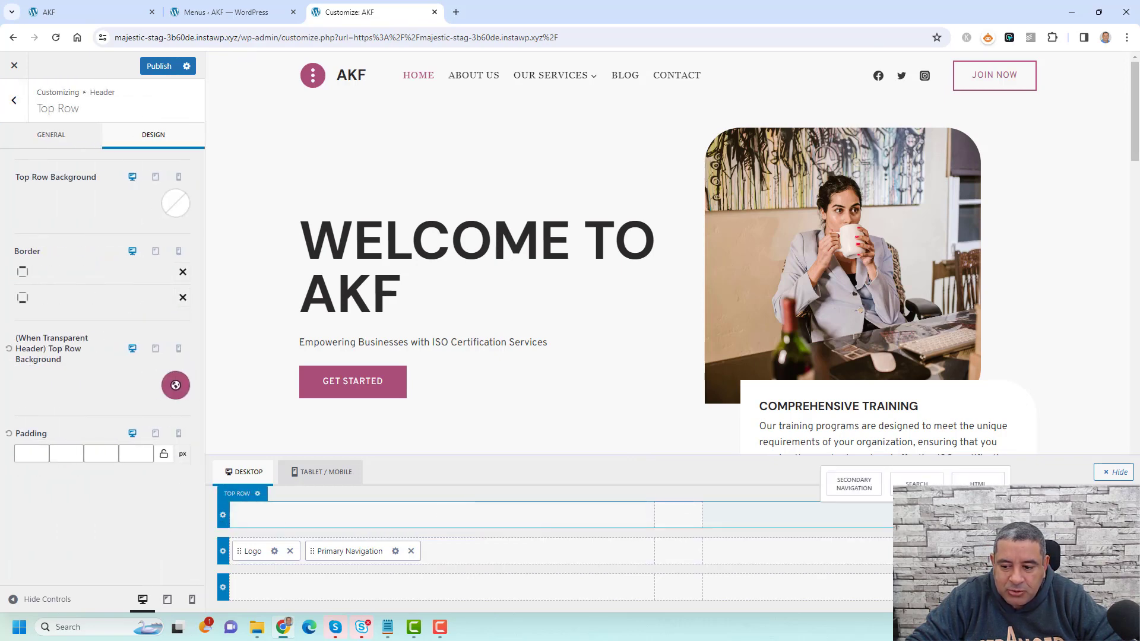
pyautogui.click(849, 488)
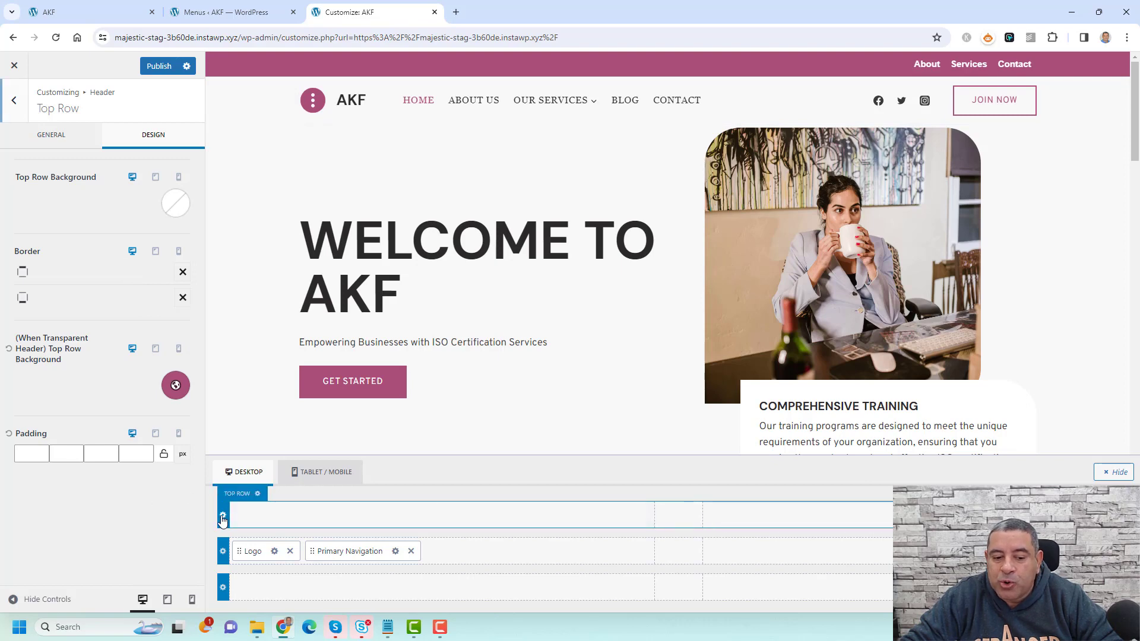
pyautogui.click(168, 386)
pyautogui.click(73, 345)
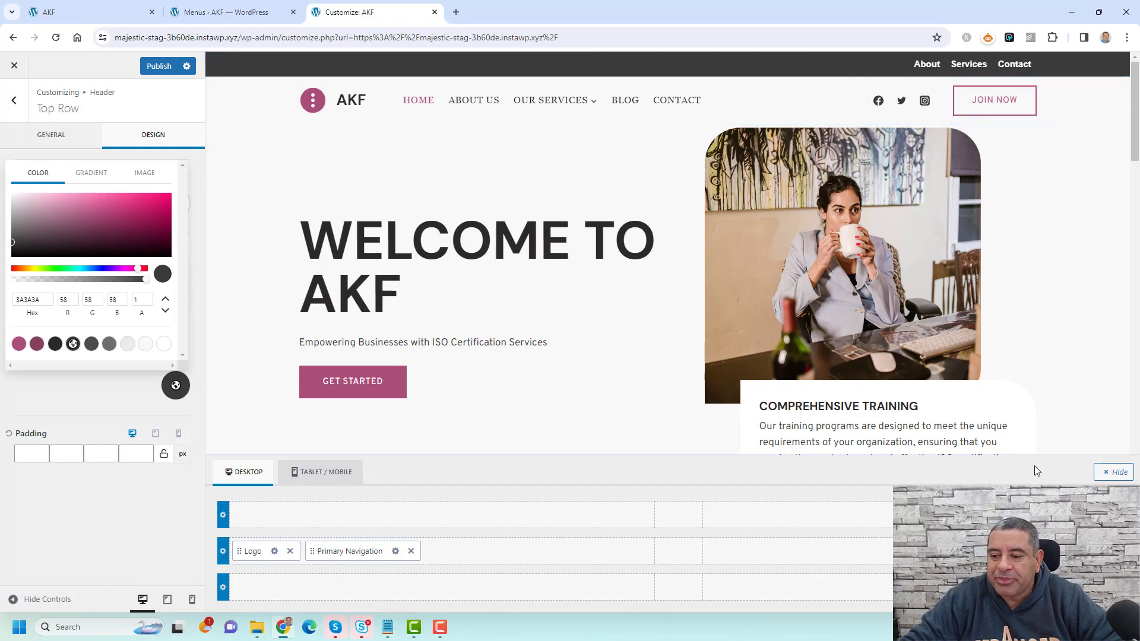
# Set the Secondary Navigation's items spacing to 80 px, changing its unit from em to px.
pyautogui.click(1039, 514)
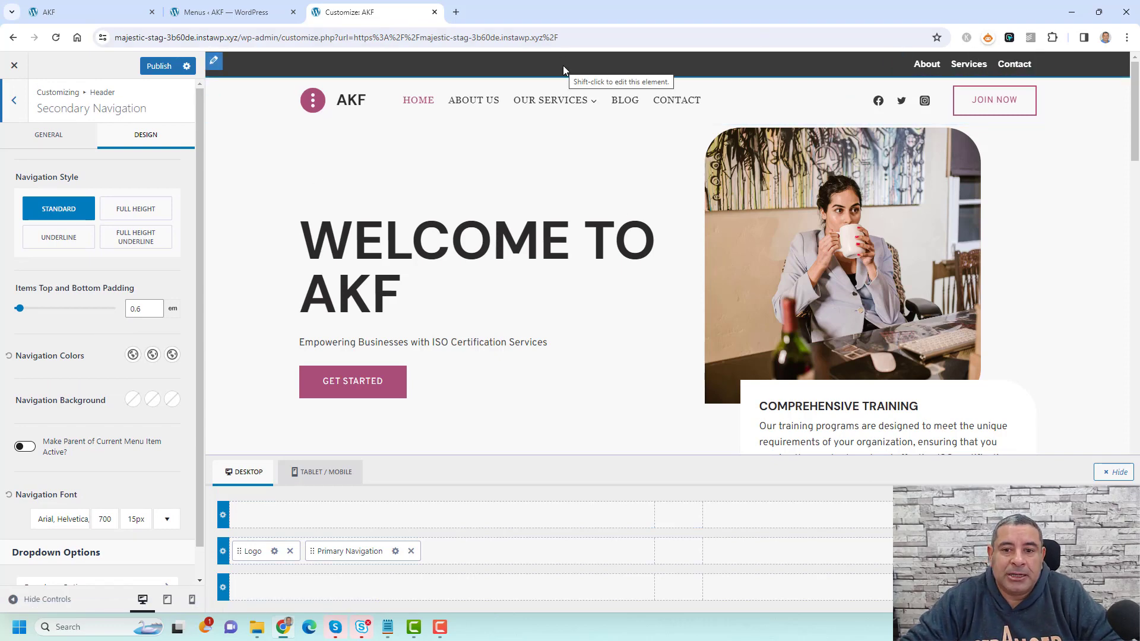
pyautogui.click(66, 140)
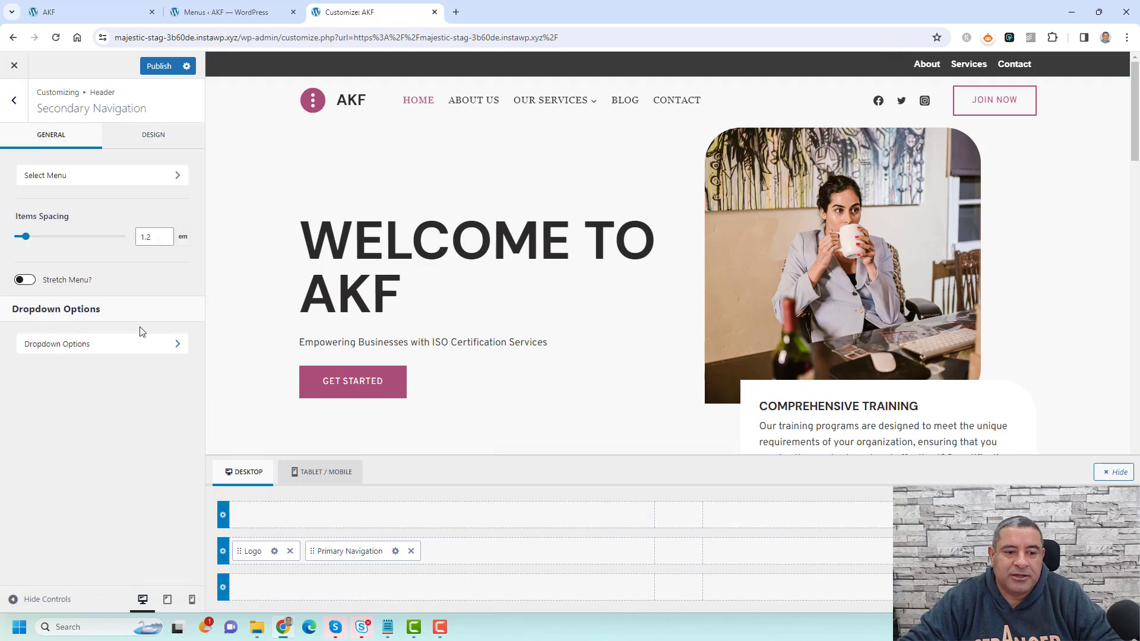
pyautogui.click(182, 238)
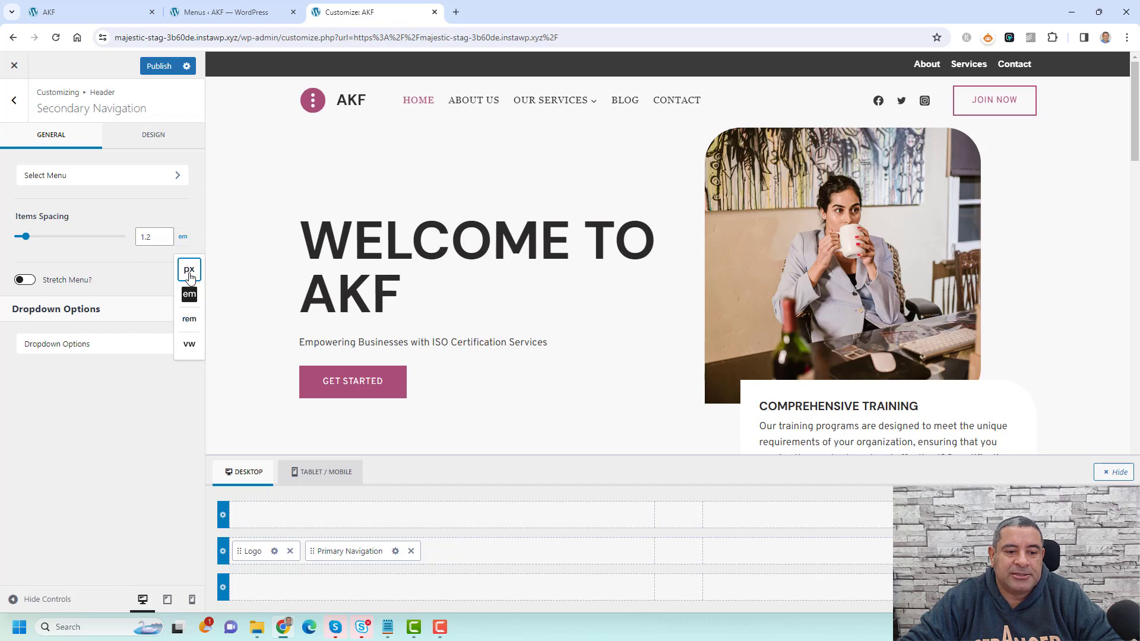
pyautogui.click(189, 270)
pyautogui.click(143, 237)
pyautogui.press('BackSpace')
pyautogui.press('BackSpace')
pyautogui.press('BackSpace')
pyautogui.write('8')
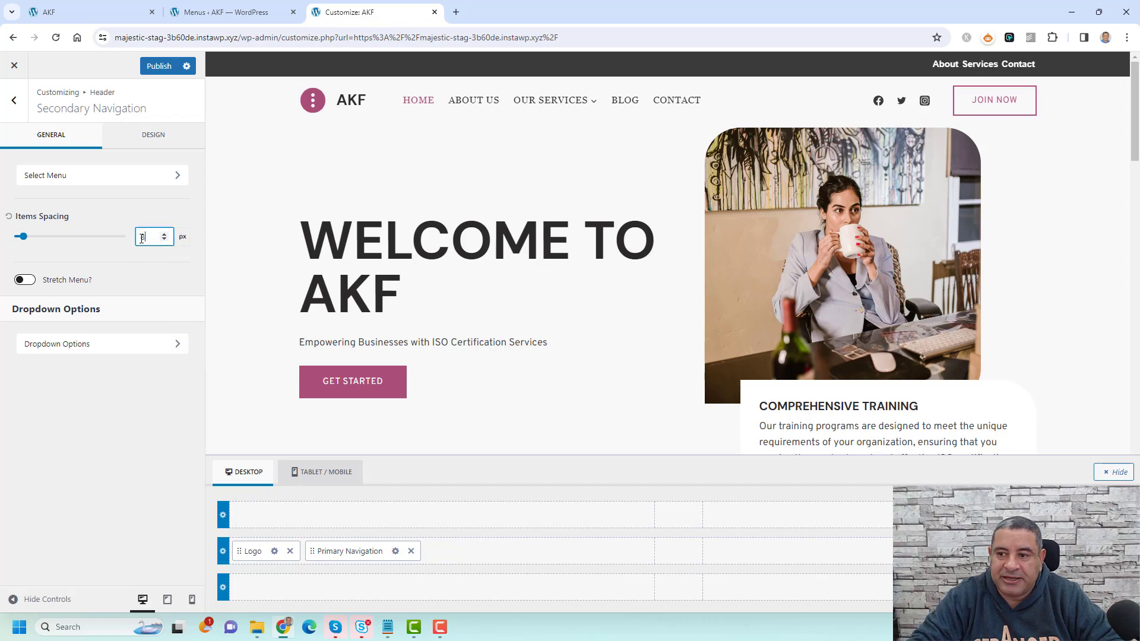
pyautogui.write('0')
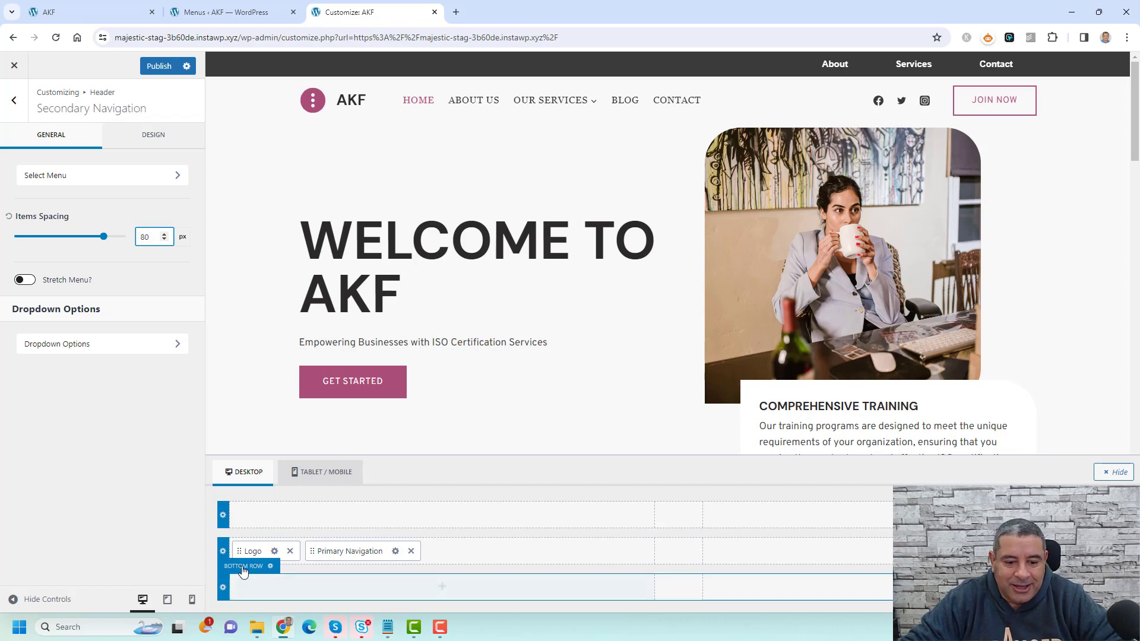
# Try a minimum height of up to 69 px for the top row and check the row's design options.
pyautogui.click(223, 515)
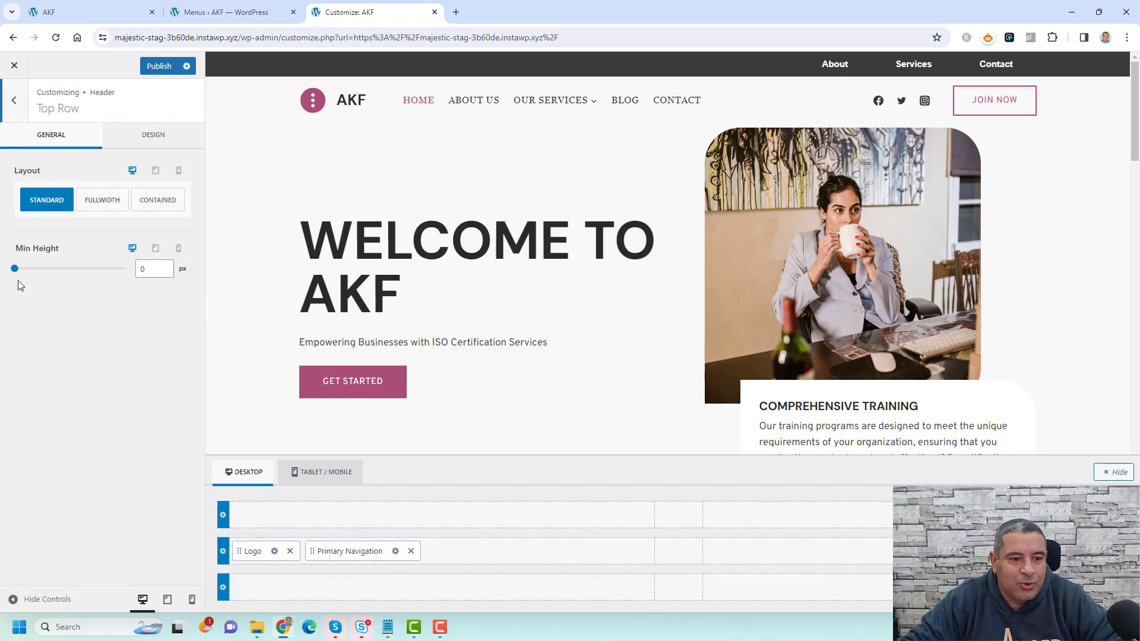
pyautogui.moveTo(15, 271)
pyautogui.mouseDown()
pyautogui.moveTo(37, 272)
pyautogui.moveTo(27, 274)
pyautogui.mouseUp()
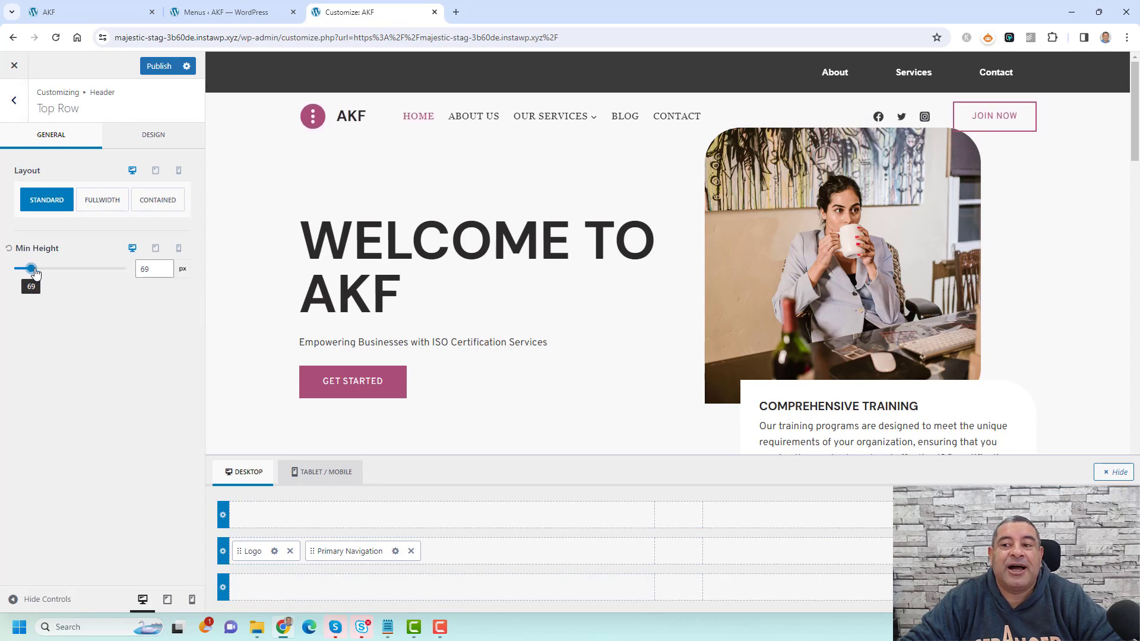
pyautogui.click(151, 136)
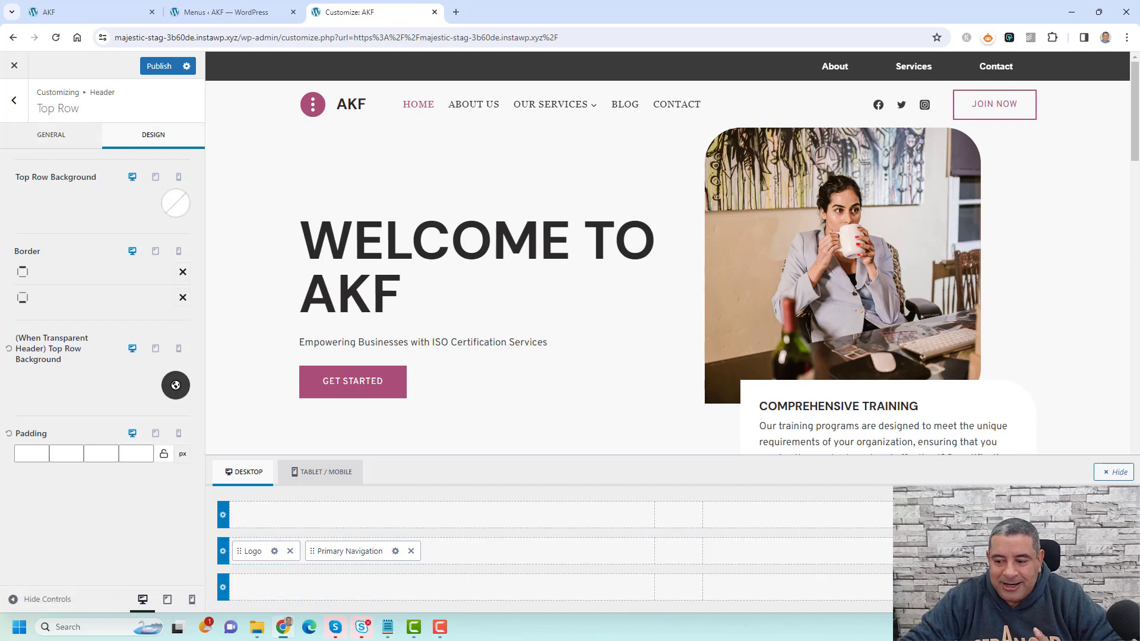
# Reduce the Secondary Navigation's items spacing to 20 px and set the top row's minimum height to 65 px.
pyautogui.click(914, 66)
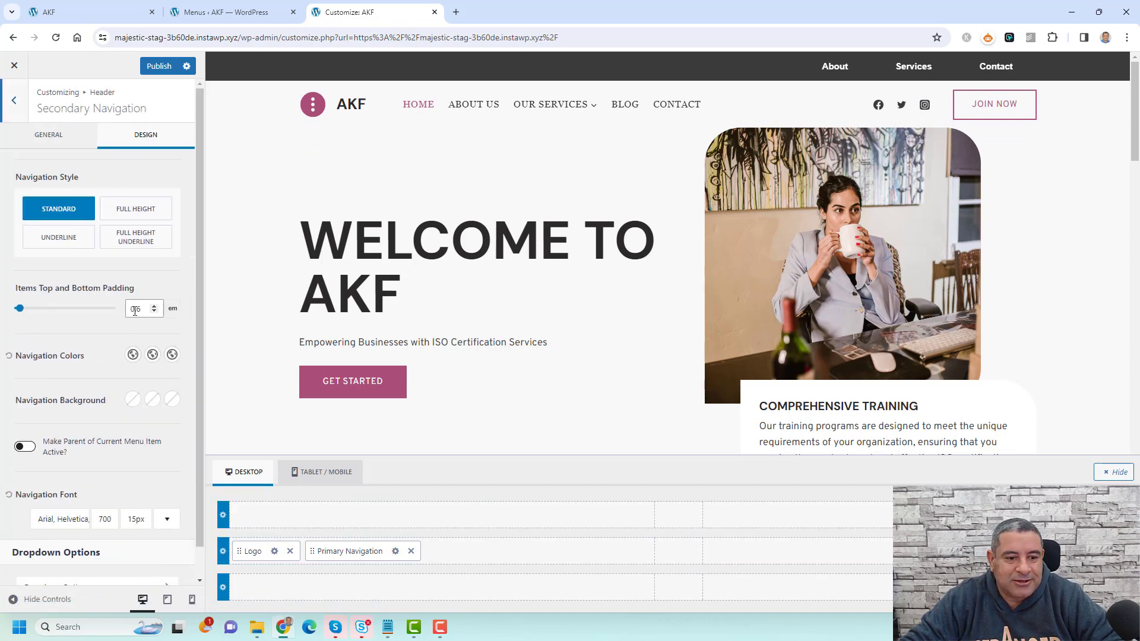
pyautogui.doubleClick(136, 310)
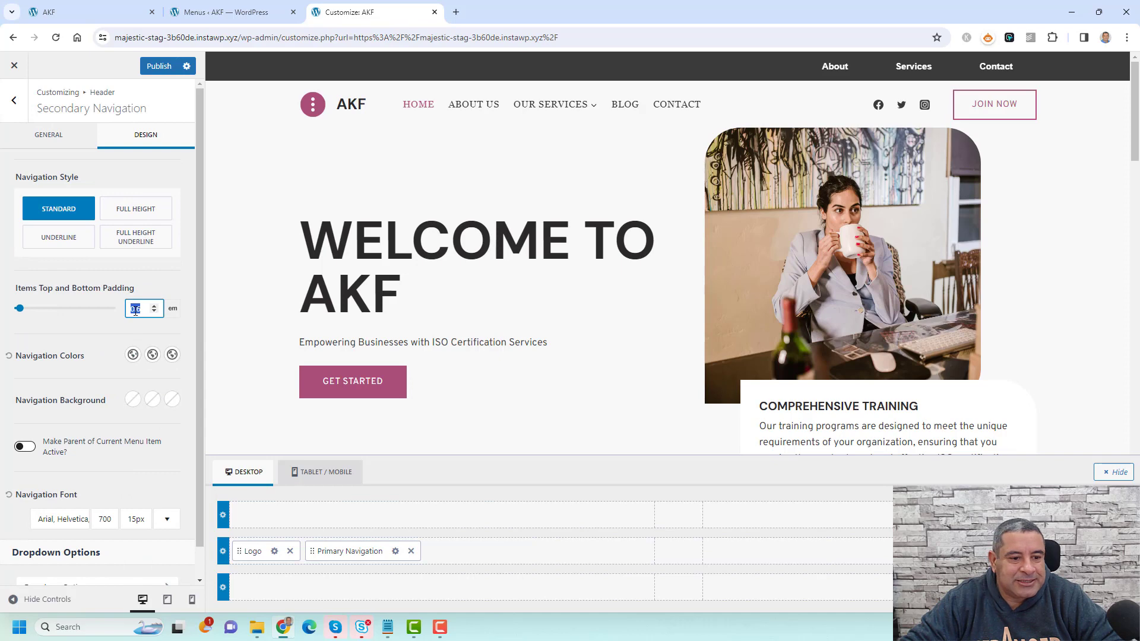
pyautogui.click(74, 143)
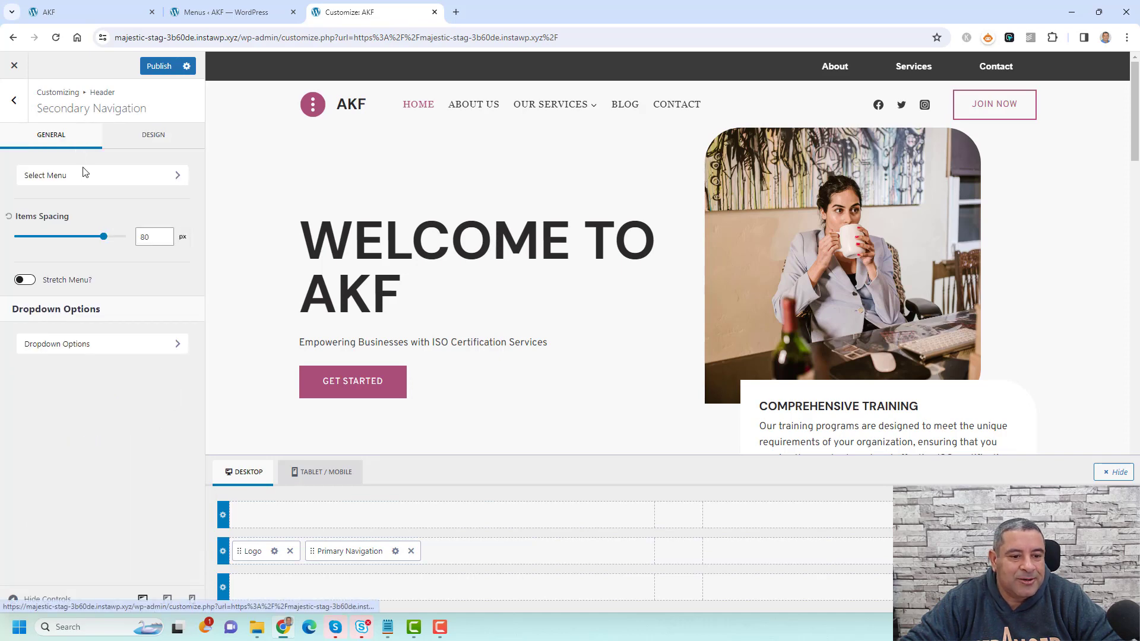
pyautogui.moveTo(80, 242); pyautogui.dragTo(40, 242)
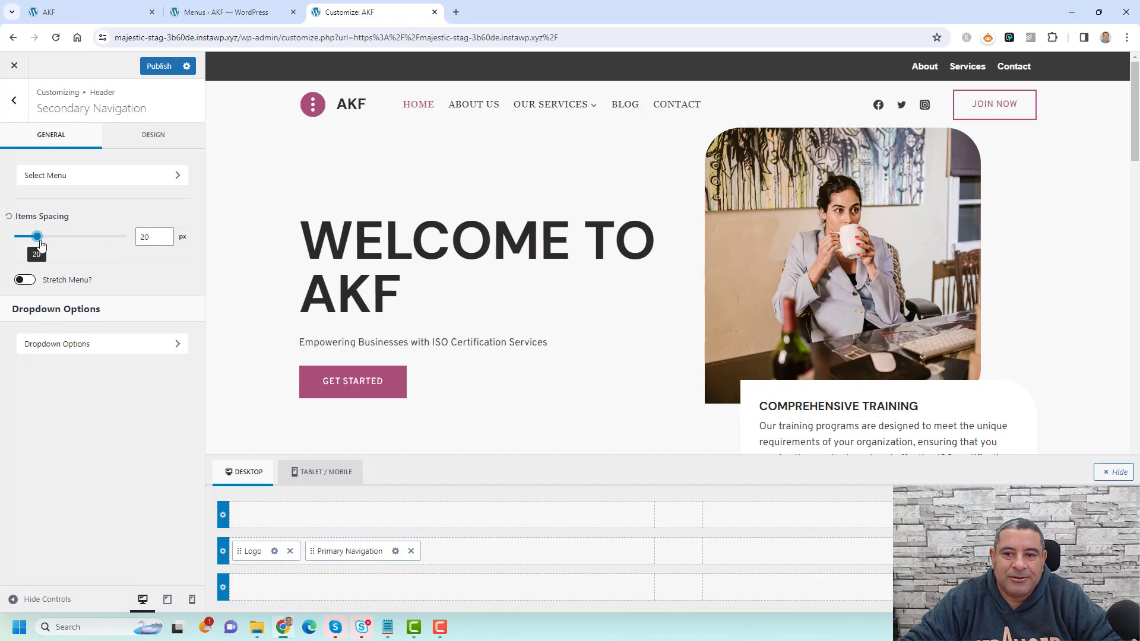
pyautogui.click(223, 515)
pyautogui.moveTo(24, 274); pyautogui.dragTo(34, 273)
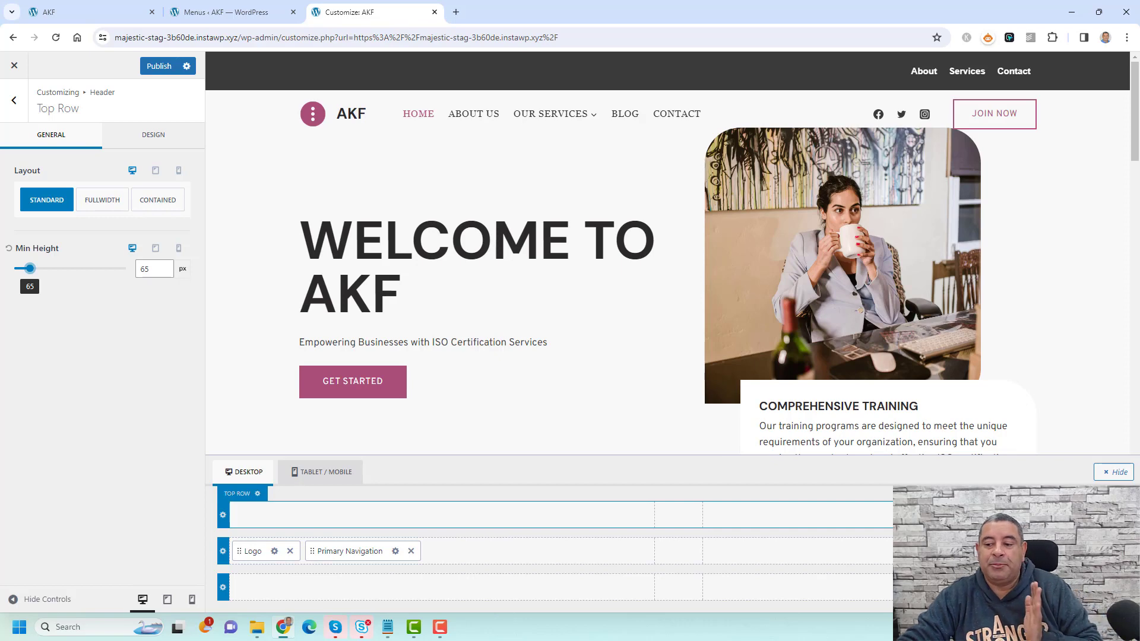
# Set the Secondary Navigation's font size to 19 px.
pyautogui.click(966, 71)
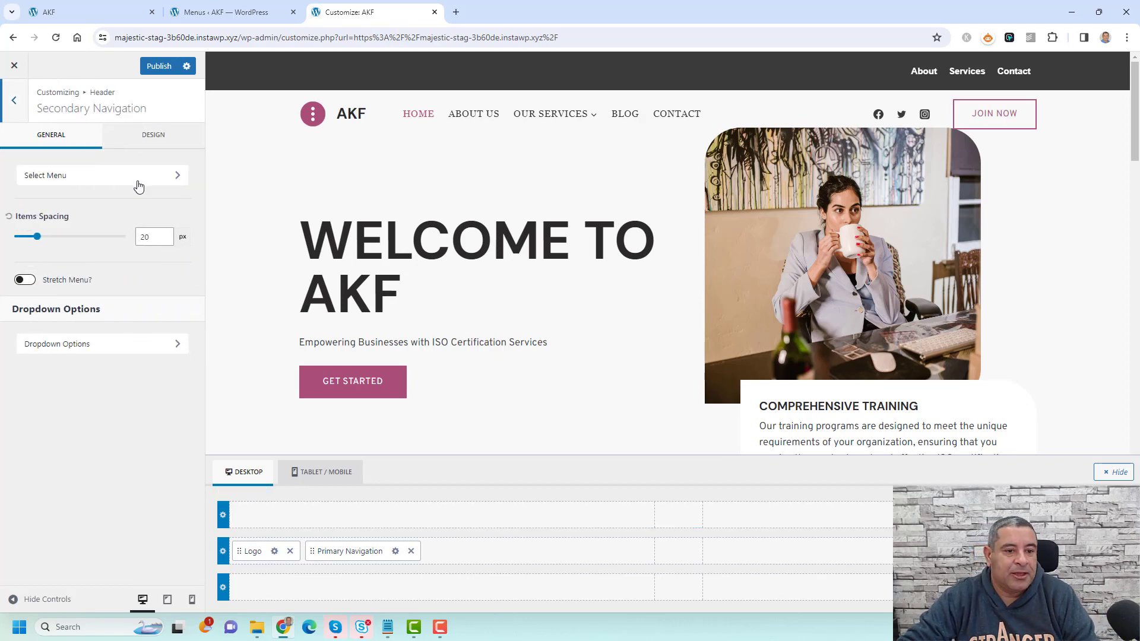
pyautogui.click(147, 150)
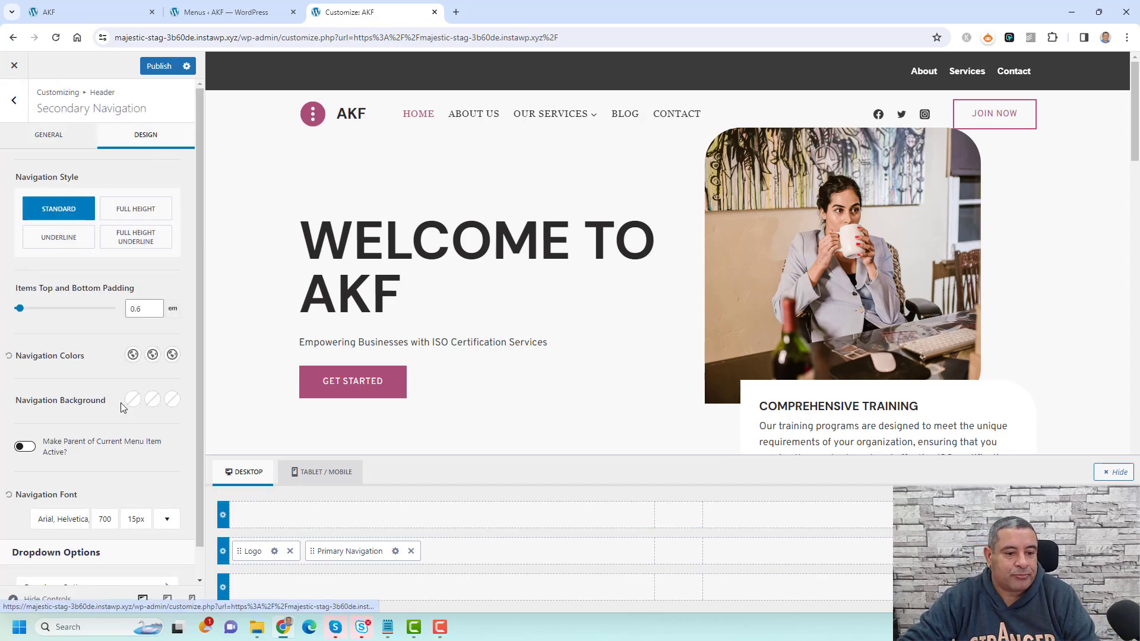
pyautogui.scroll(-1, 120, 402)
pyautogui.click(134, 486)
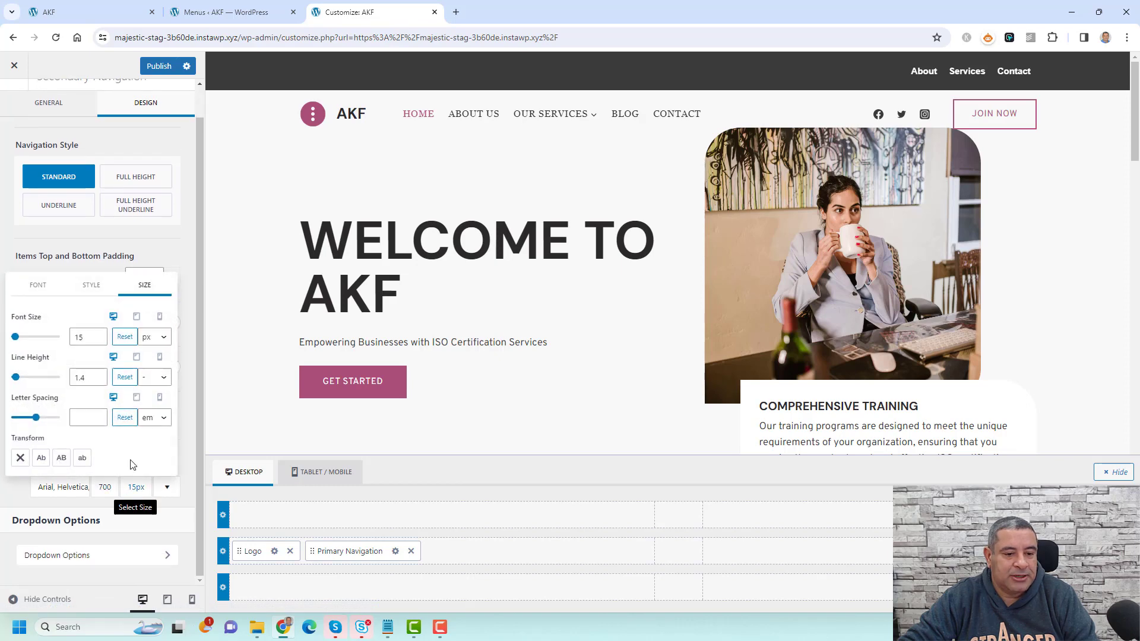
pyautogui.click(99, 335)
pyautogui.click(99, 334)
pyautogui.click(98, 335)
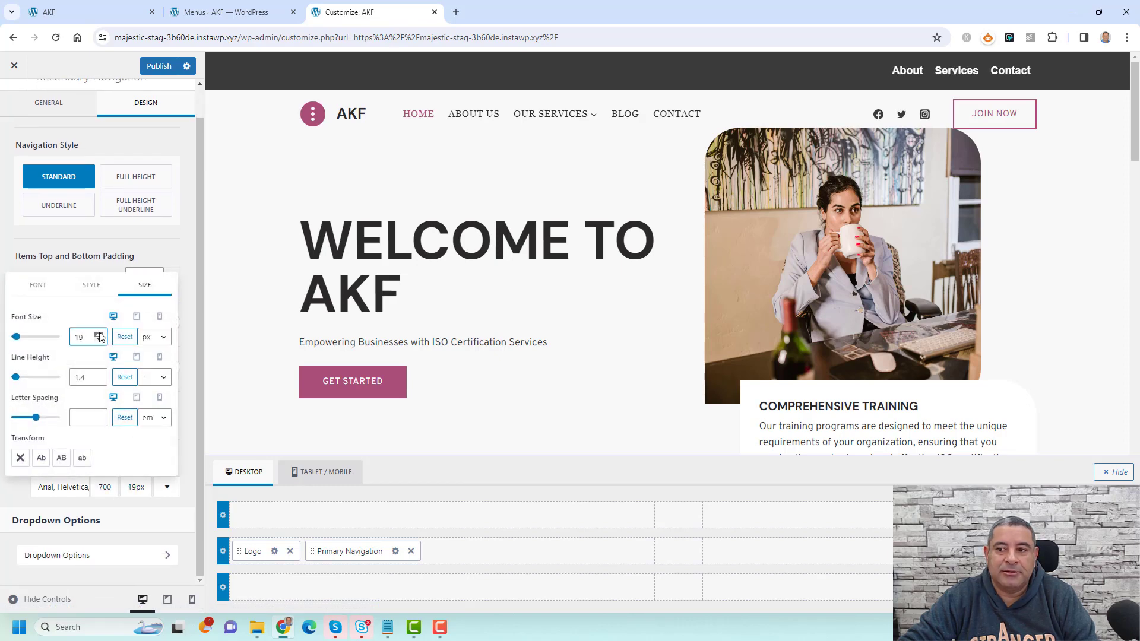
pyautogui.click(98, 335)
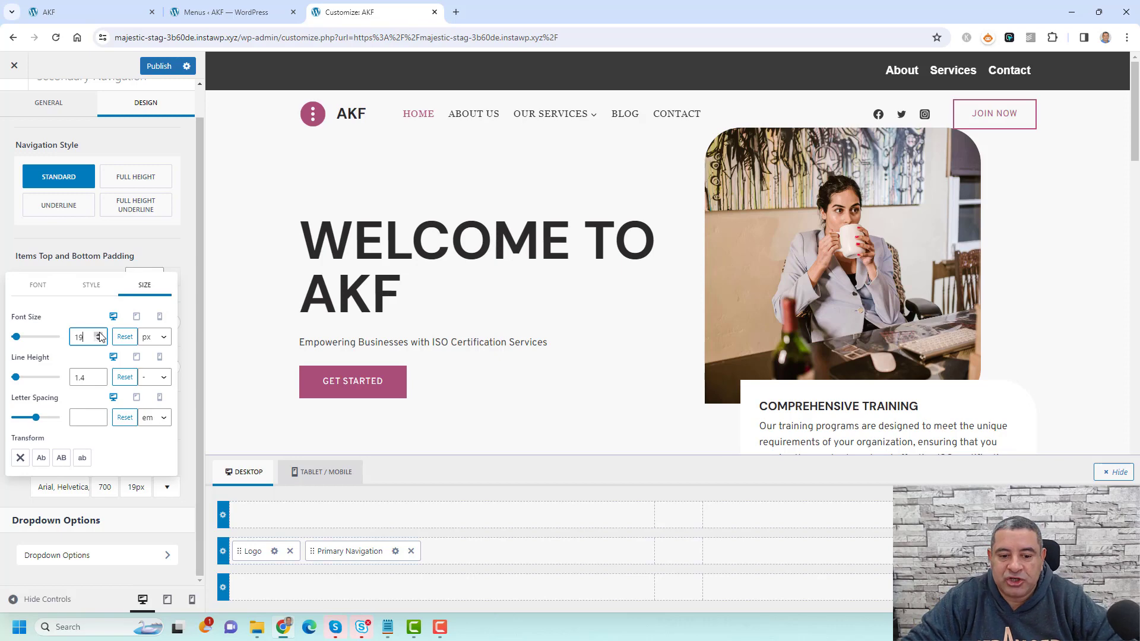
pyautogui.click(138, 141)
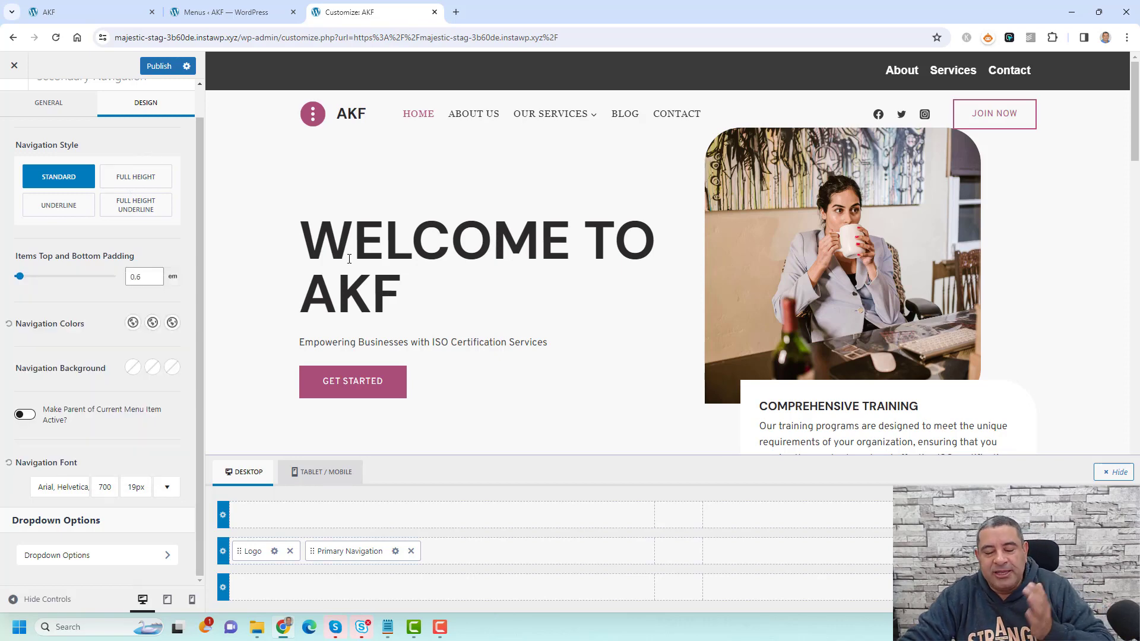
# Review the page preview, switch the header builder to the tablet/mobile layout, and open the mobile menu in the preview.
pyautogui.scroll(-4, 529, 317)
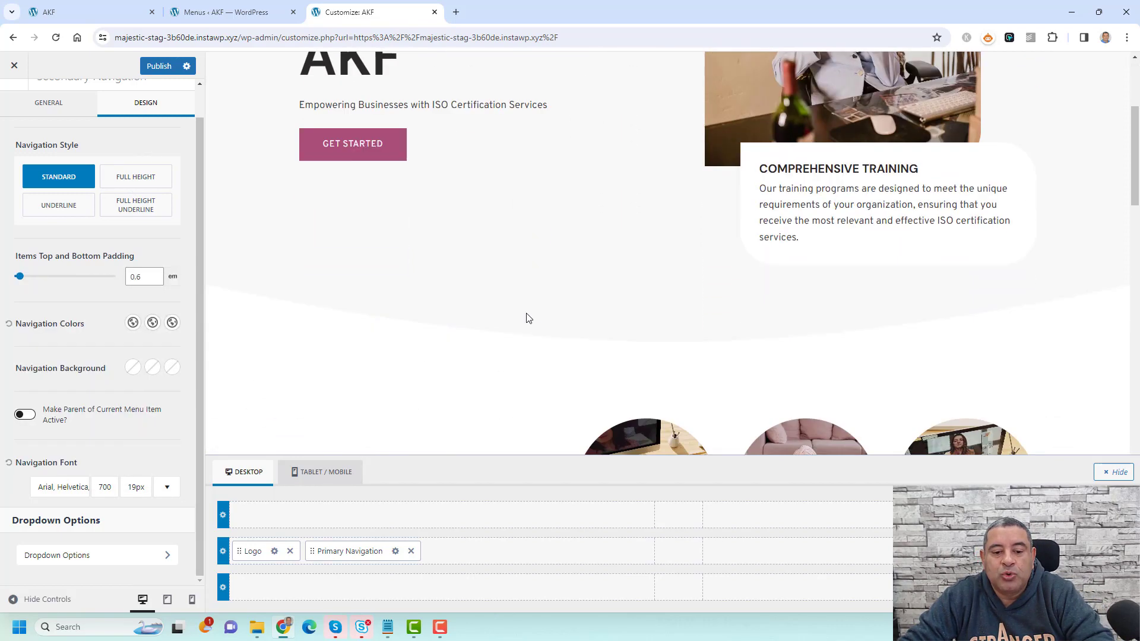
pyautogui.scroll(4, 528, 317)
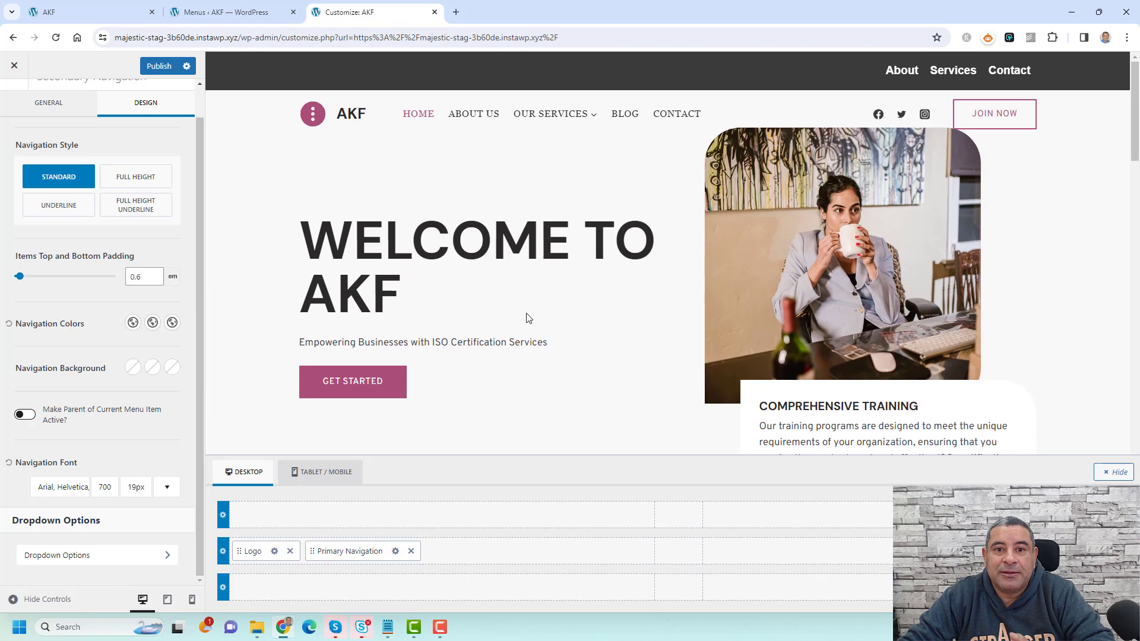
pyautogui.click(323, 475)
pyautogui.click(232, 480)
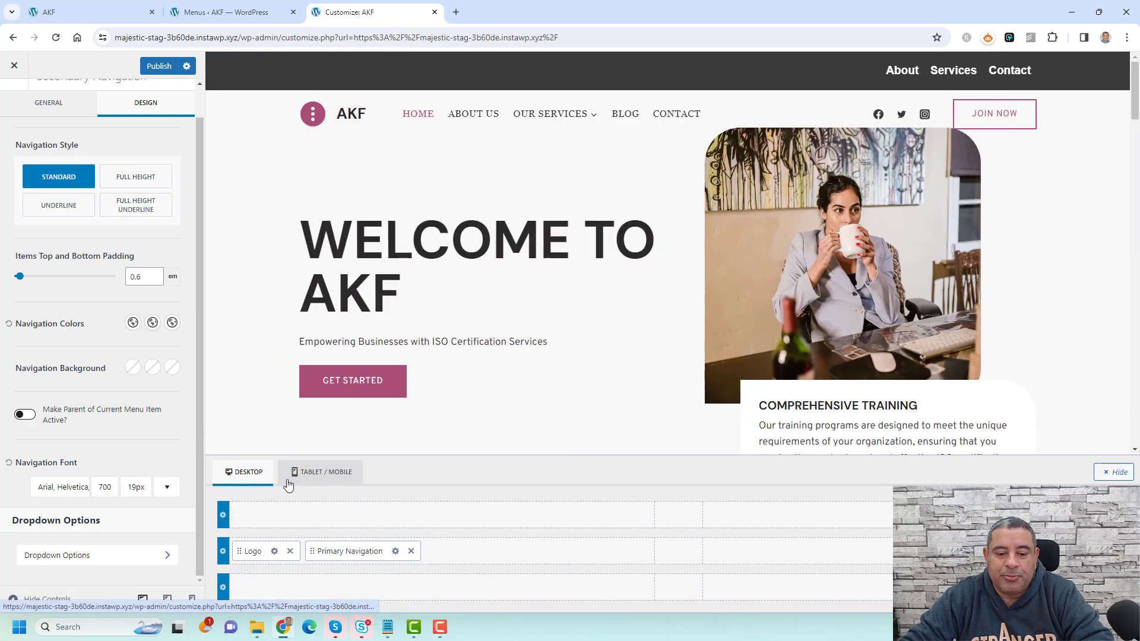
pyautogui.click(305, 475)
pyautogui.click(846, 75)
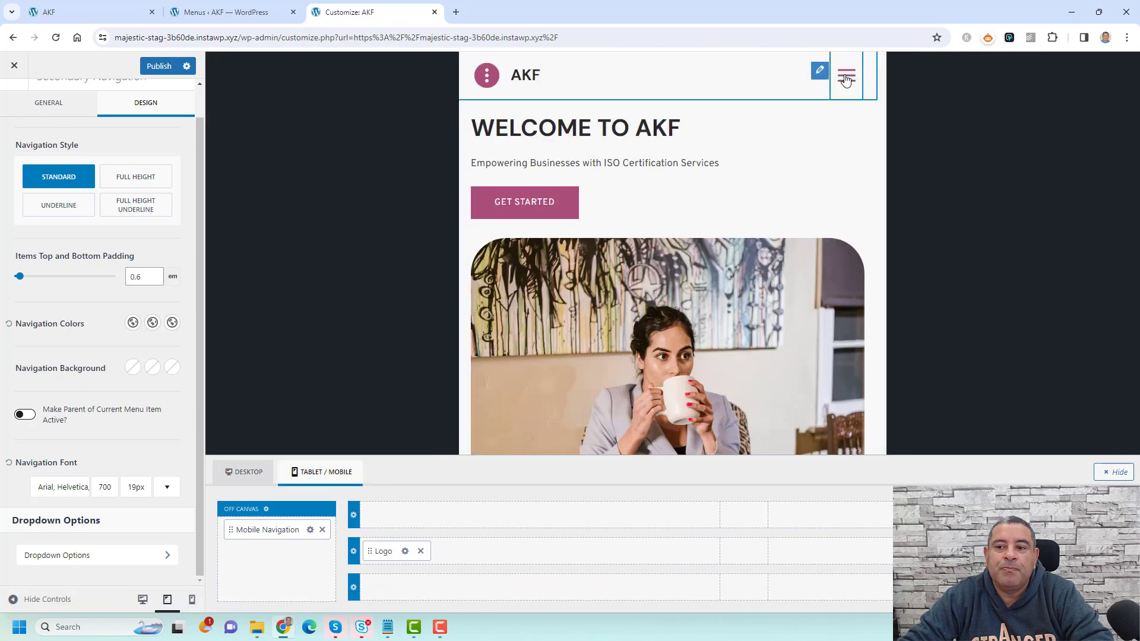
# Close the mobile menu preview, check the Mobile Navigation's options and the menu assigned to each location, and return to the header settings.
pyautogui.click(862, 68)
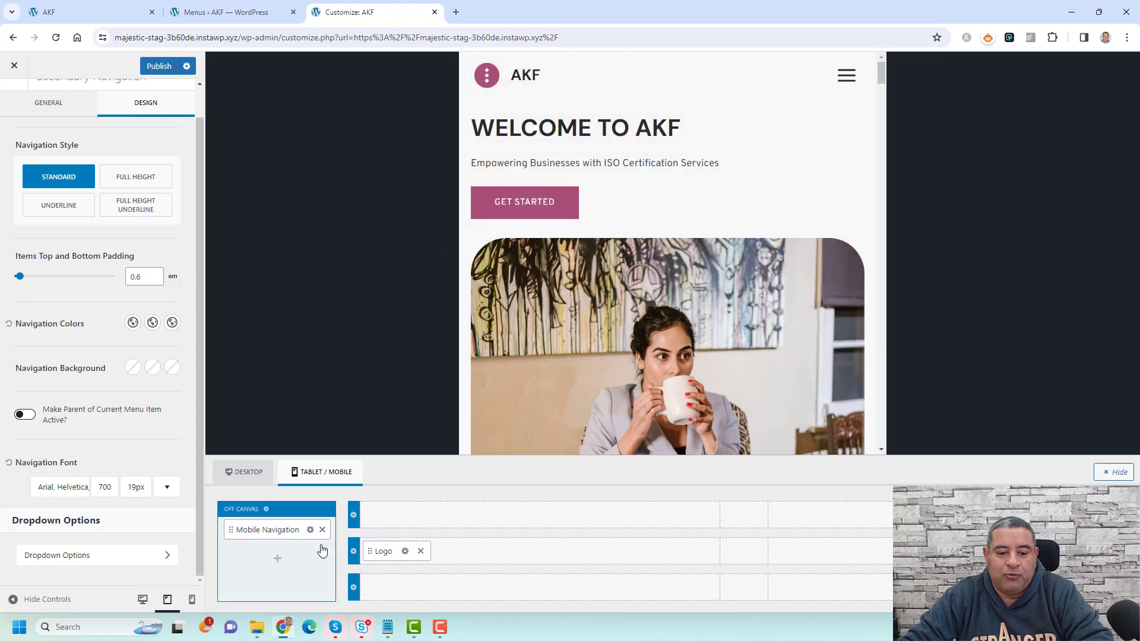
pyautogui.click(310, 531)
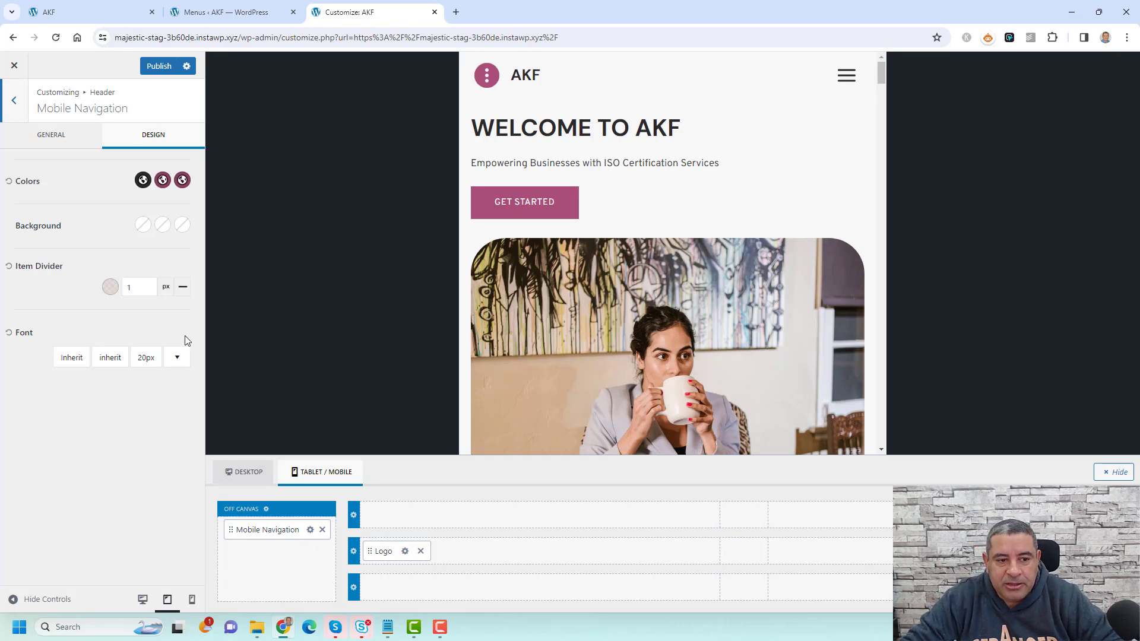
pyautogui.click(55, 142)
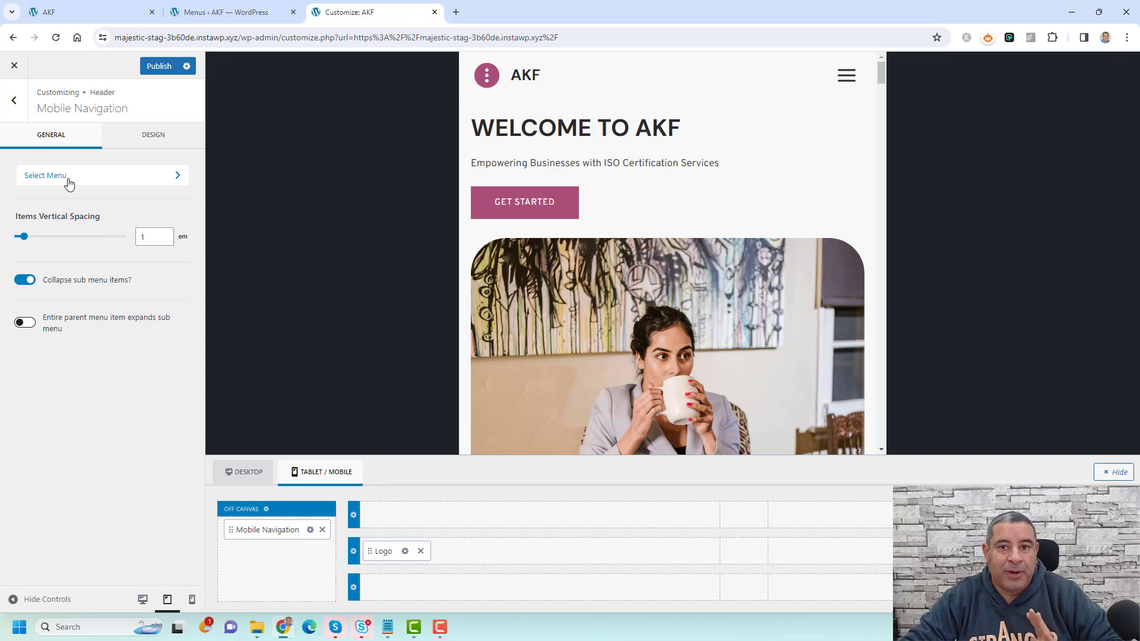
pyautogui.click(67, 178)
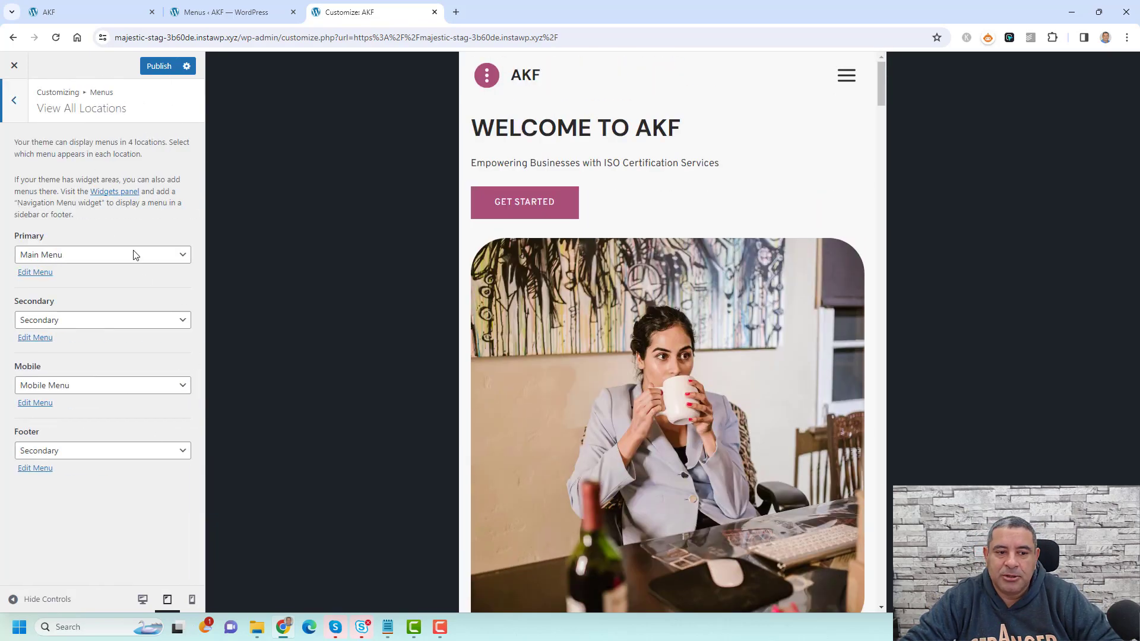
pyautogui.click(14, 102)
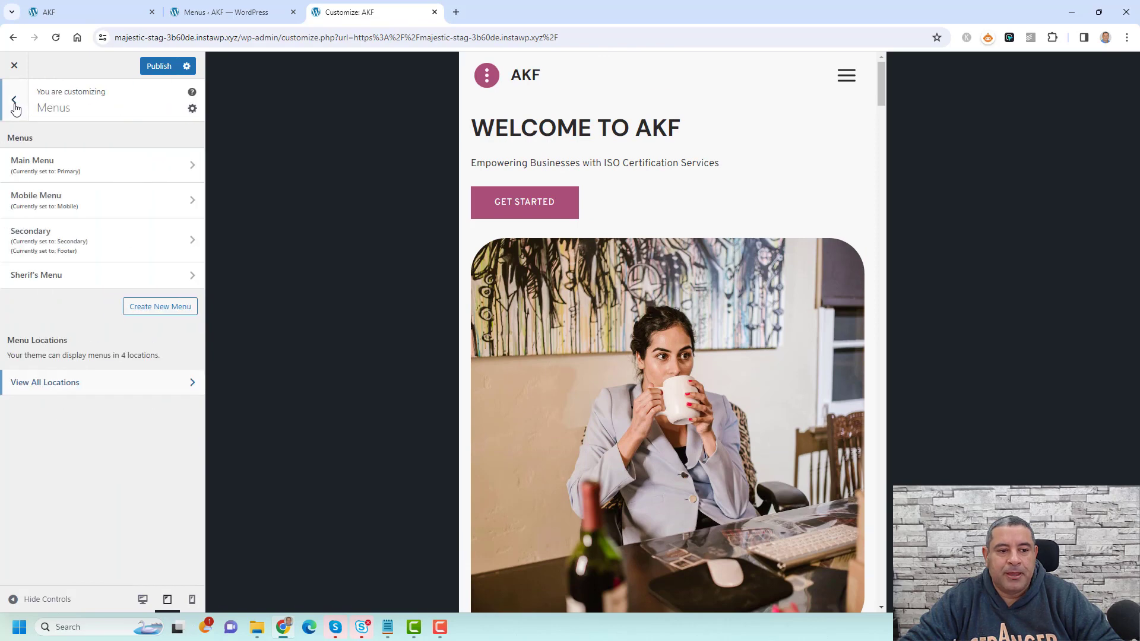
pyautogui.click(15, 102)
pyautogui.click(71, 222)
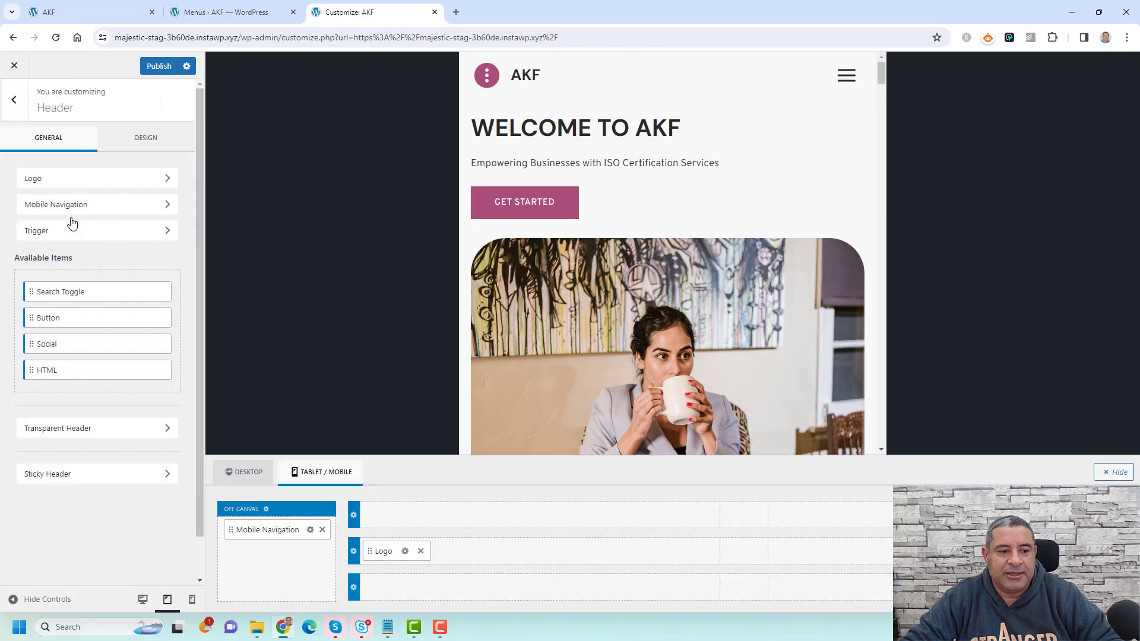
# Review the Mobile Navigation's general and design options and preview the opened mobile menu.
pyautogui.click(309, 531)
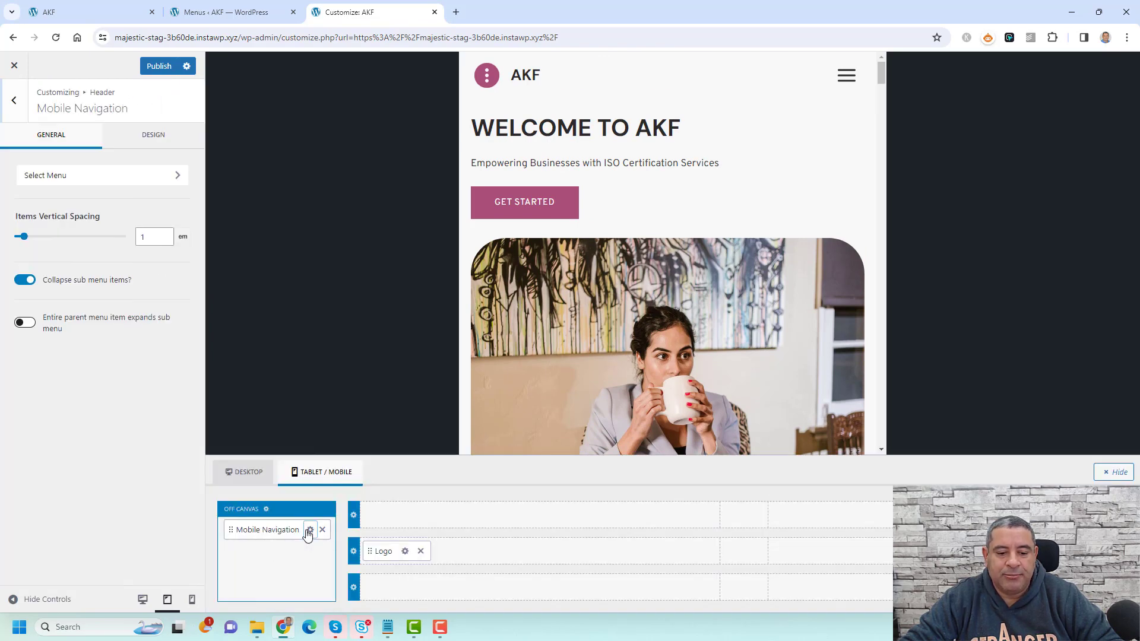
pyautogui.click(152, 140)
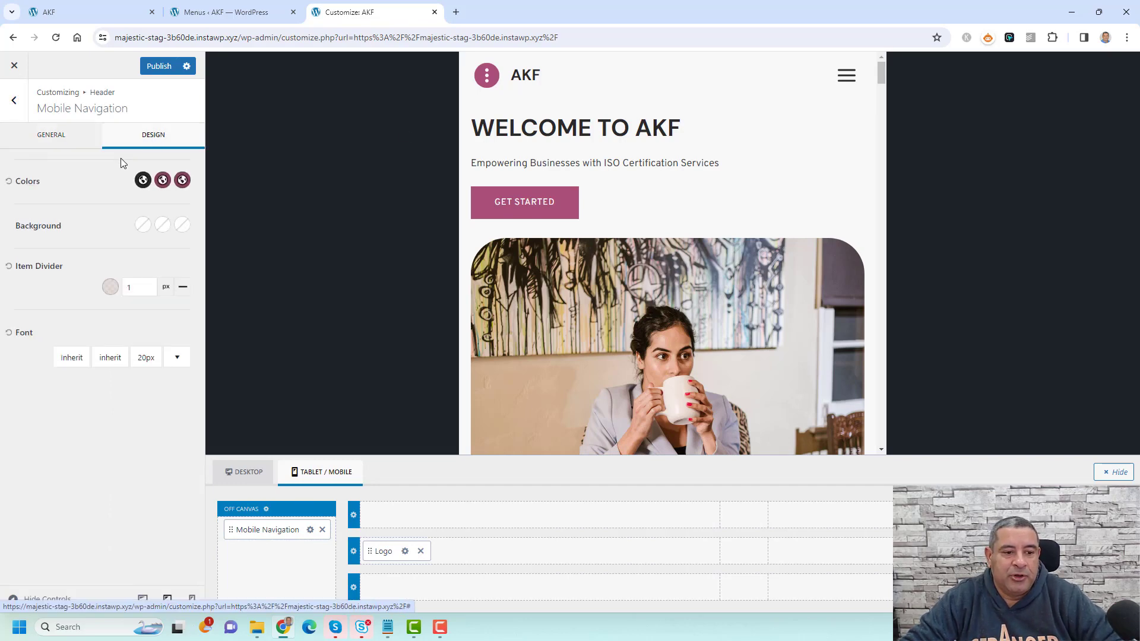
pyautogui.click(847, 75)
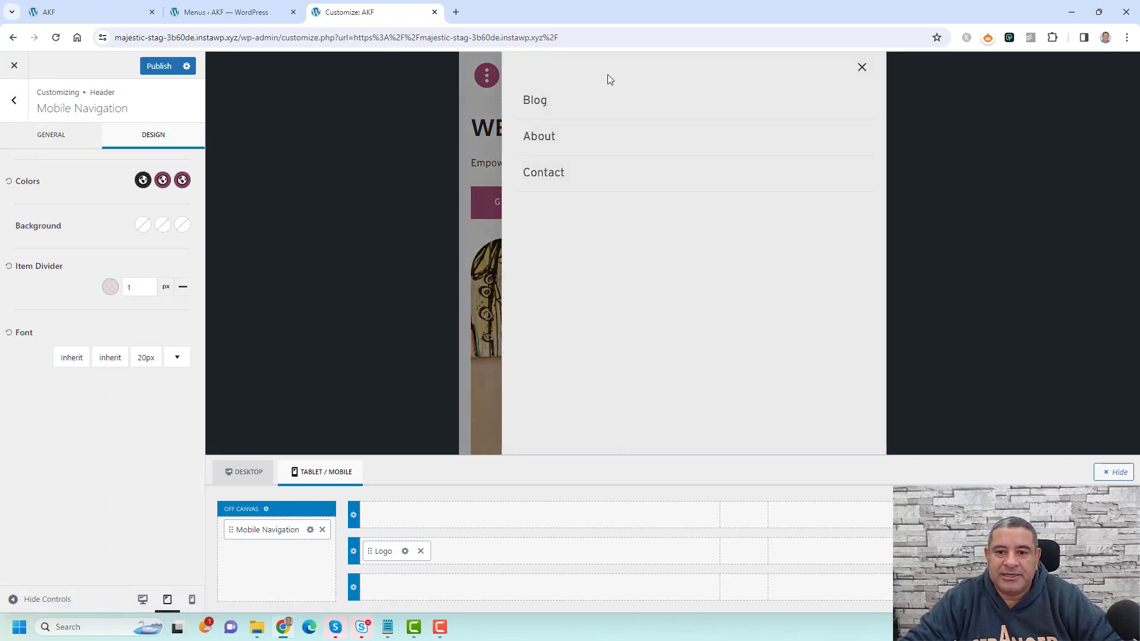
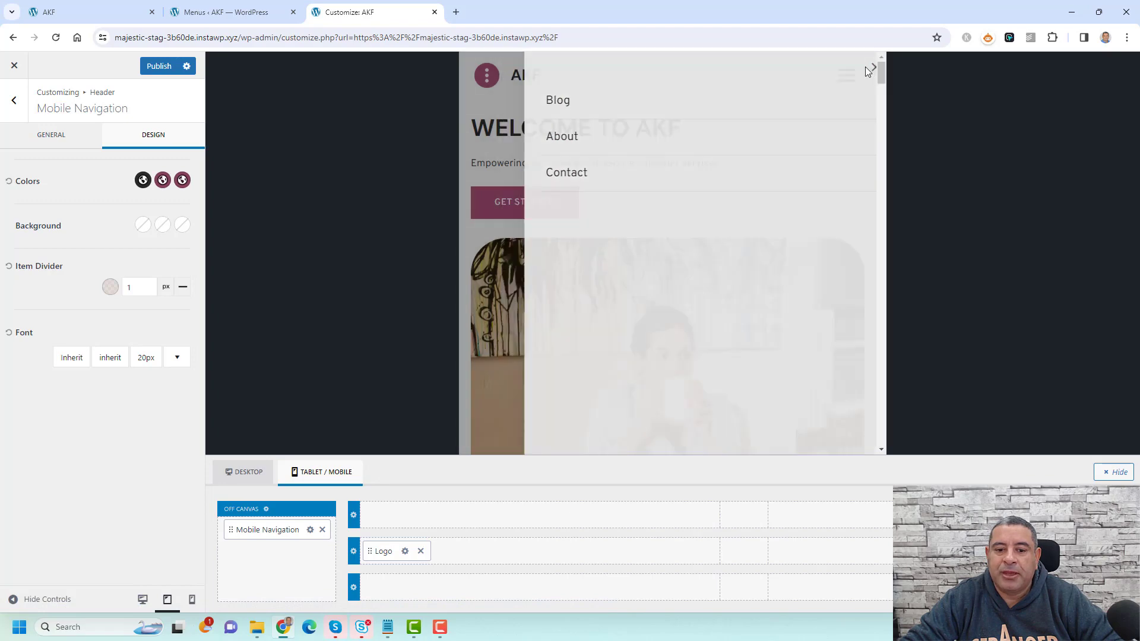
# Switch the header builder to the desktop layout and review the page preview down to the footer.
pyautogui.click(248, 473)
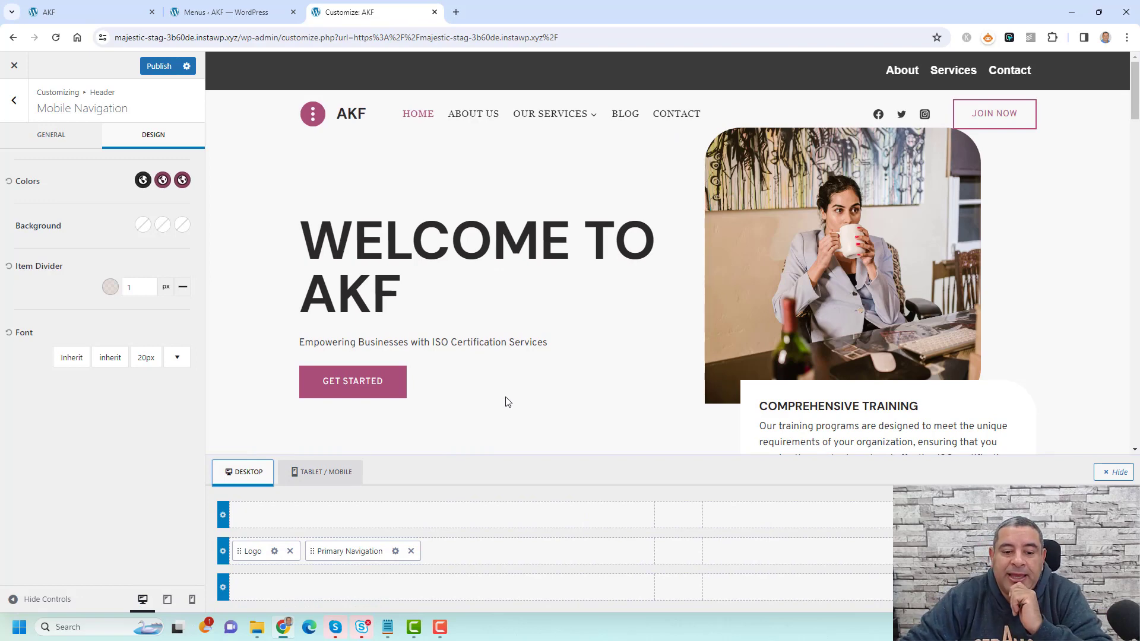
pyautogui.scroll(-6, 1008, 232)
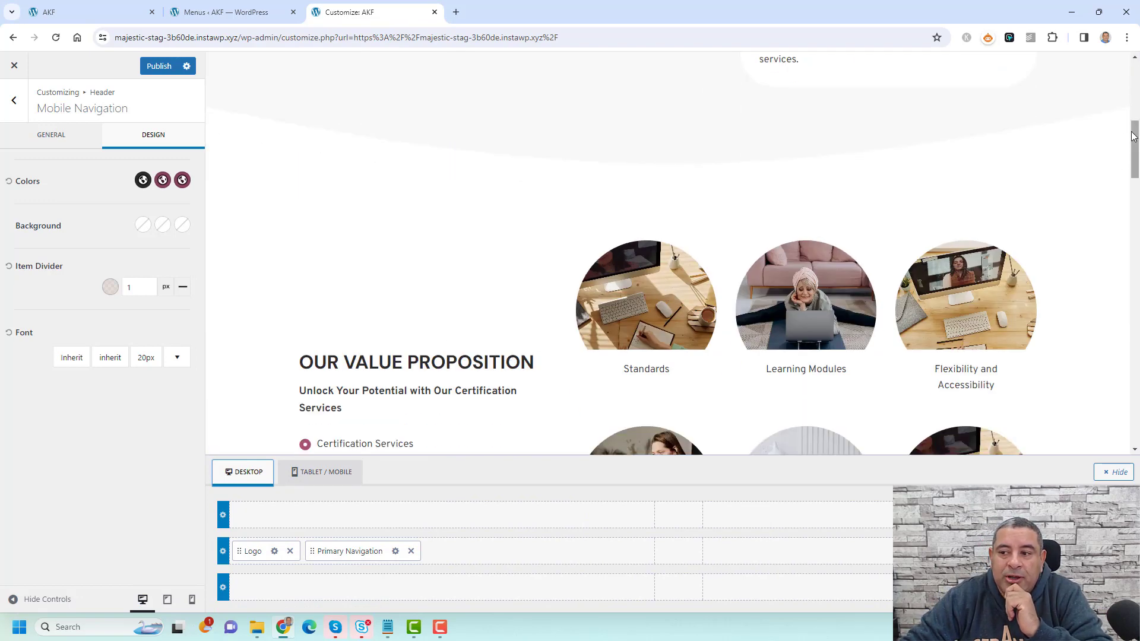
pyautogui.scroll(-8, 1131, 137)
pyautogui.scroll(-10, 667, 253)
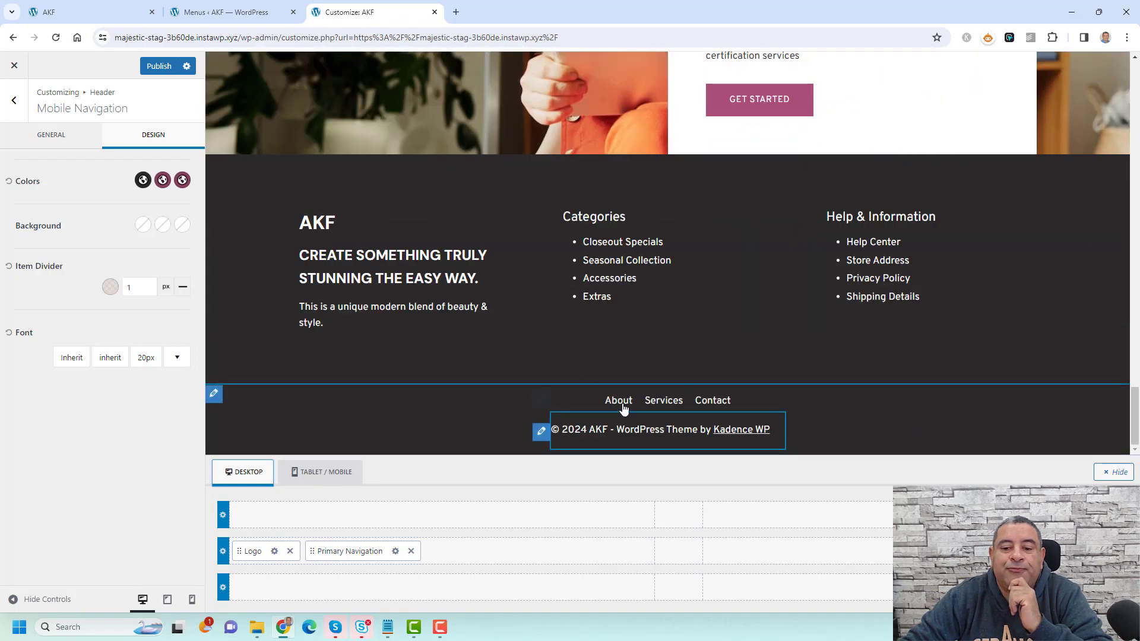
# Open the footer builder and remove the Footer Navigation and Copyright items from the bottom row.
pyautogui.click(21, 99)
pyautogui.click(20, 99)
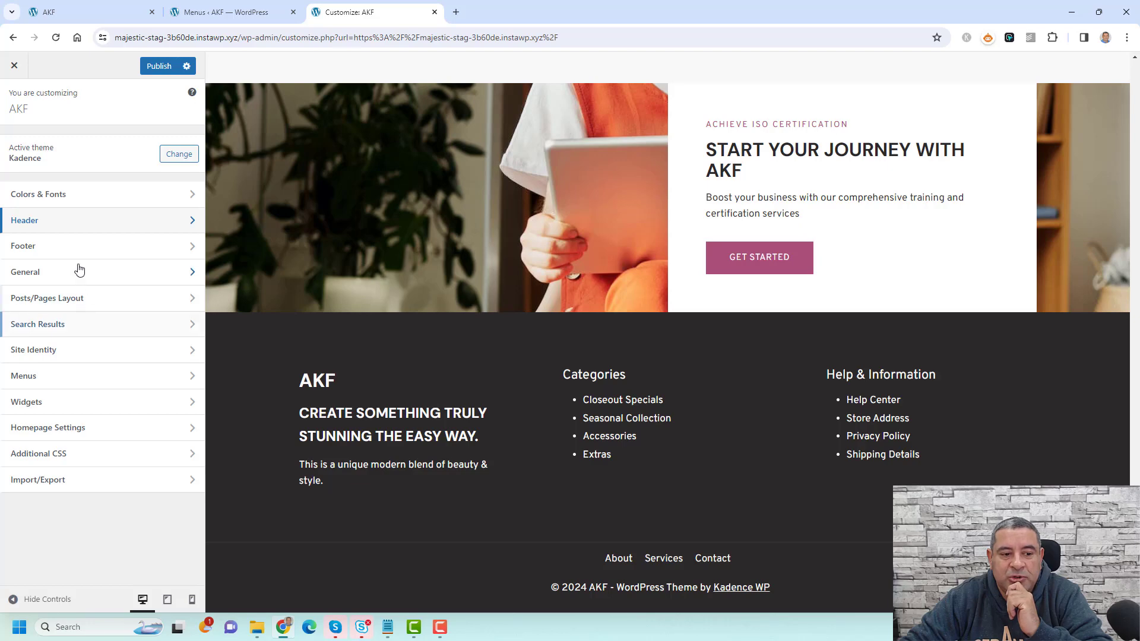
pyautogui.click(79, 254)
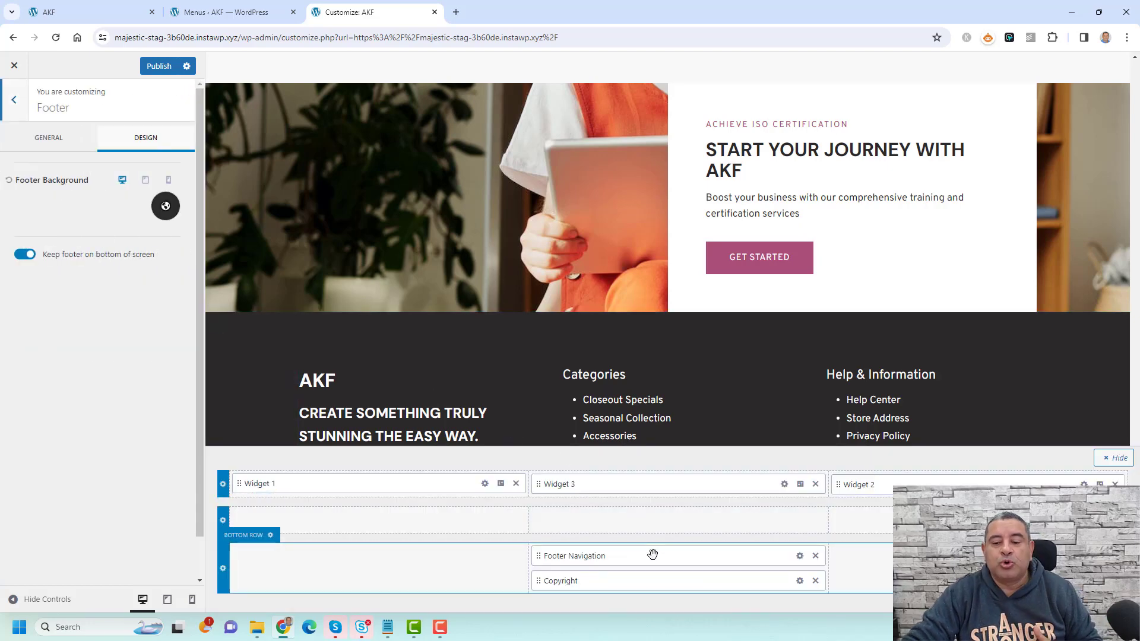
pyautogui.scroll(-1, 734, 343)
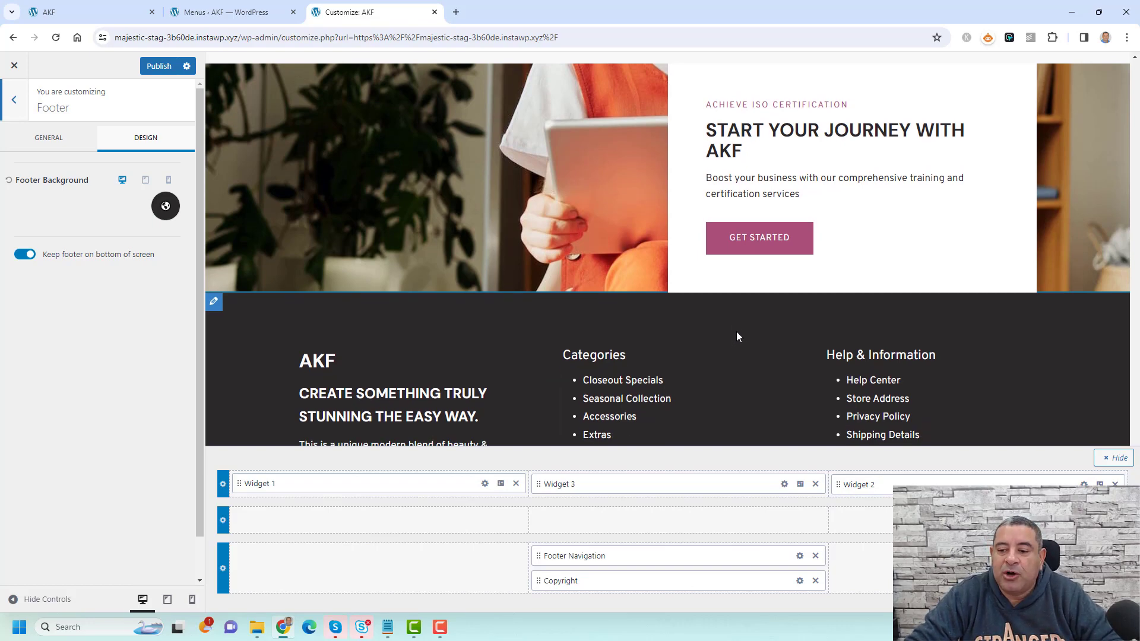
pyautogui.click(53, 138)
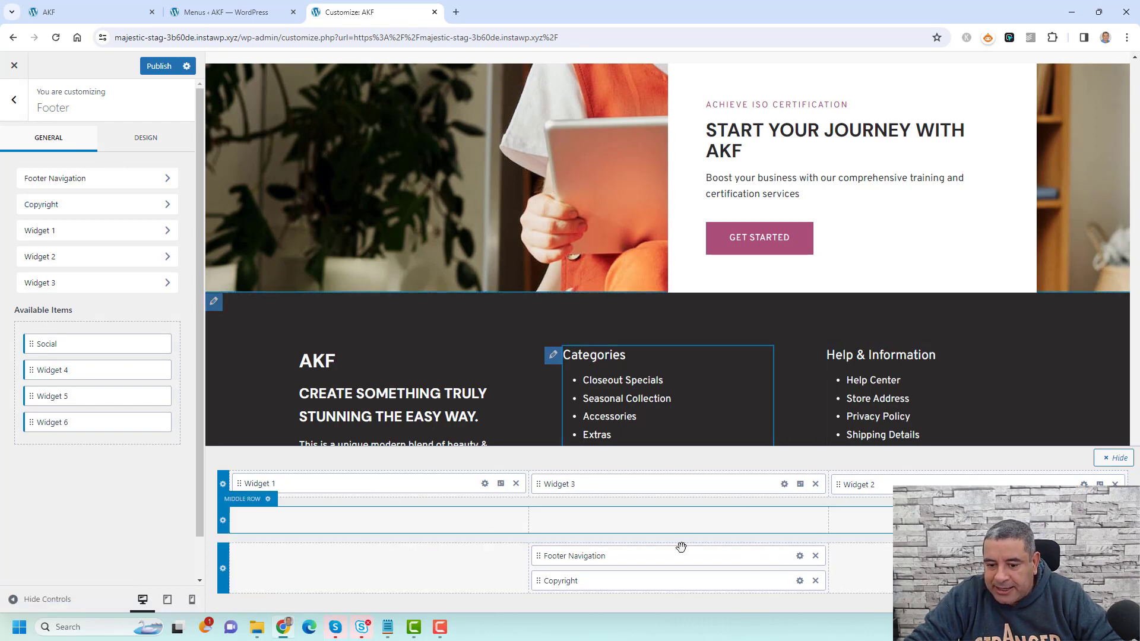
pyautogui.click(815, 556)
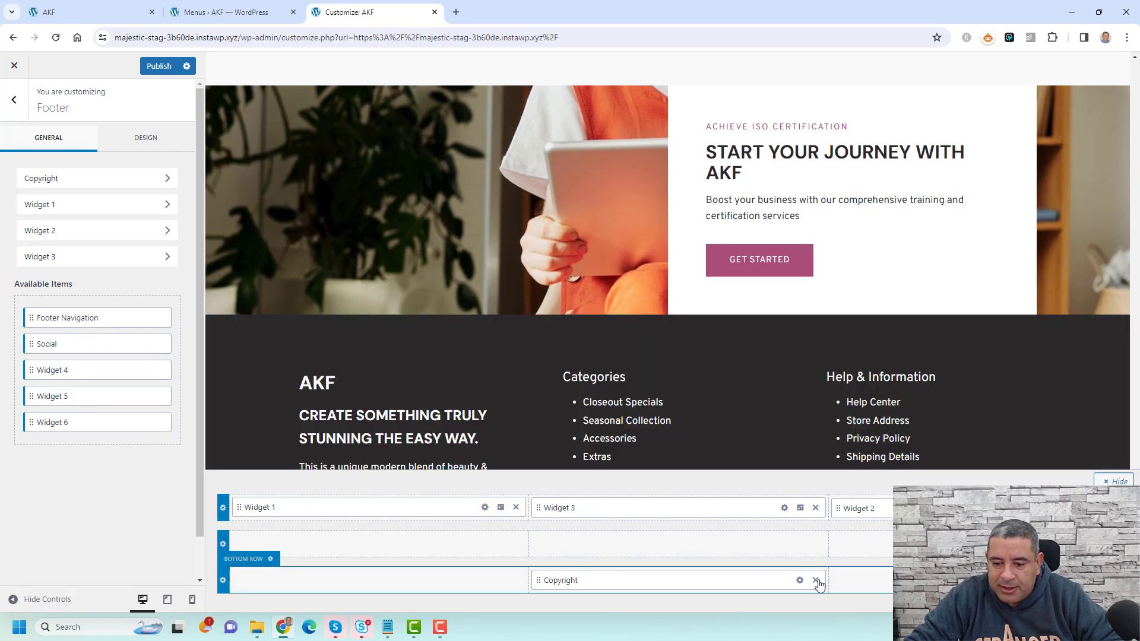
pyautogui.click(817, 581)
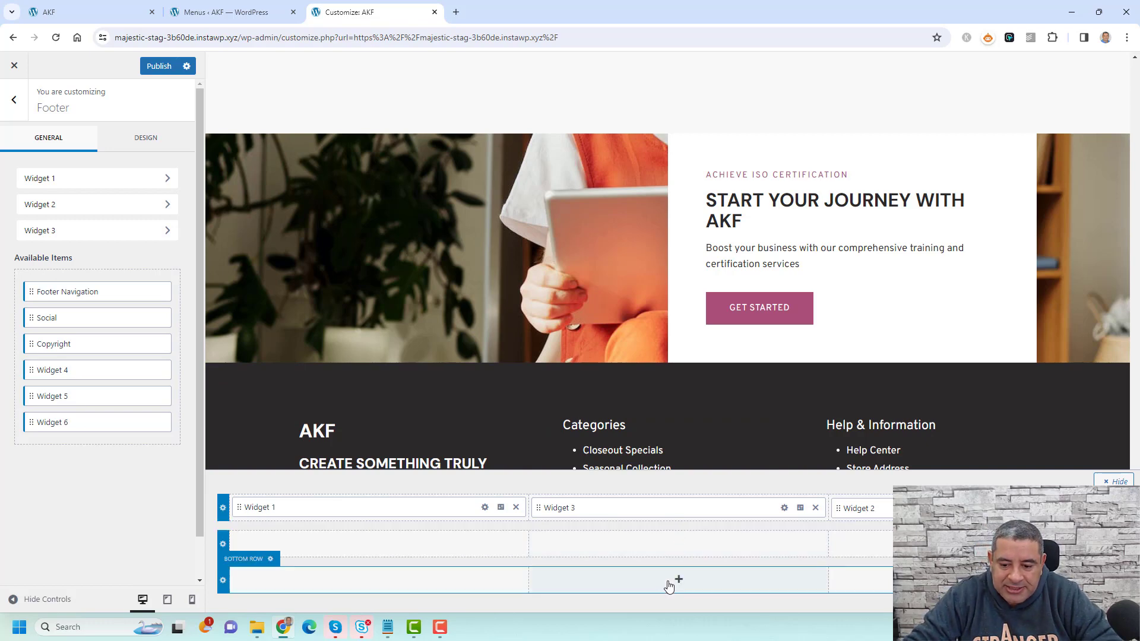
# Add Footer Navigation to the middle column of the footer's bottom row.
pyautogui.click(669, 584)
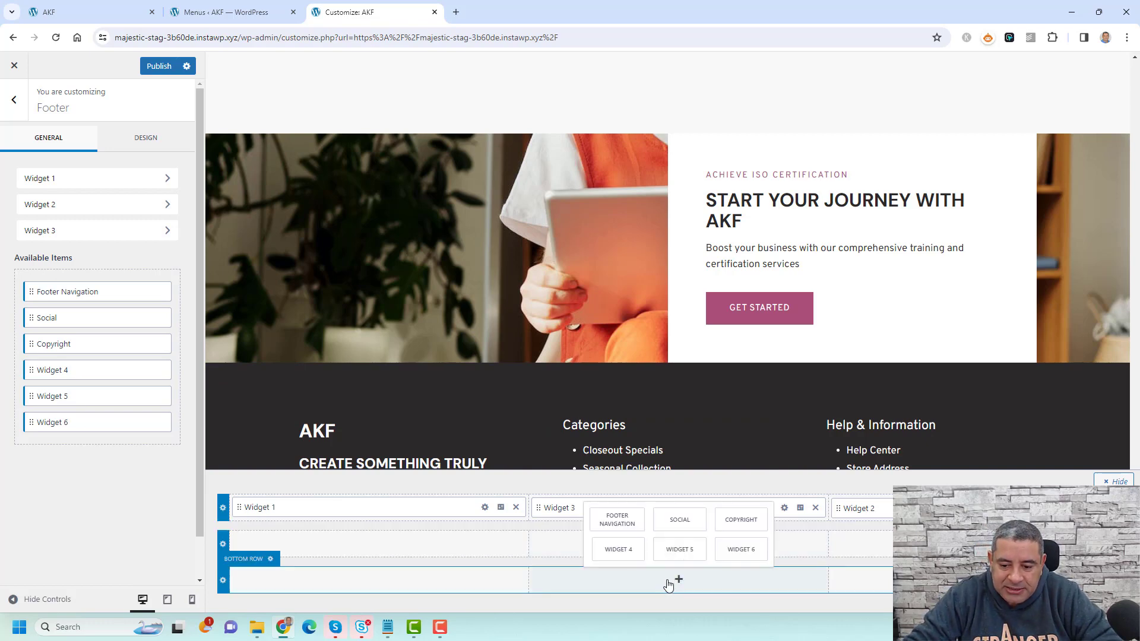
pyautogui.click(618, 532)
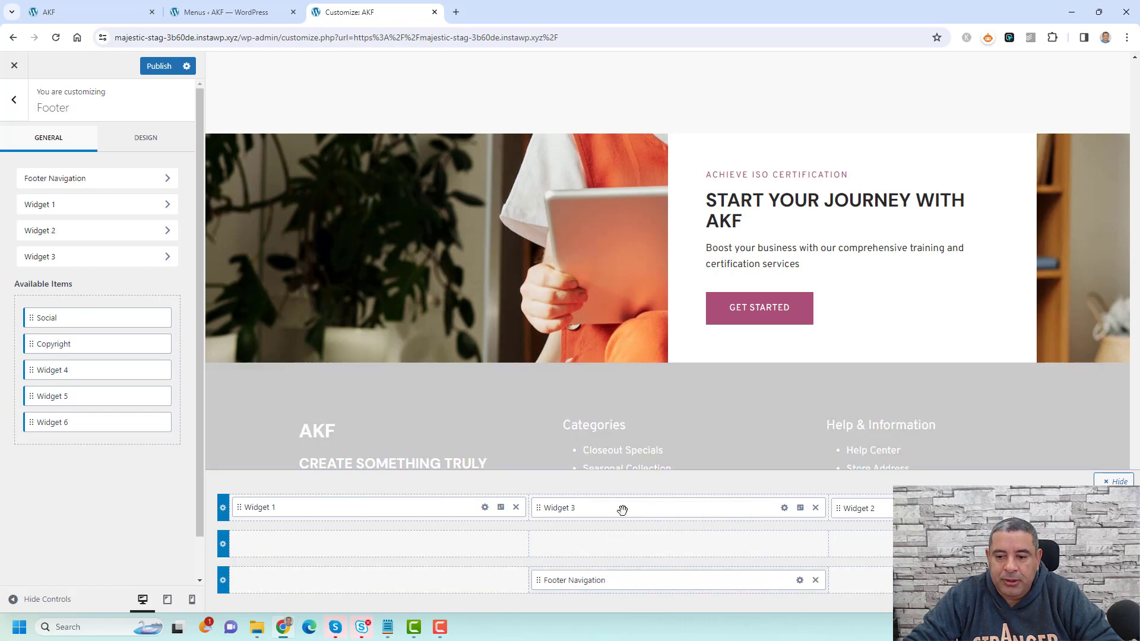
pyautogui.scroll(-1, 702, 420)
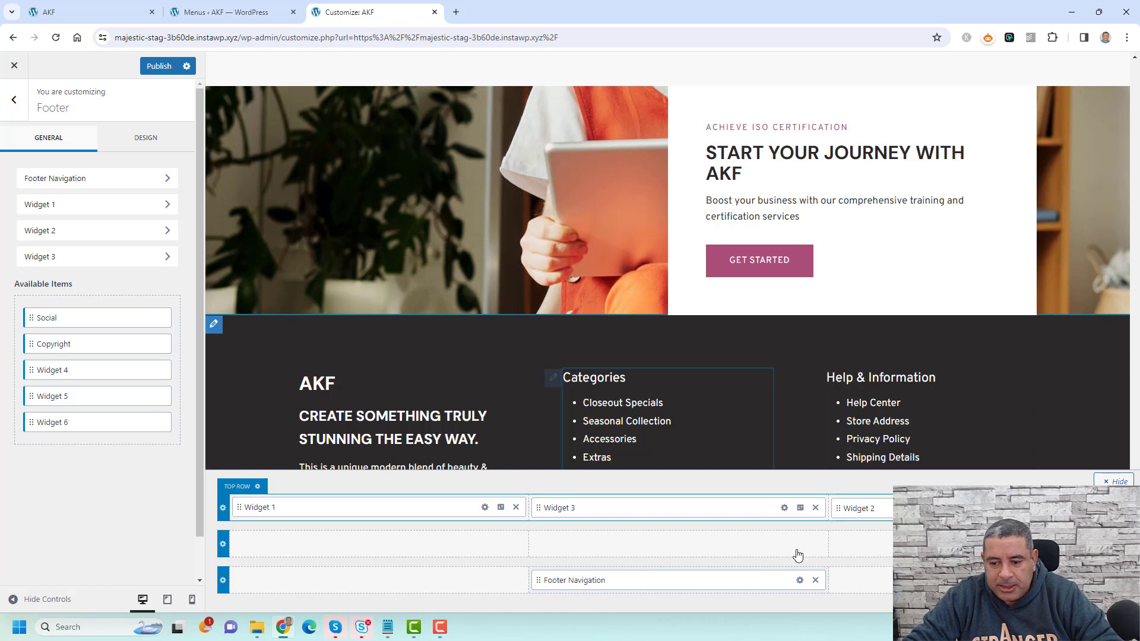
# Set the Footer Navigation's font size to 20 px and publish the customizations.
pyautogui.click(800, 580)
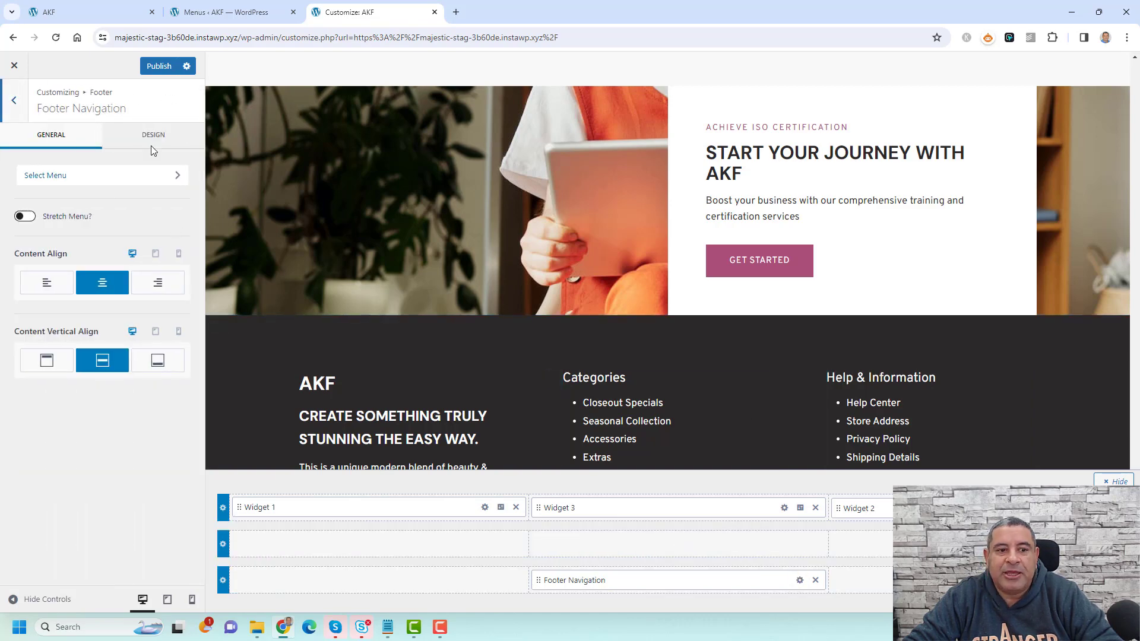
pyautogui.click(152, 142)
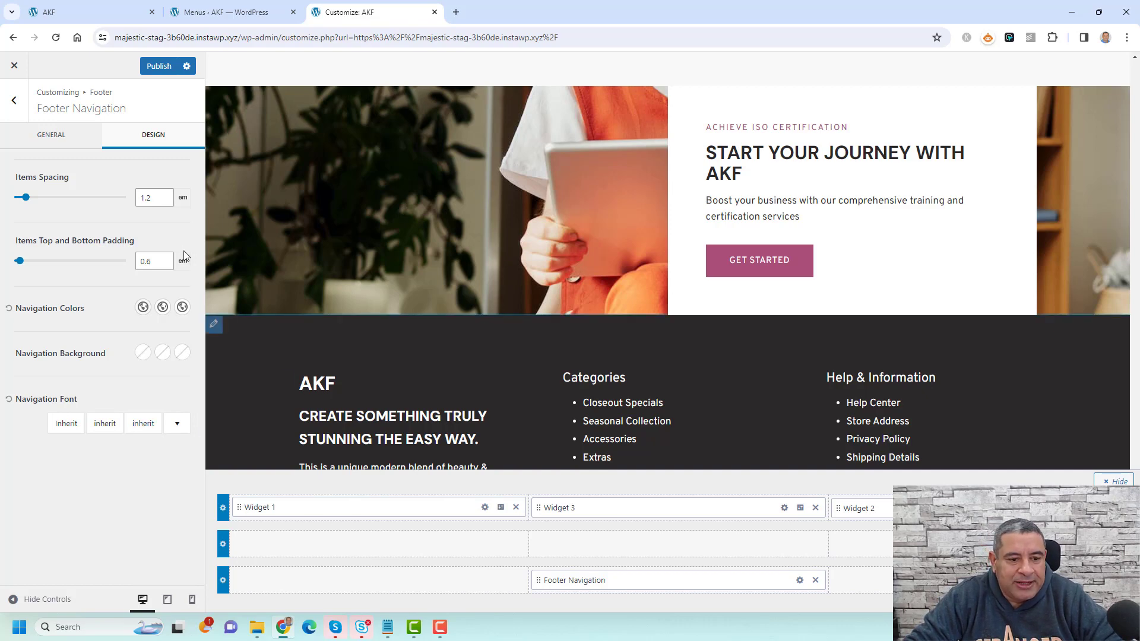
pyautogui.click(143, 424)
pyautogui.doubleClick(89, 273)
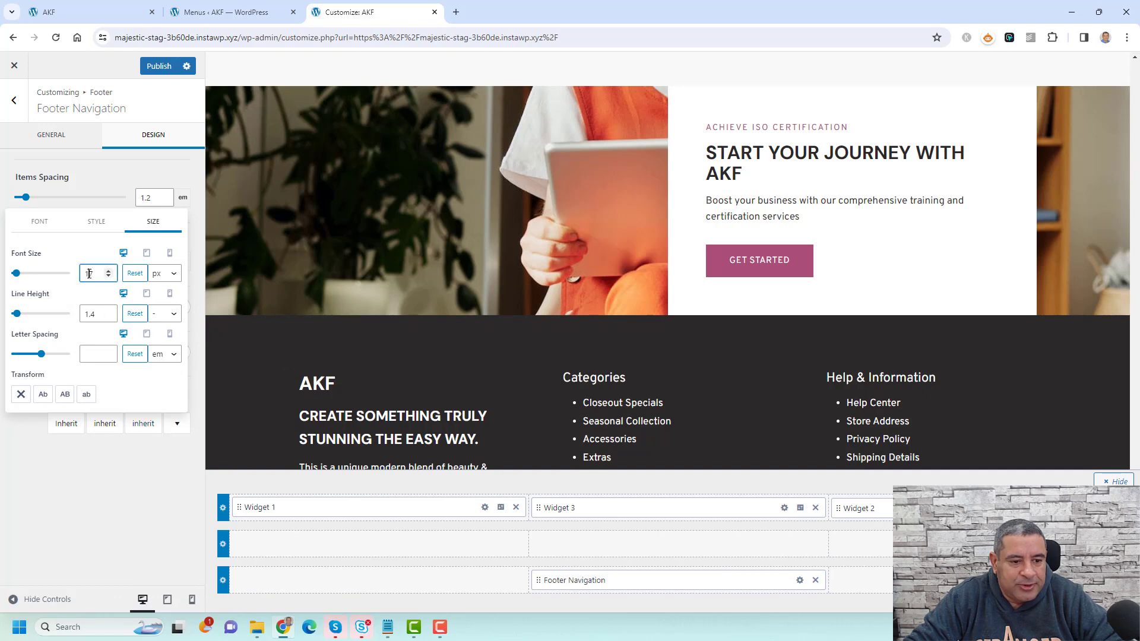
pyautogui.write('20')
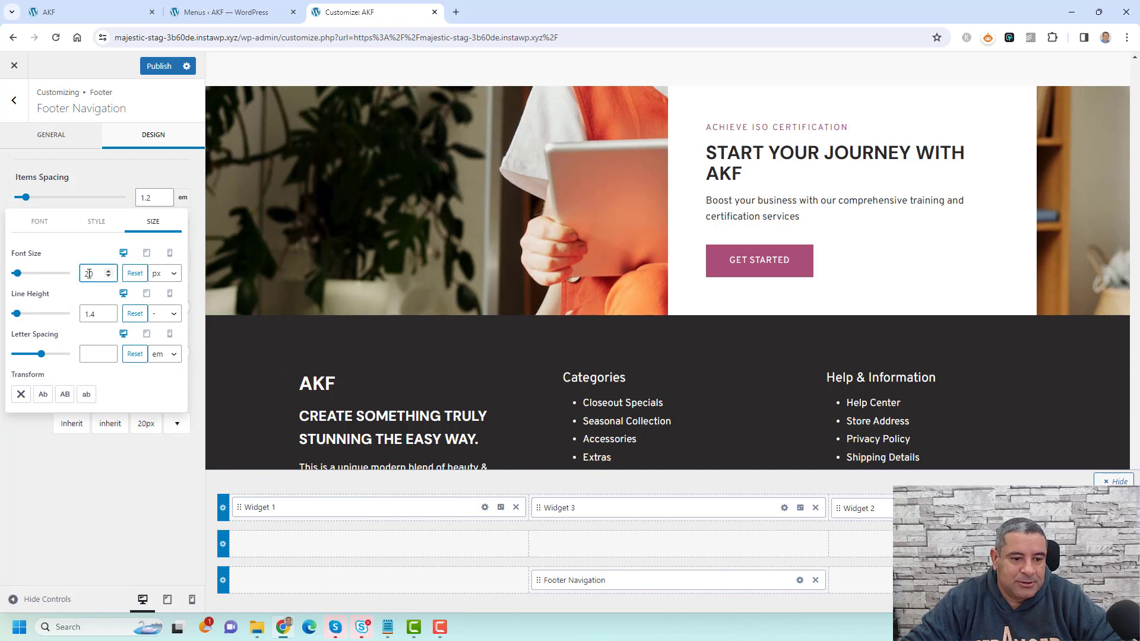
pyautogui.click(158, 69)
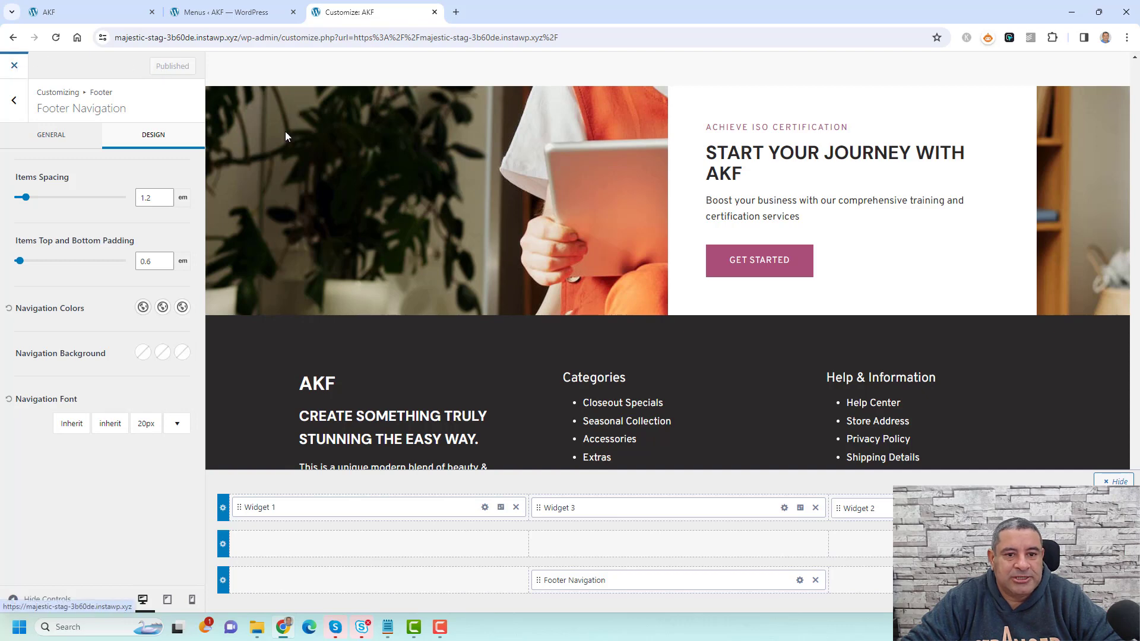
# Leave the Customizer and review the footer navigation and page content on the live home page.
pyautogui.press('F5')
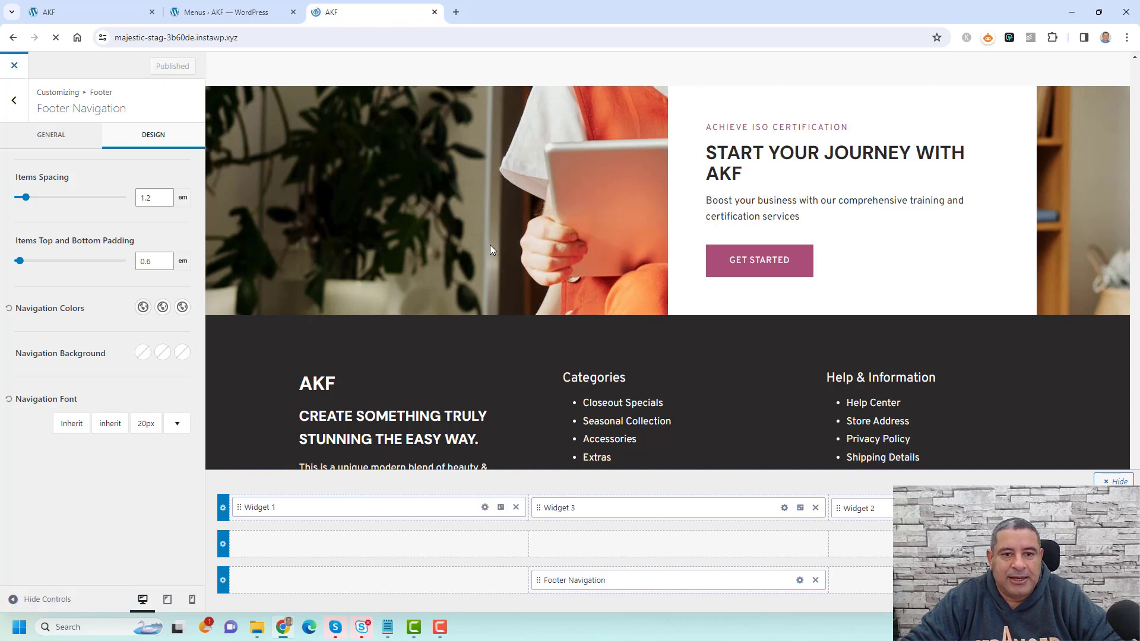
pyautogui.scroll(-5, 491, 249)
pyautogui.scroll(-15, 491, 248)
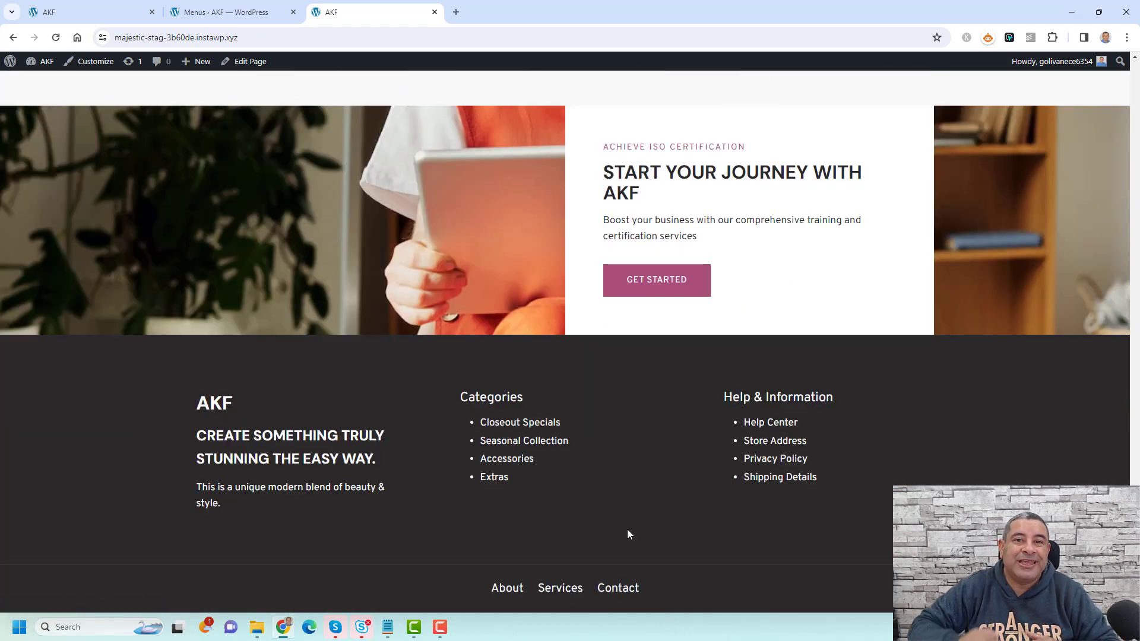
pyautogui.scroll(15, 628, 530)
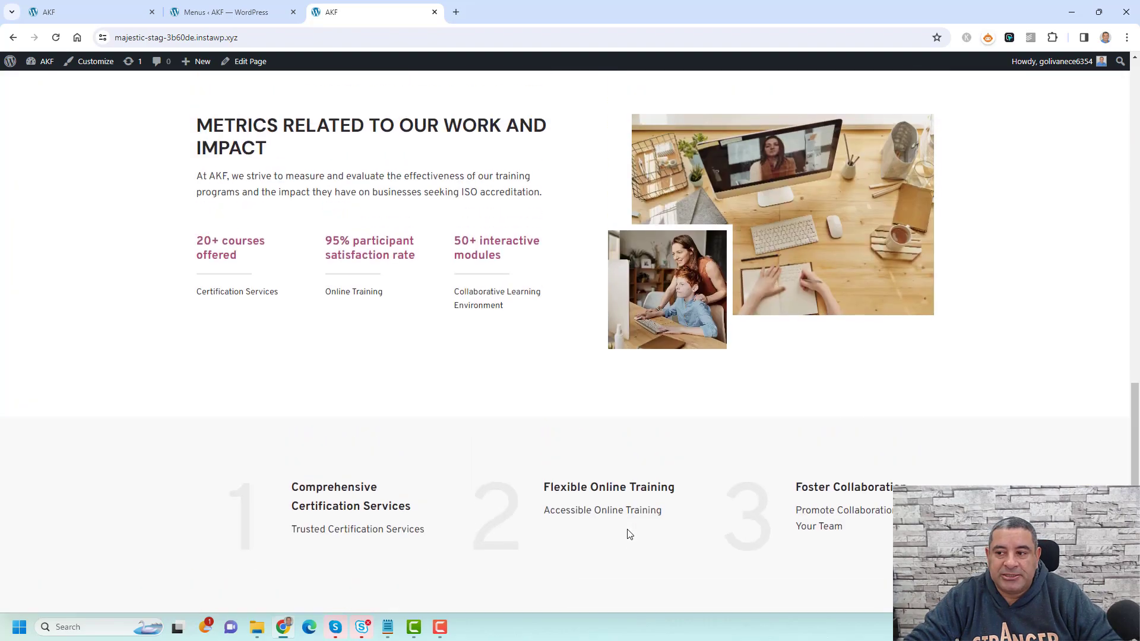